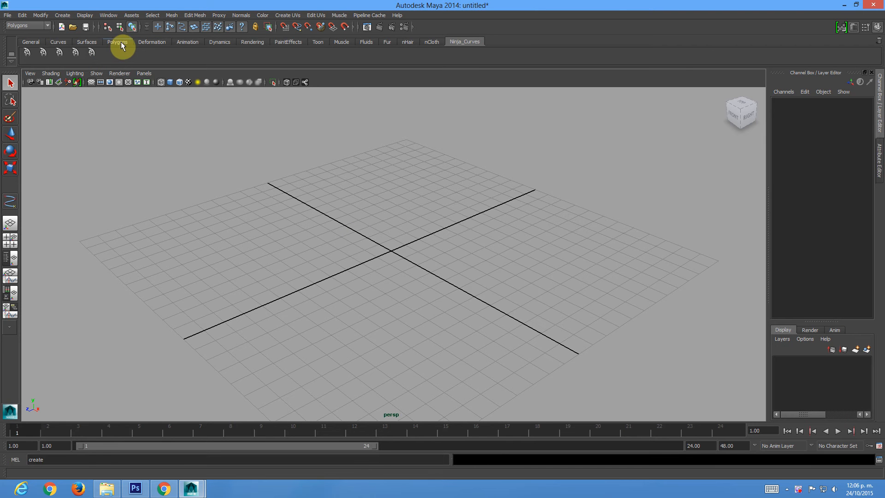
Show the Animation shelf, switch to the Animation menu set and look through its Skeleton commands.
left_click(183, 42)
left_click_drag(367, 205, 304, 79, "alt")
left_click(288, 16)
left_click(25, 25)
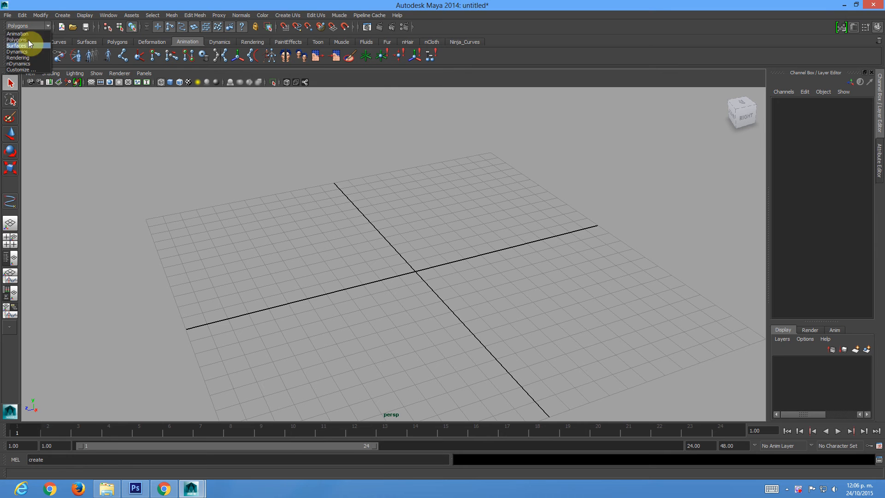
left_click(18, 34)
left_click(349, 15)
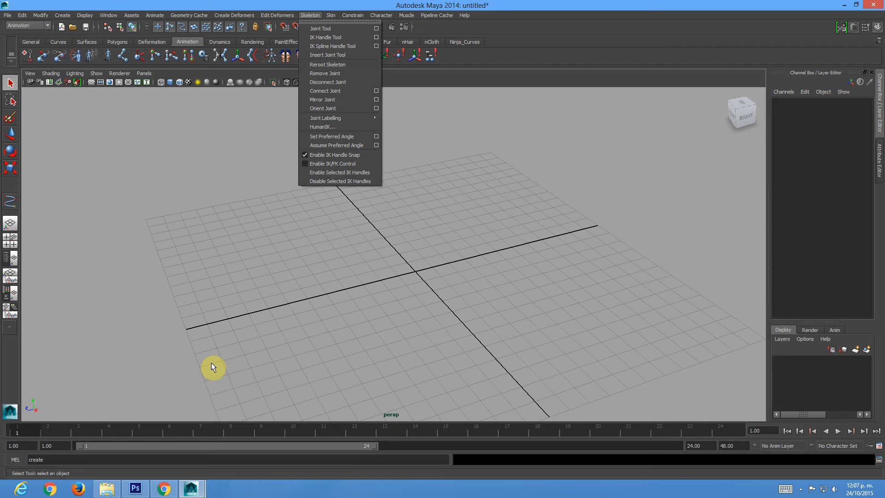
left_click(341, 336)
mouse_move(325, 288)
left_mouse_down("alt")
mouse_move(356, 287)
mouse_move(332, 286)
left_mouse_up("alt")
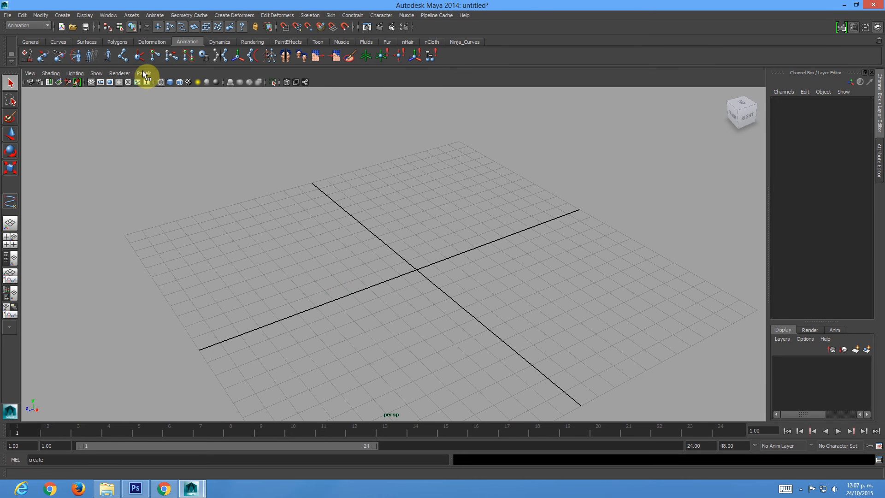
Open the Joint Tool's settings and reset them to their defaults.
double_click(123, 56)
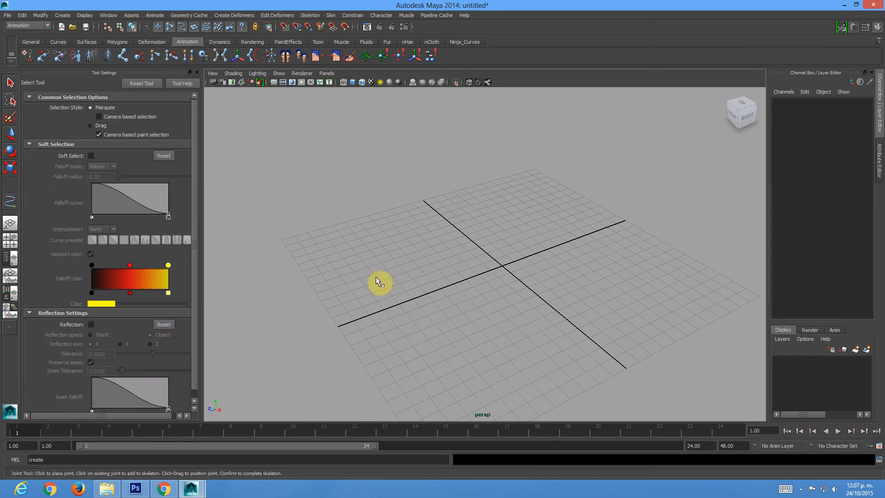
left_click_drag(476, 297, 391, 245, "alt")
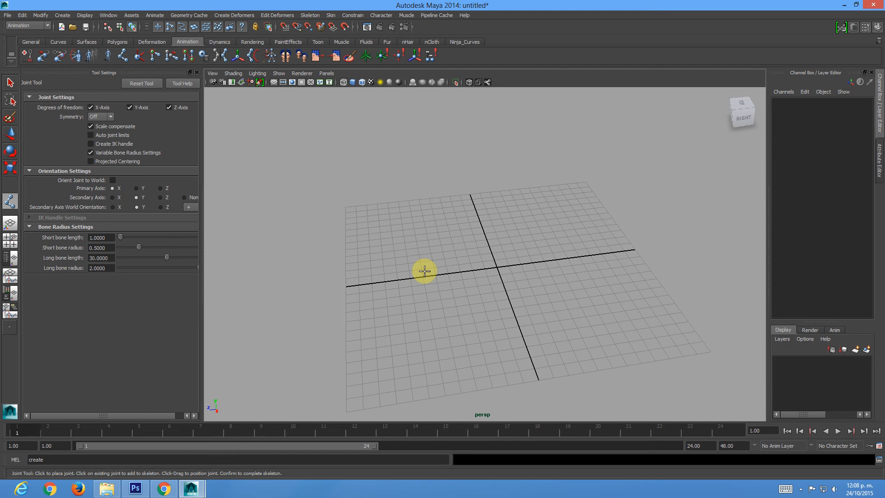
left_click(153, 84)
left_click_drag(386, 268, 380, 268, "alt")
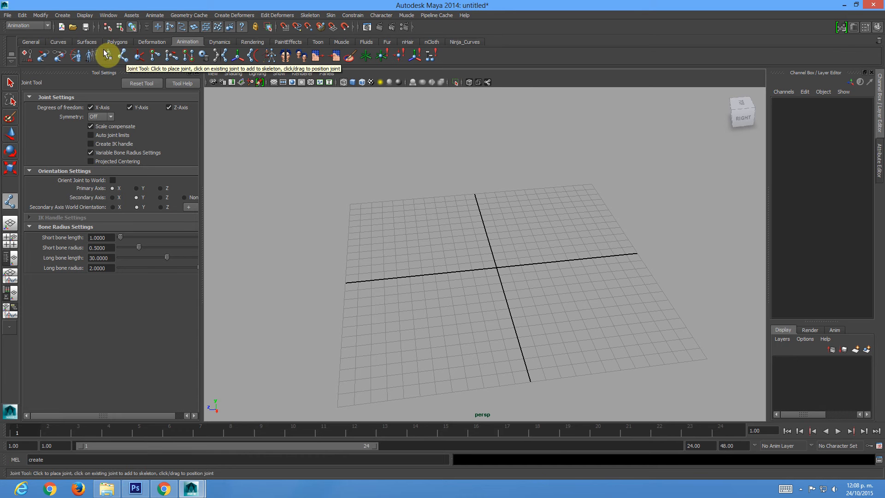
left_click(310, 15)
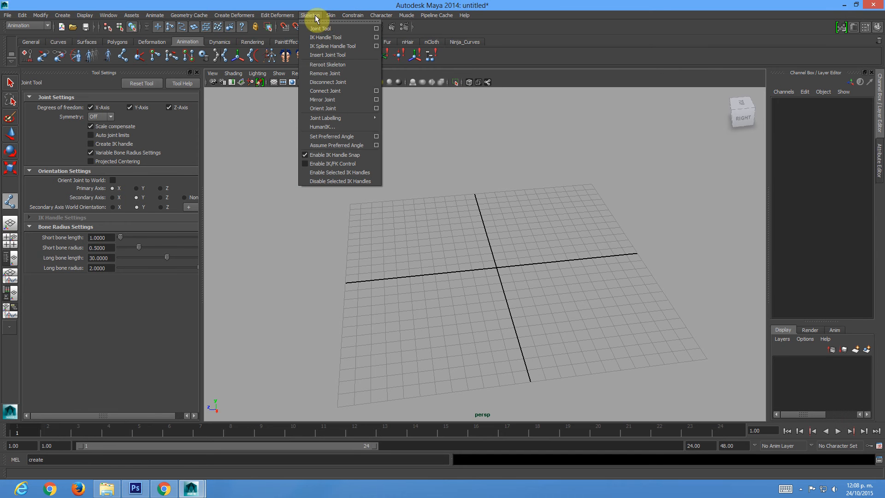
left_click(375, 30)
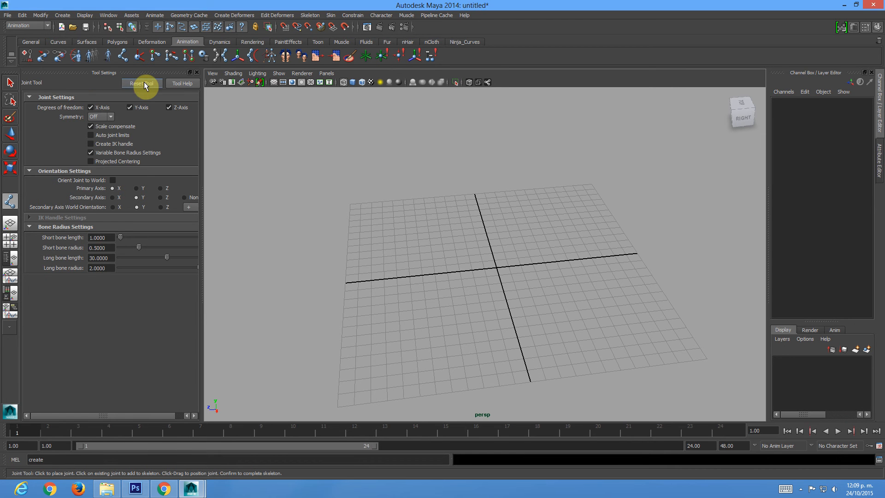
Draw a straight chain of nine grid-snapped joints along the Z axis, starting at Z -8 and spaced 2 units apart.
left_click_drag(573, 272, 596, 275, "alt")
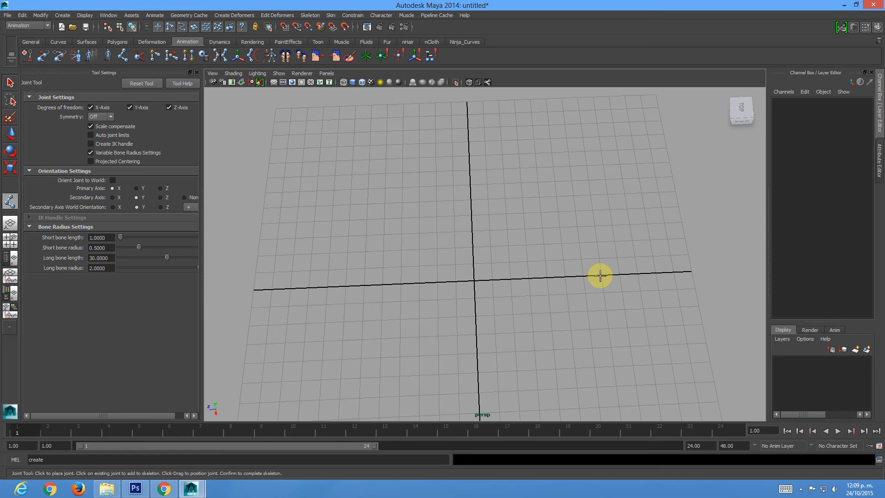
key("x")
left_click(619, 274)
left_click(583, 276)
left_click(546, 277)
left_click(511, 278)
left_click(471, 281)
left_click(436, 281)
left_click(400, 283)
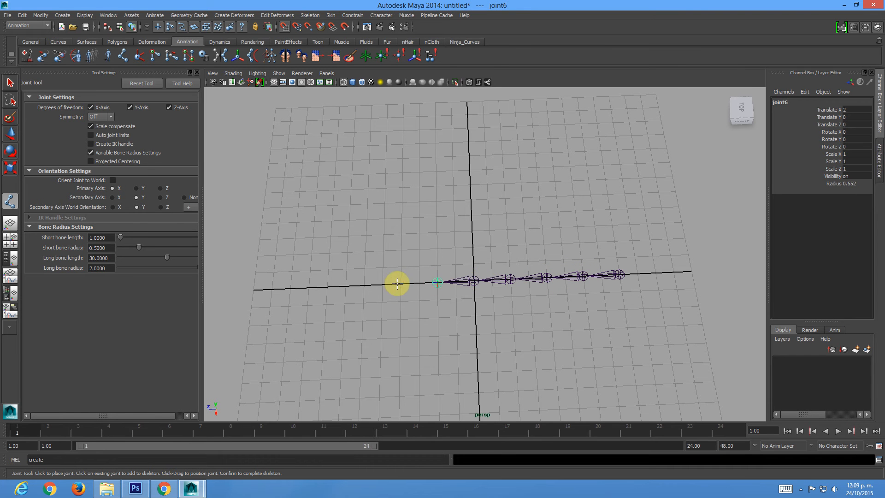
left_click(362, 284)
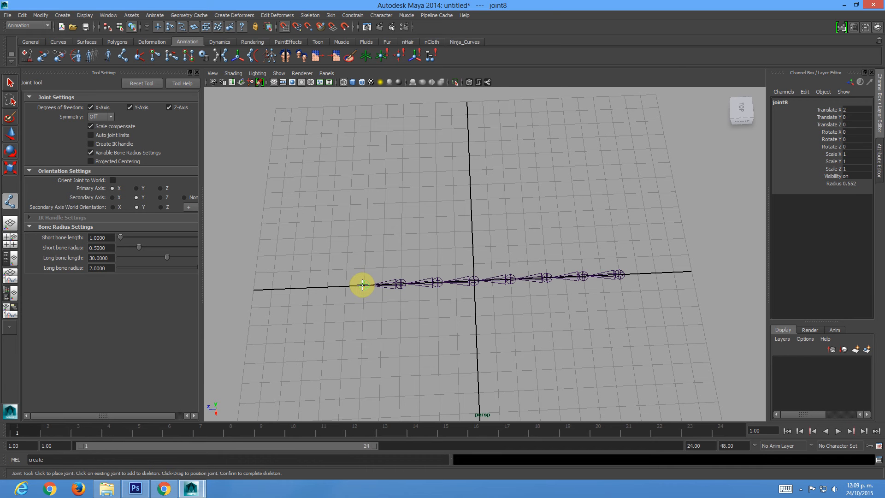
left_click(326, 286)
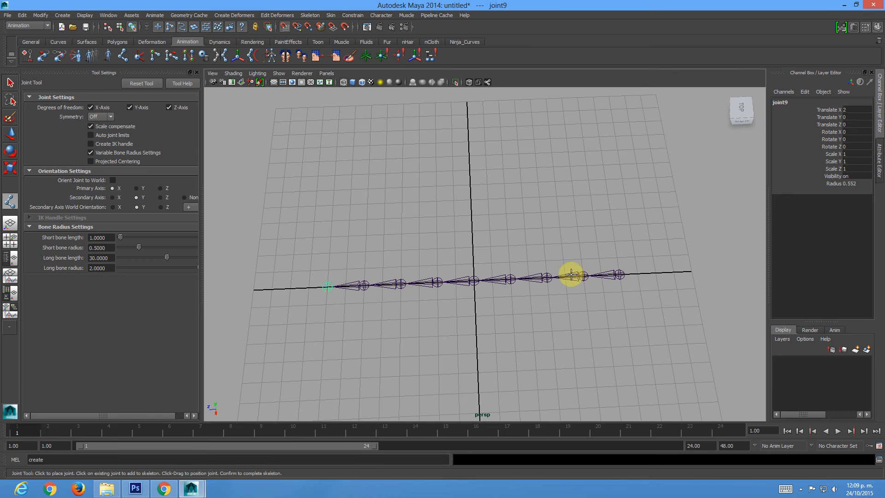
key("Return")
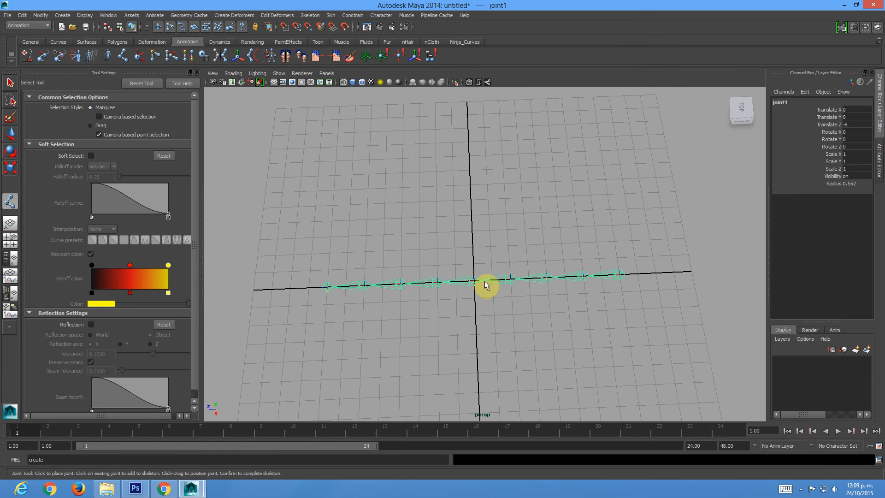
Try bending the chain by rotating the seventh joint about 57°, the fourth about -57° and the first about -6° in Z.
left_click_drag(474, 302, 473, 263, "alt")
key("w")
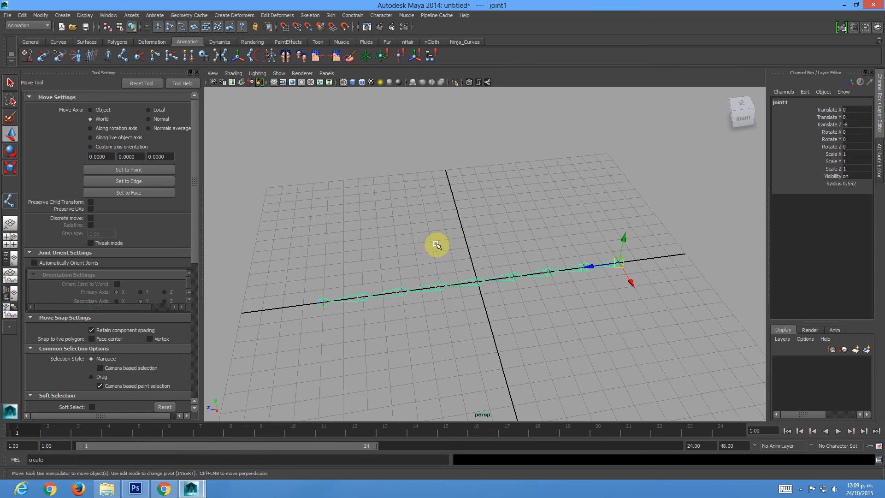
left_click(402, 287)
key("e")
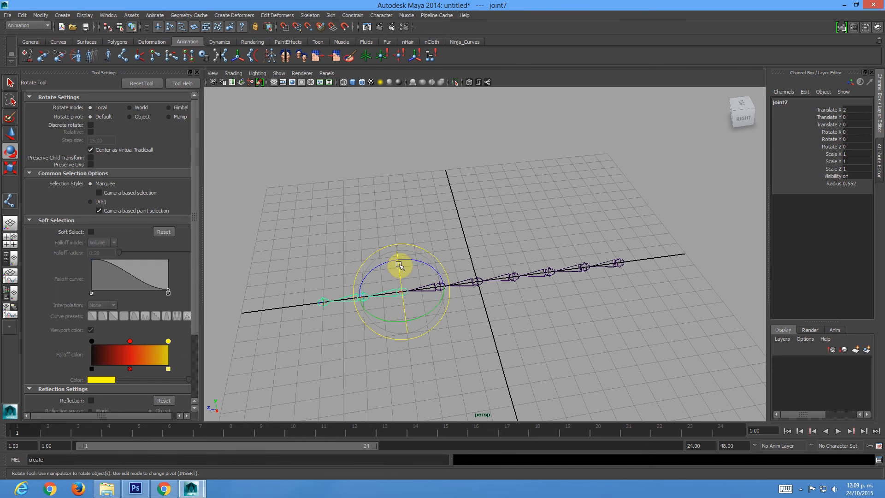
left_click_drag(419, 259, 432, 289)
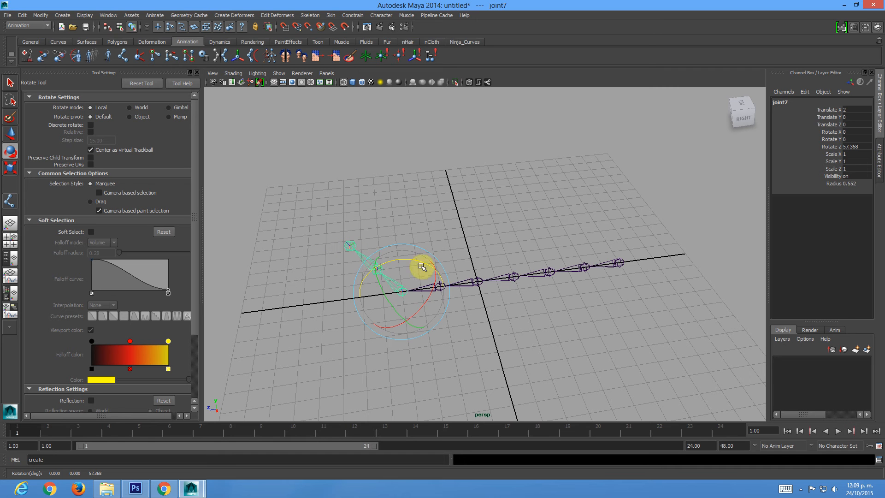
left_click(481, 280)
left_click_drag(506, 245, 546, 286)
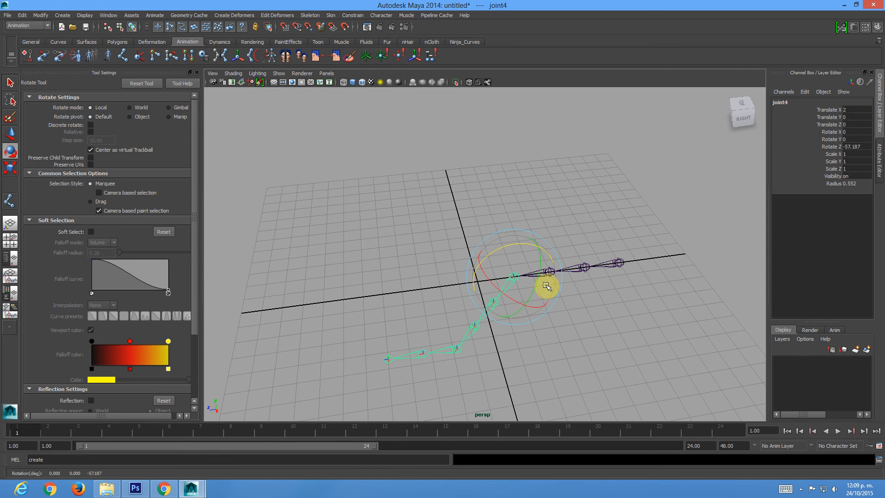
left_click(620, 261)
mouse_move(599, 239)
left_mouse_down()
mouse_move(636, 239)
mouse_move(636, 247)
mouse_move(596, 243)
left_mouse_up()
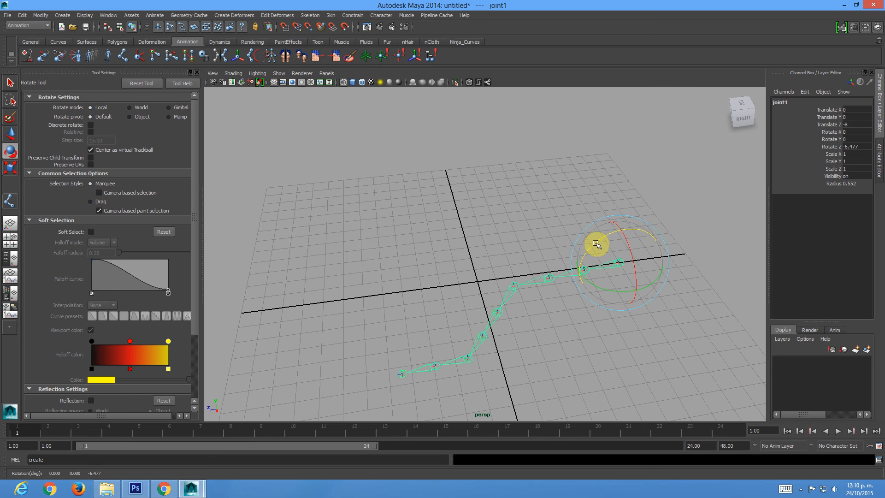
Undo the test rotations on the first, fourth and seventh joints.
key("ctrl+z")
key("ctrl+z")
key("ctrl+z")
key("ctrl+z")
key("ctrl+z")
key("ctrl+z")
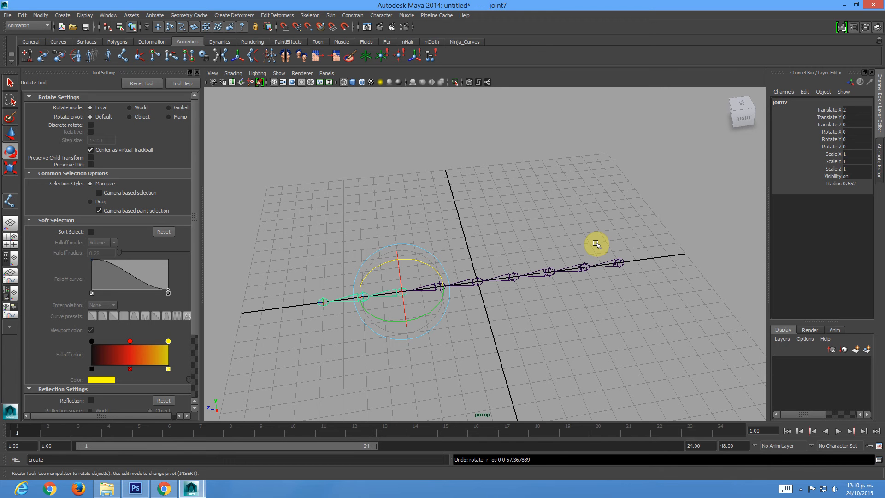
Reroot the skeleton at the chain's middle joint.
left_click(478, 280)
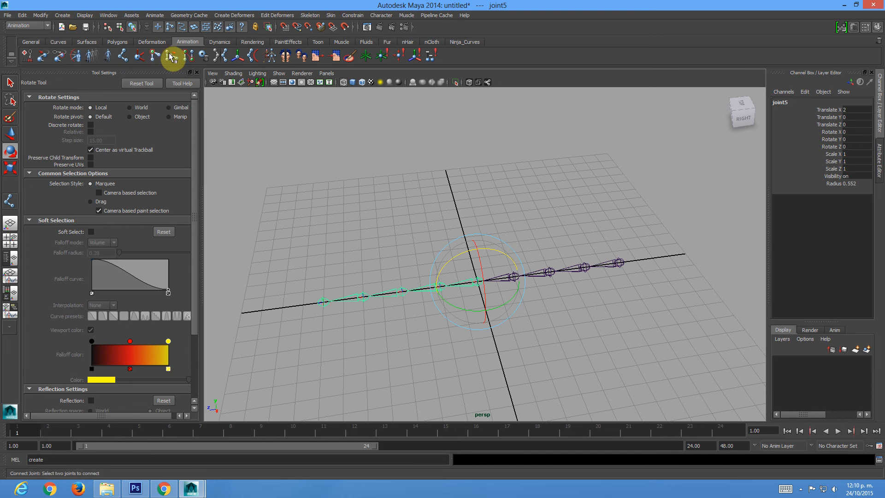
left_click(192, 60)
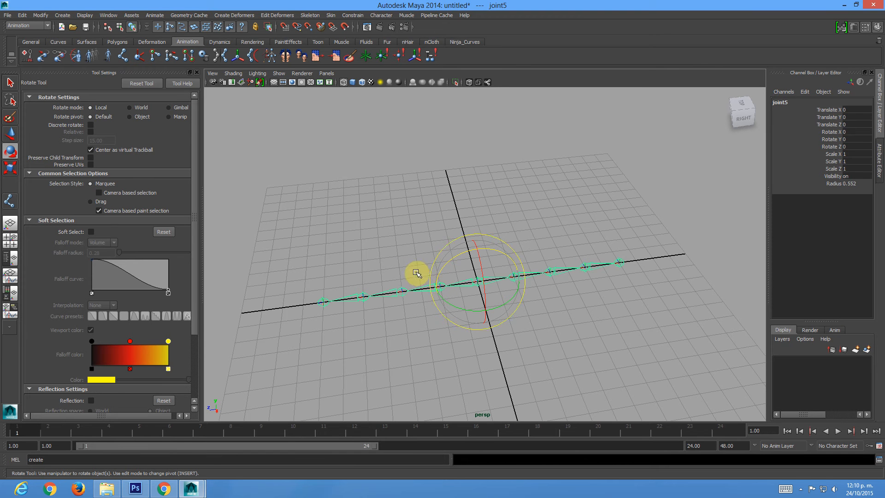
Try rotating the joints on both sides of the middle root, turning the fourth joint about 68° in Z.
left_click(423, 288)
left_click_drag(446, 257, 417, 258)
left_click(522, 274)
left_click_drag(527, 250, 684, 345)
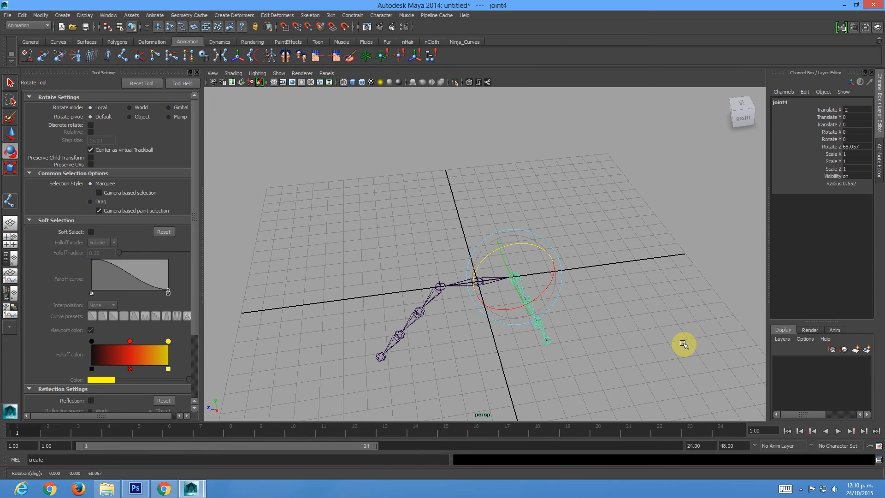
Undo the test rotations on both sides of the middle root joint.
key("ctrl+z")
key("ctrl+z")
key("ctrl+z")
key("ctrl+z")
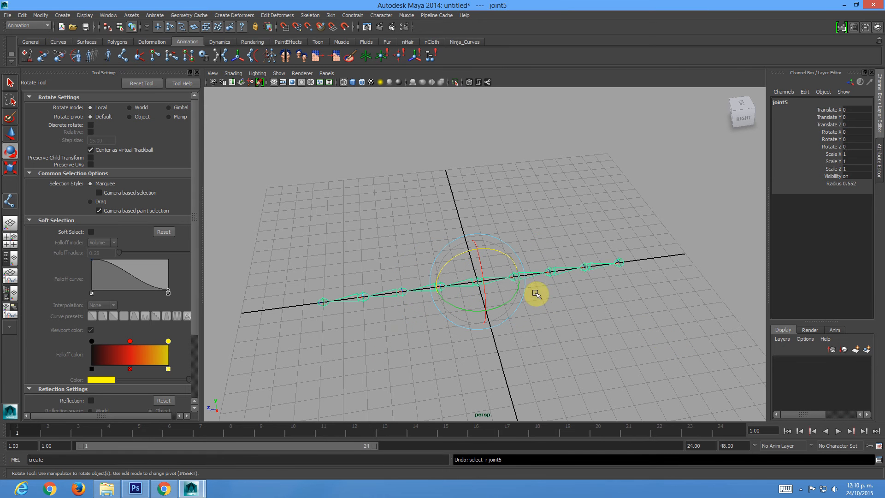
Reroot the skeleton at the last joint on the chain's far end and deselect it.
left_click(323, 301)
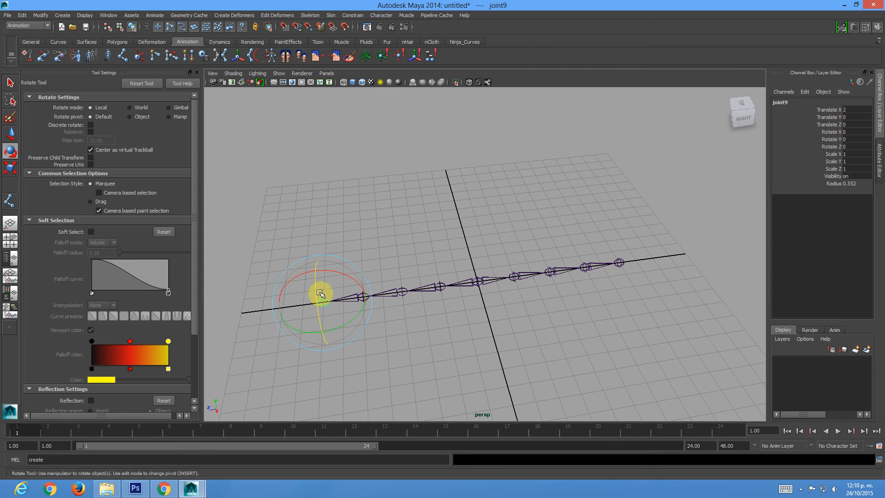
left_click(192, 59)
left_click_drag(300, 264, 402, 289)
left_click(499, 271)
Draw a second, freehand chain of seven joints that curves around behind the straight chain.
left_click_drag(500, 270, 491, 275, "alt")
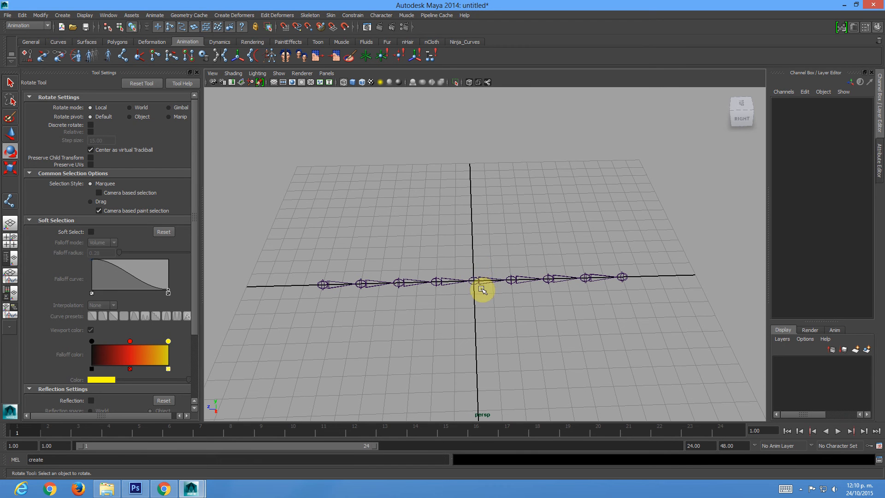
left_click_drag(573, 290, 542, 300, "alt")
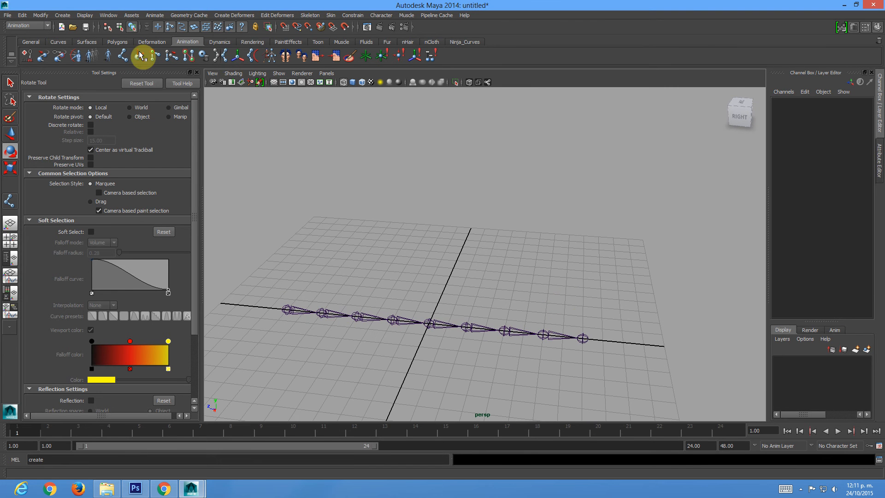
left_click(123, 56)
left_click(461, 262)
left_click(517, 258)
left_click(597, 252)
left_click(581, 187)
left_click(544, 149)
left_click(440, 145)
left_click(399, 173)
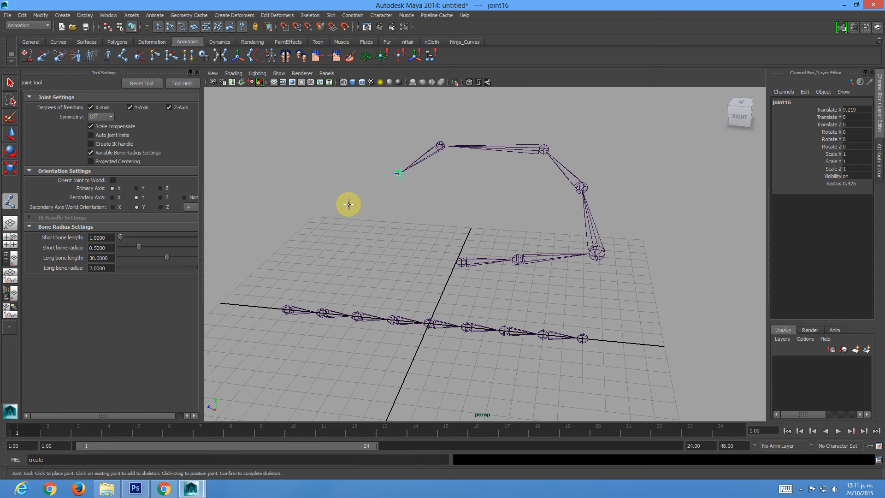
Examine the curved chain from several angles and walk the selection up and down its joint hierarchy.
left_click_drag(581, 275, 348, 282, "alt")
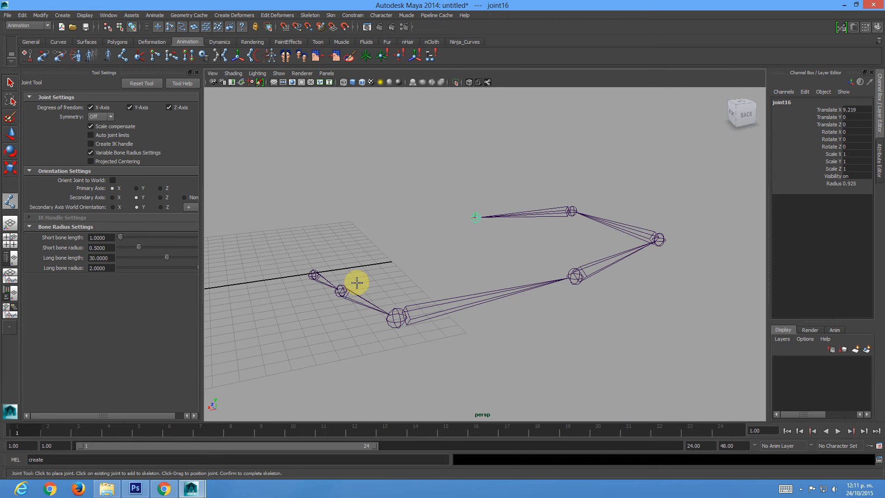
left_click_drag(432, 290, 409, 248, "alt")
middle_click_drag(446, 219, 419, 218, "alt")
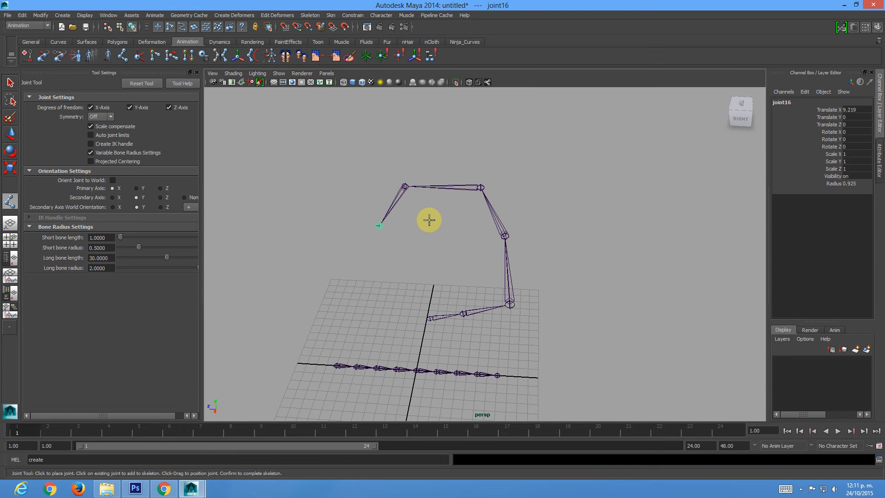
key("Up")
key("Up")
key("Up")
key("Down")
key("Down")
key("Down")
Add a branch of three joints starting from the fourth joint of the curved chain.
left_click(505, 235)
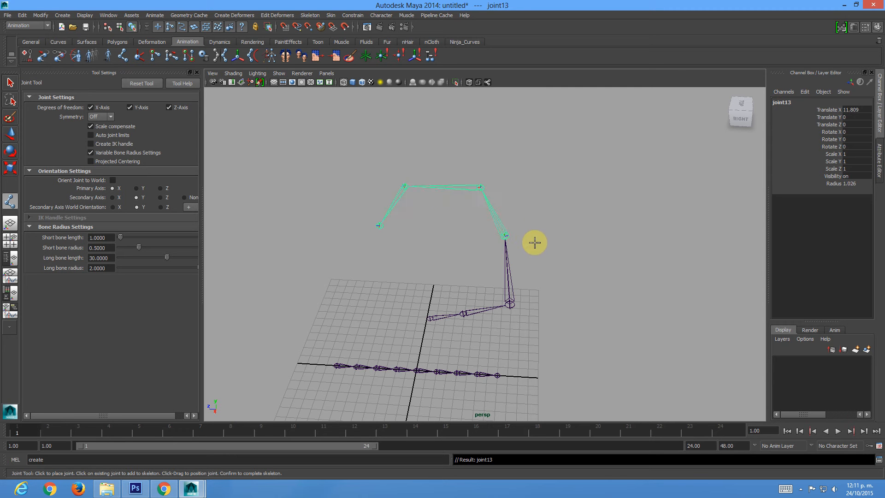
left_click(559, 233)
left_click(613, 198)
left_click(585, 144)
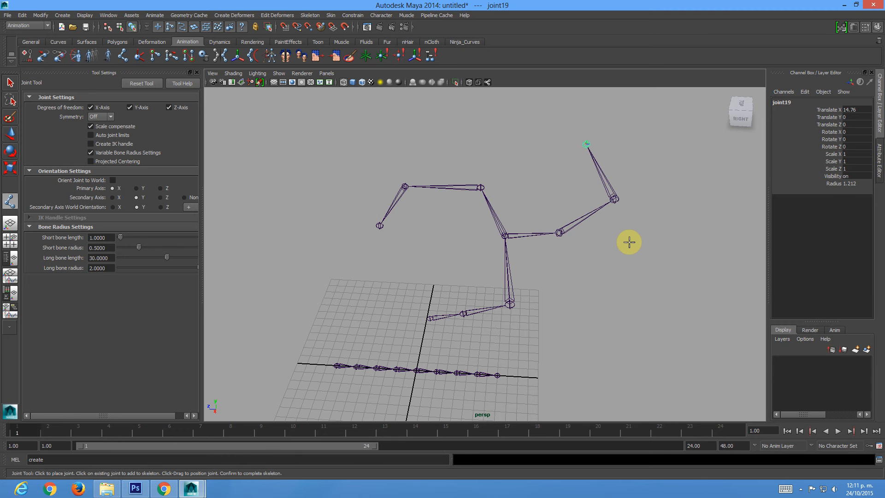
Add another branch of three joints starting from the first joint of the previous branch.
key("Up")
key("Up")
left_click(625, 265)
left_click(682, 290)
left_click(757, 291)
Add two joints from the middle joint of the last branch, plus a three-joint side branch from the first of those two.
key("Up")
left_click(689, 352)
left_click(597, 385)
key("Up")
left_click(614, 322)
left_click(568, 288)
left_click(517, 345)
Add a three-joint branch from the first joint of the latest side branch and finish the skeleton.
key("Up")
key("Up")
left_click(558, 368)
left_click(614, 406)
left_click(716, 381)
left_click_drag(716, 381, 589, 367, "alt")
key("Return")
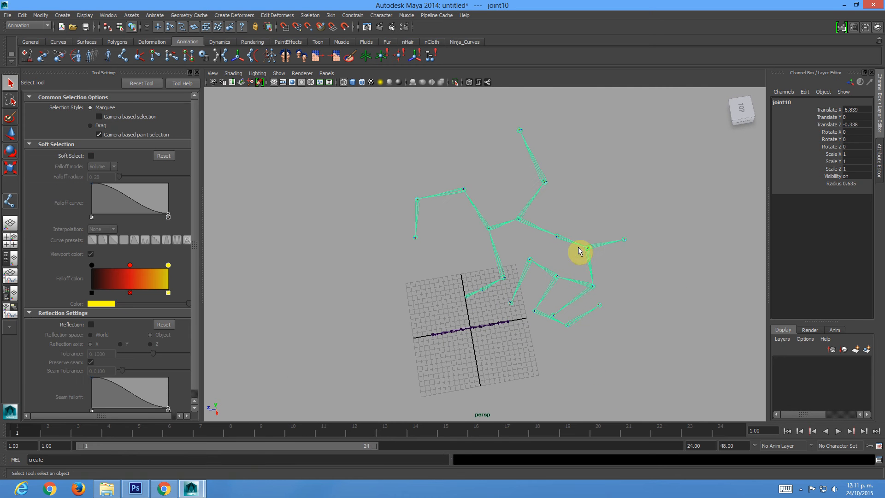
Select individual joints across the branched skeleton to examine which child joints each one controls.
left_click(519, 219)
left_click(493, 229)
left_click(490, 228)
left_click(469, 299)
left_click(587, 249)
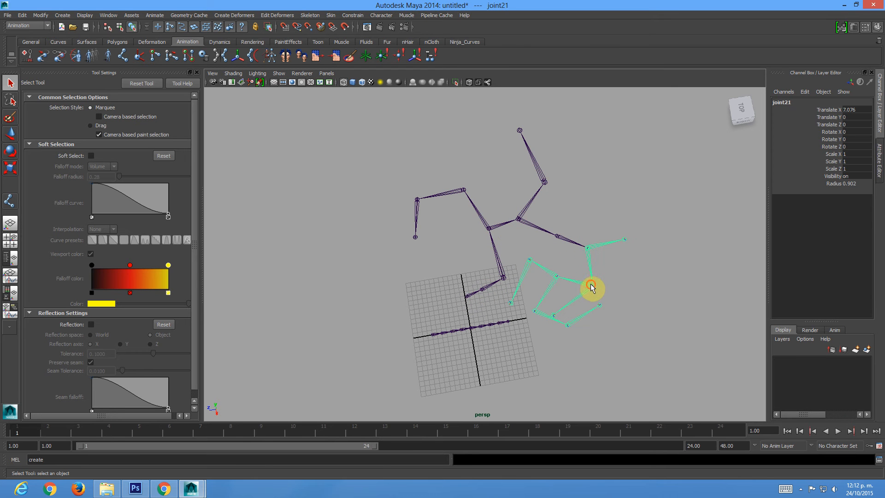
left_click(554, 282)
left_click(572, 311)
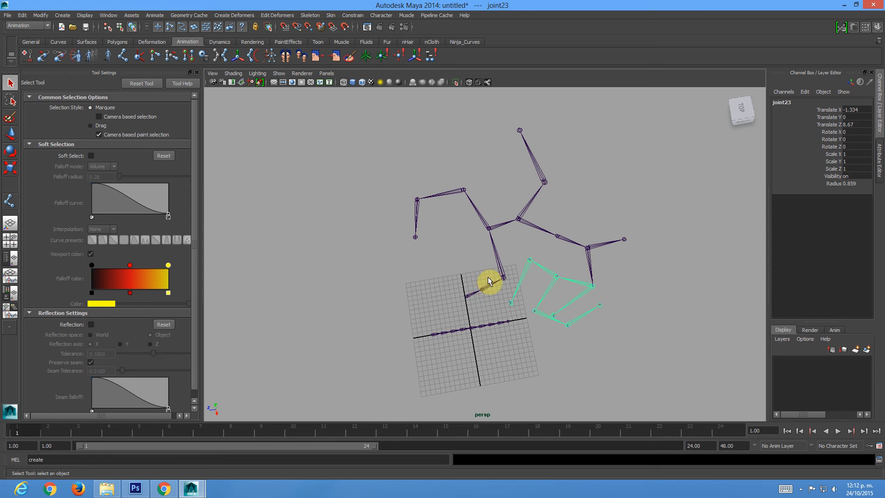
left_click(475, 293)
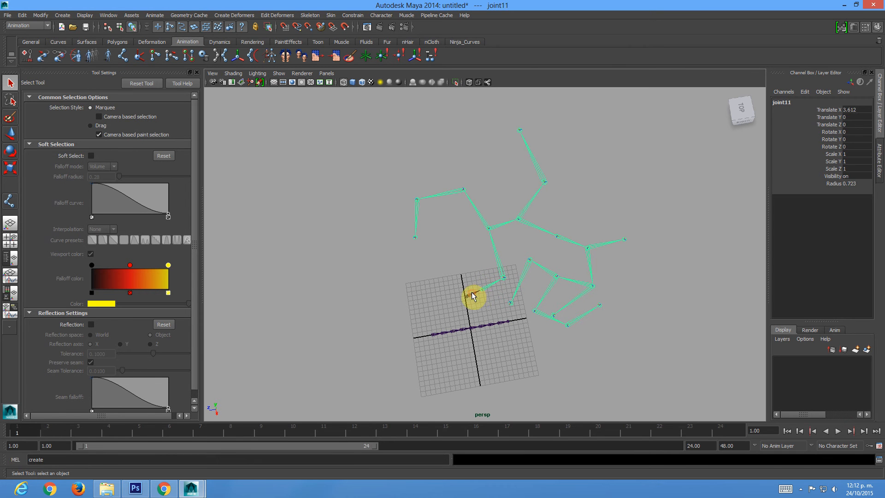
Delete the branched skeleton and check the remaining straight chain by selecting its end joint and its root joint.
key("Delete")
left_click_drag(432, 219, 459, 254, "alt")
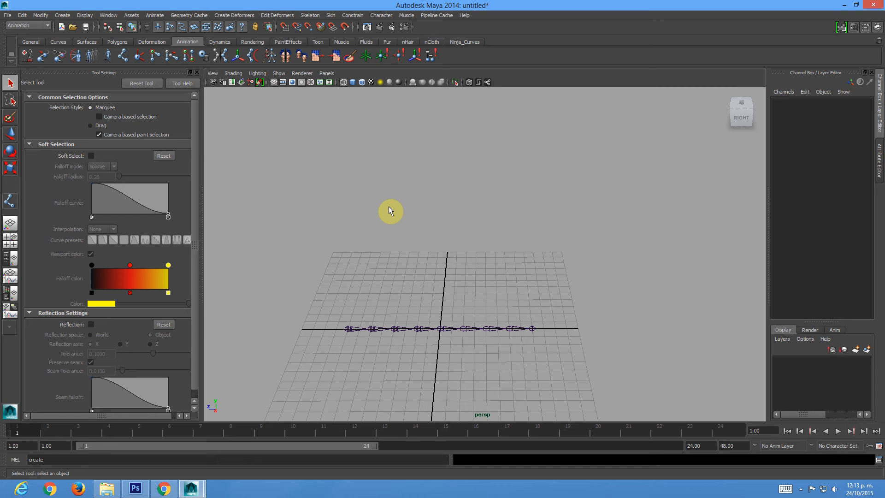
left_click_drag(402, 255, 483, 260, "alt")
left_click(614, 318)
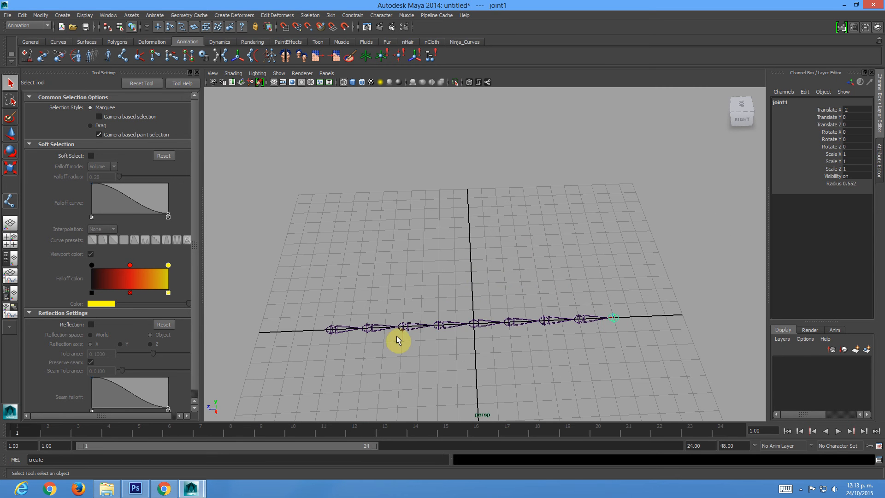
left_click(330, 330)
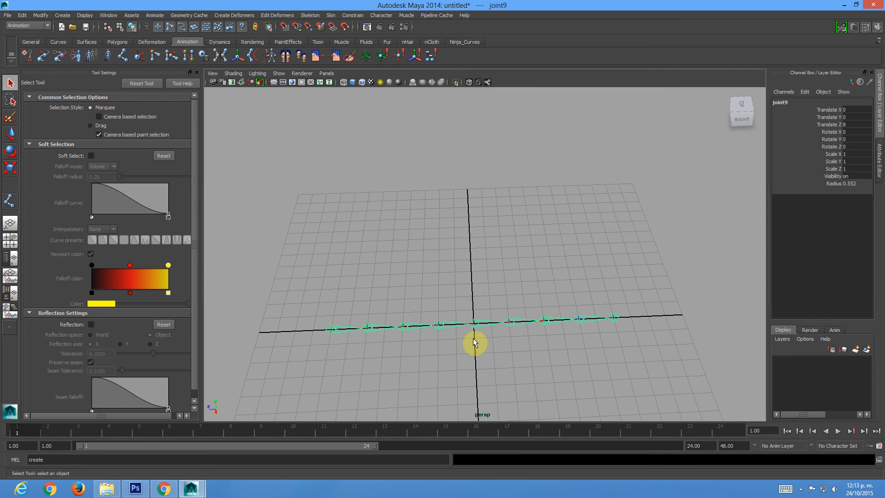
left_click_drag(442, 317, 426, 302, "alt")
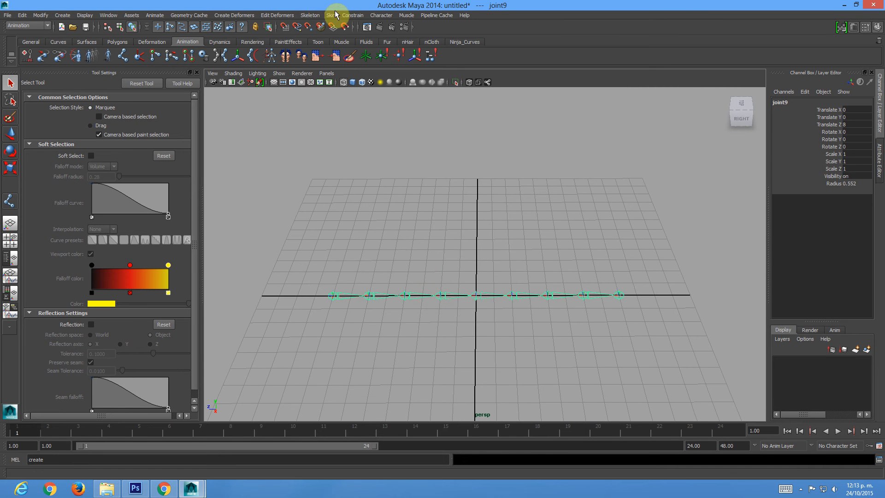
Open the IK Spline Handle Tool's settings to examine its curve, span and twist options.
left_click(311, 15)
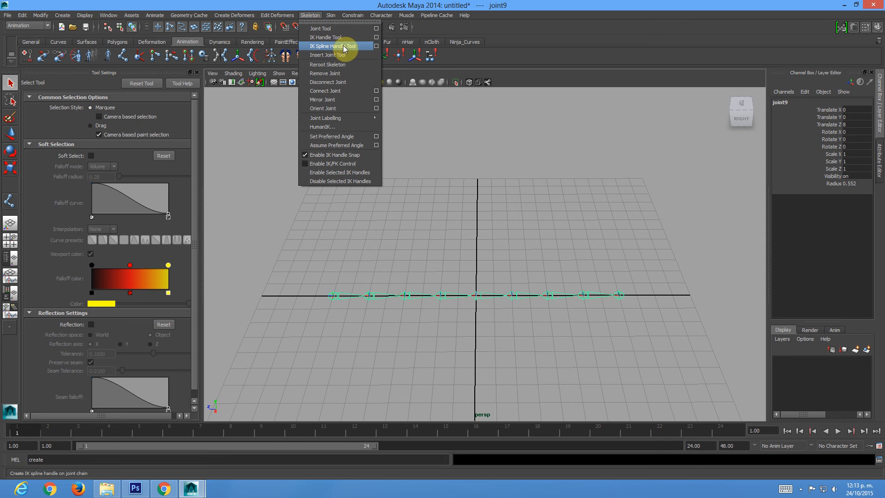
left_click(376, 47)
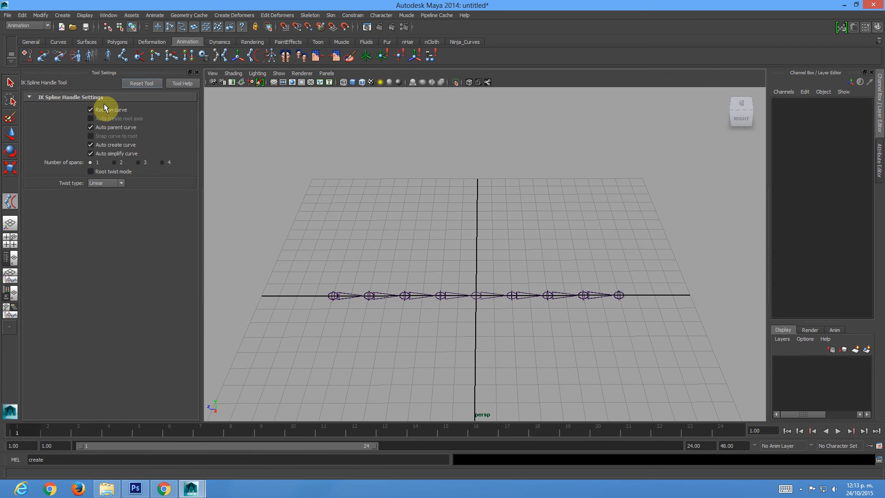
left_click(11, 83)
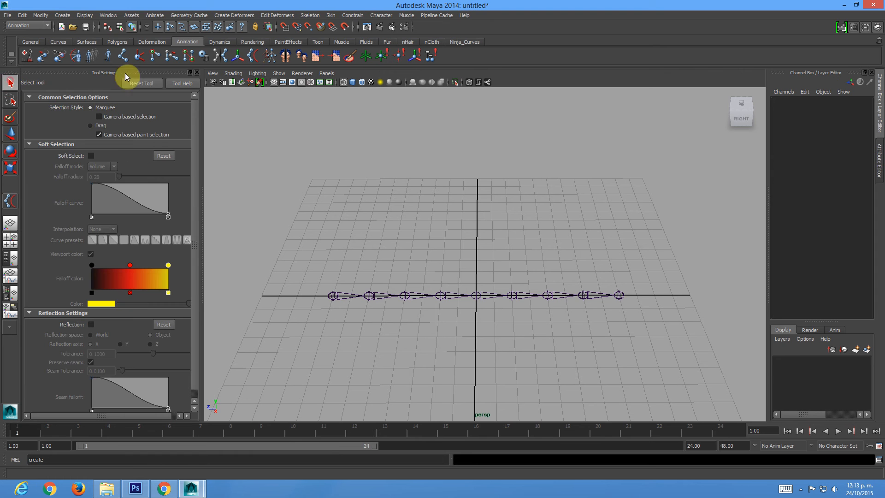
left_click(254, 57)
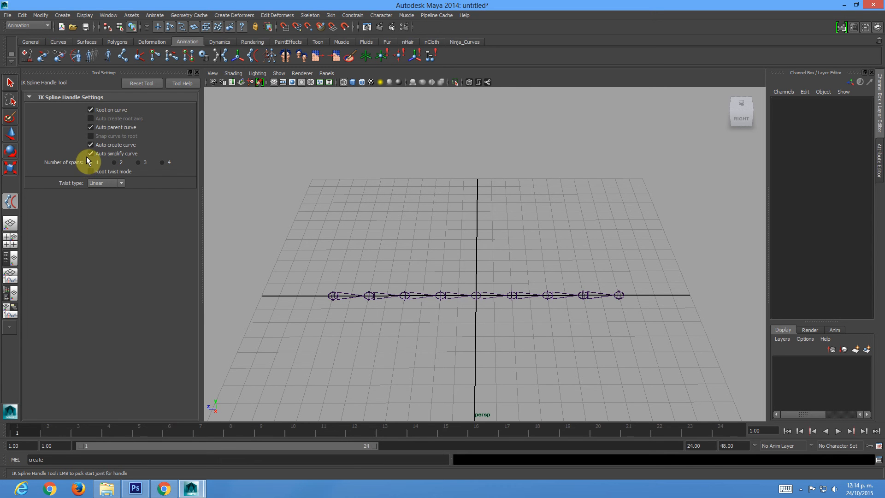
middle_click_drag(462, 245, 436, 222, "alt")
right_click_drag(473, 263, 392, 256, "alt")
left_click_drag(391, 255, 399, 261, "alt")
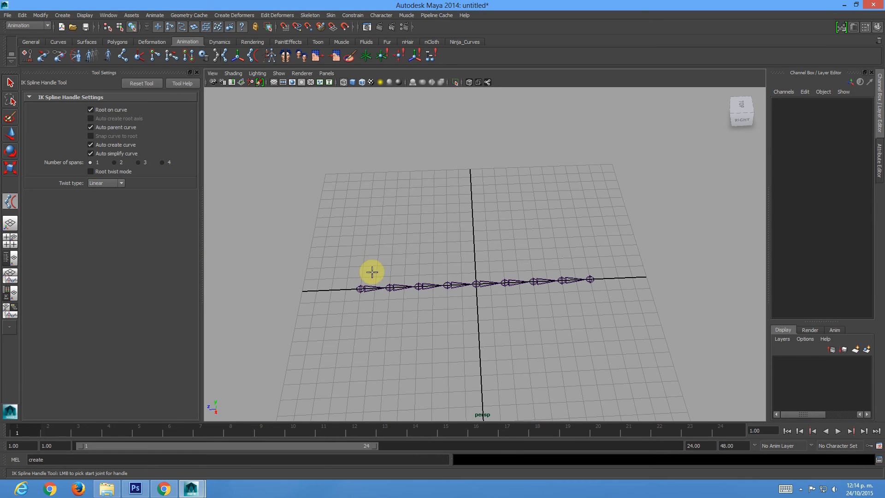
Draw a two-point linear EP curve on the grid behind the root end of the joint chain.
left_click(59, 42)
left_click(59, 56)
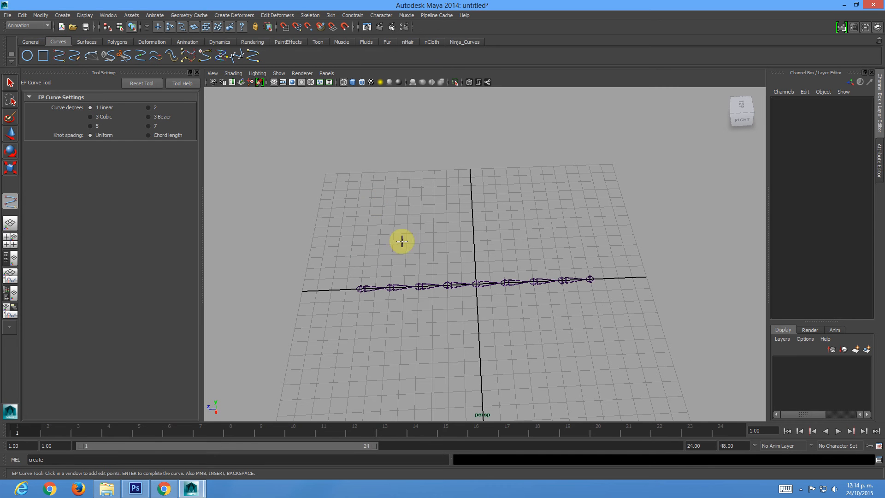
left_click(361, 256)
left_click(410, 224)
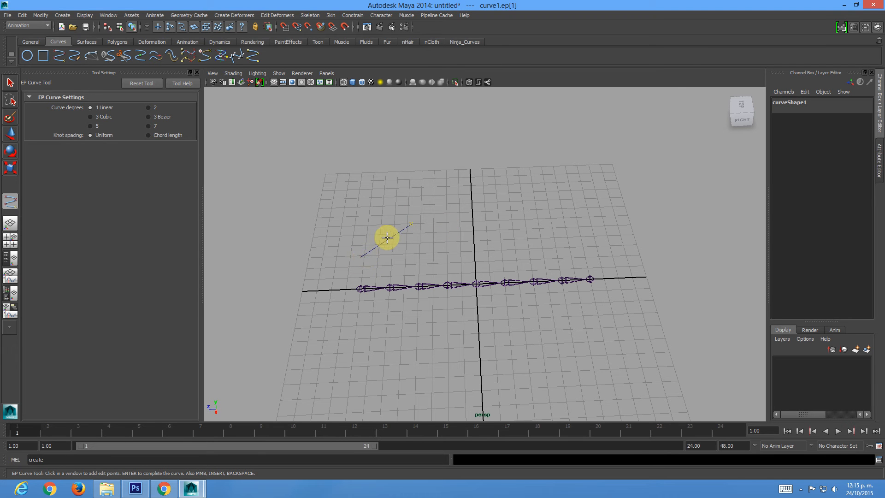
key("q")
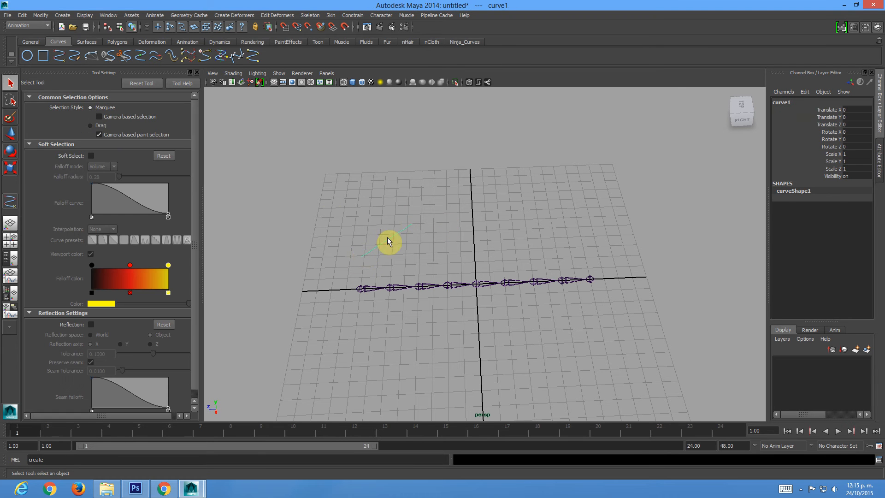
Draw a winding cubic CV curve with seven control points across the grid, crossing the joint chain.
left_click(60, 57)
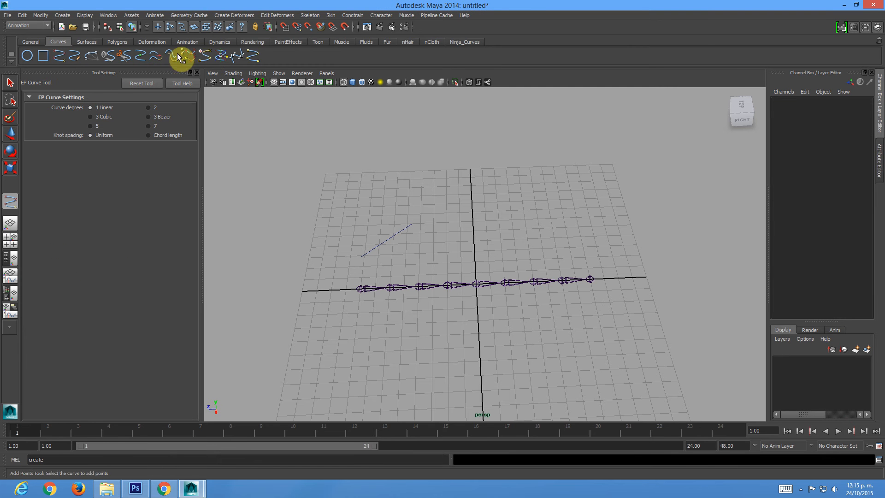
left_click(247, 55)
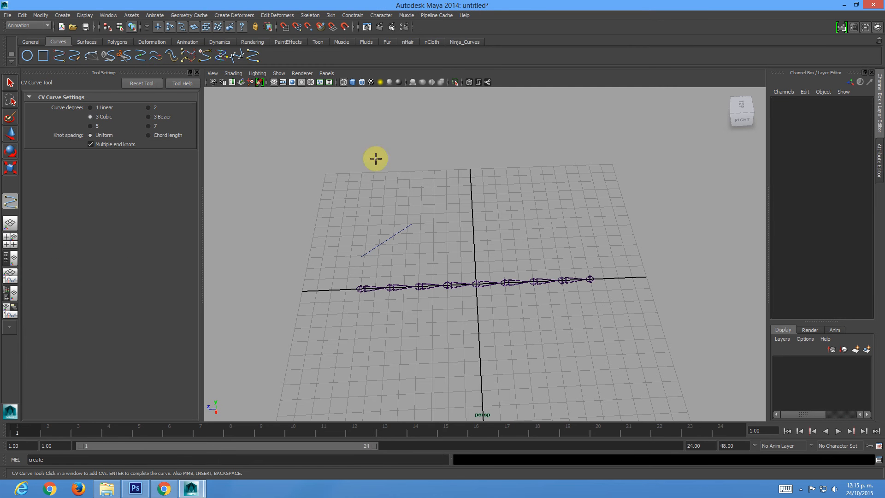
left_click(344, 195)
left_click(501, 210)
left_click(419, 253)
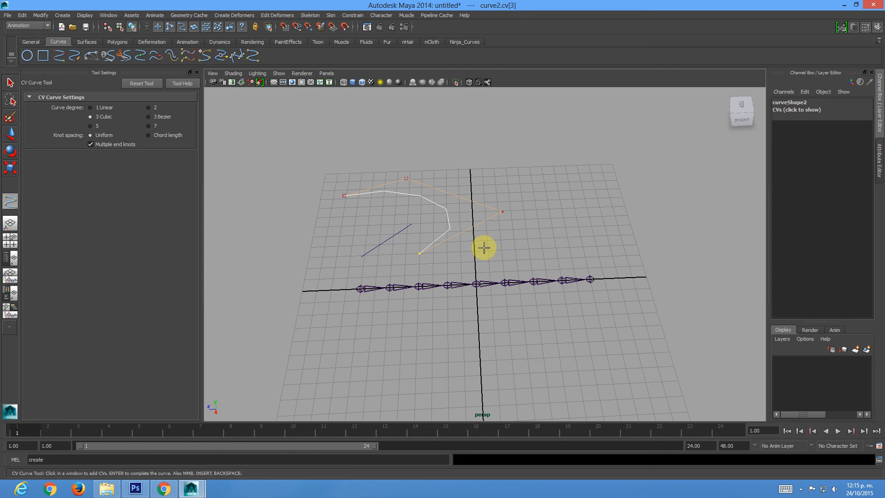
left_click(314, 287)
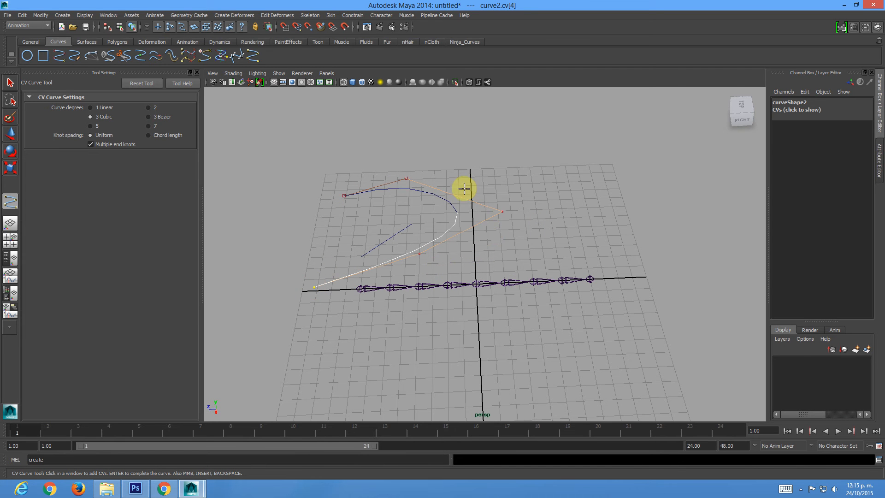
left_click(428, 388)
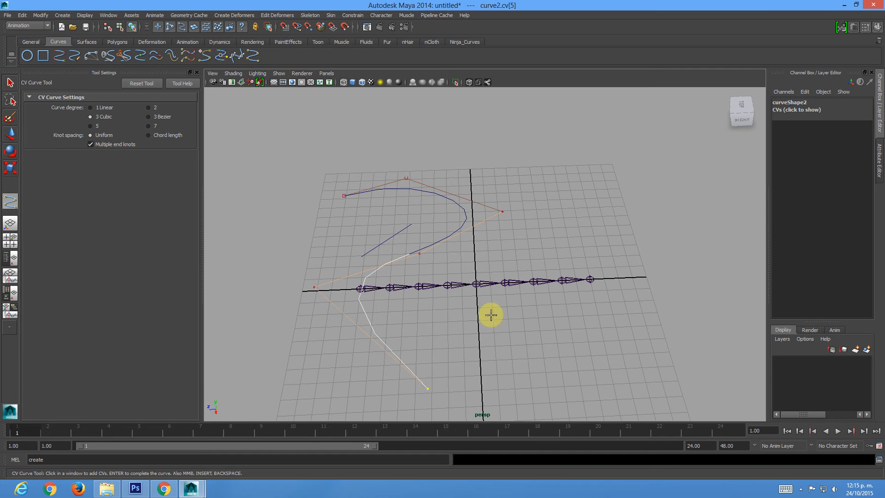
left_click(564, 227)
key("q")
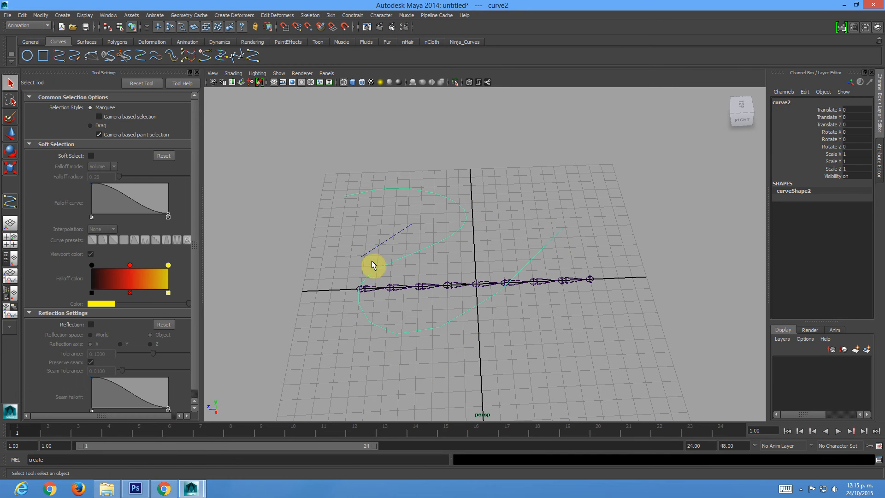
Move the winding curve's outermost control vertex near the chain's root to reshape its bend, and return to object mode.
right_click_drag(401, 263, 348, 261)
left_click(315, 287)
key("w")
mouse_move(306, 283)
left_mouse_down()
mouse_move(330, 243)
mouse_move(327, 278)
mouse_move(454, 217)
mouse_move(389, 302)
mouse_move(306, 267)
mouse_move(309, 278)
left_mouse_up()
left_click_drag(248, 270, 313, 319)
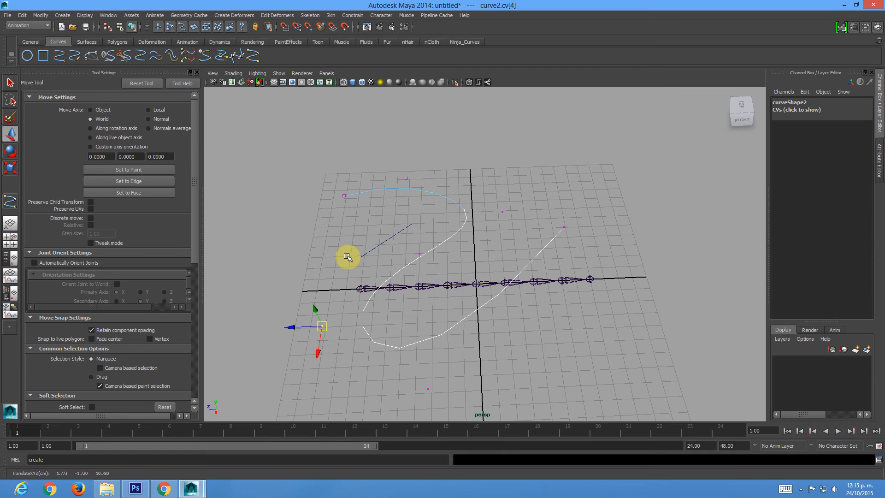
right_click_drag(461, 224, 519, 201)
left_click(465, 221)
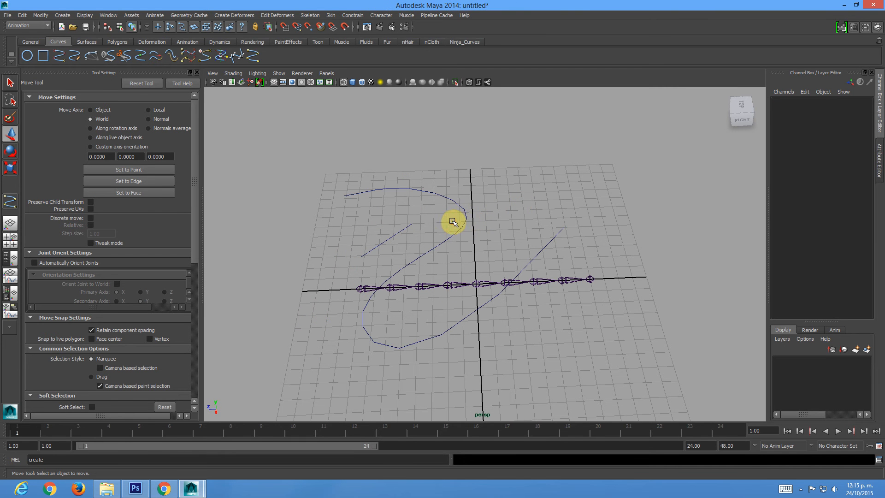
Delete the winding CV curve and the straight EP curve.
left_click(463, 222)
left_click(410, 234)
left_click(434, 243)
key("Delete")
left_click(400, 233)
key("Delete")
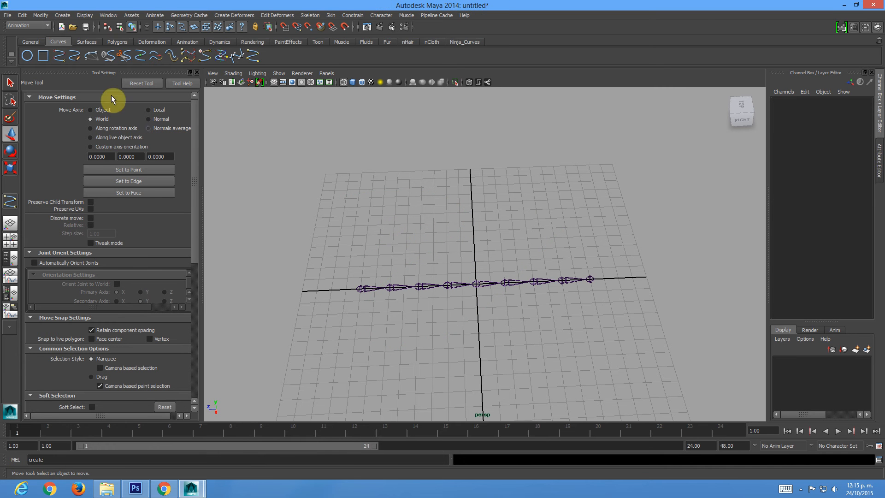
Draw a cubic CV curve with four control points behind the joint chain, roughly parallel to it.
left_click(251, 59)
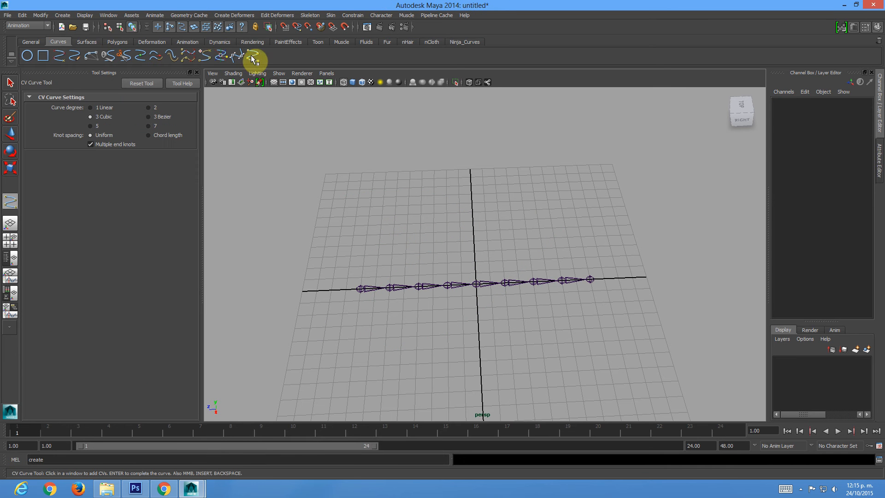
left_click(360, 245)
left_click(437, 230)
left_click(494, 222)
left_click(550, 221)
key("w")
Move the four-point curve's control vertices, including both ends, to demonstrate how they reshape it.
right_click_drag(518, 221, 466, 213)
left_click_drag(569, 232, 548, 205)
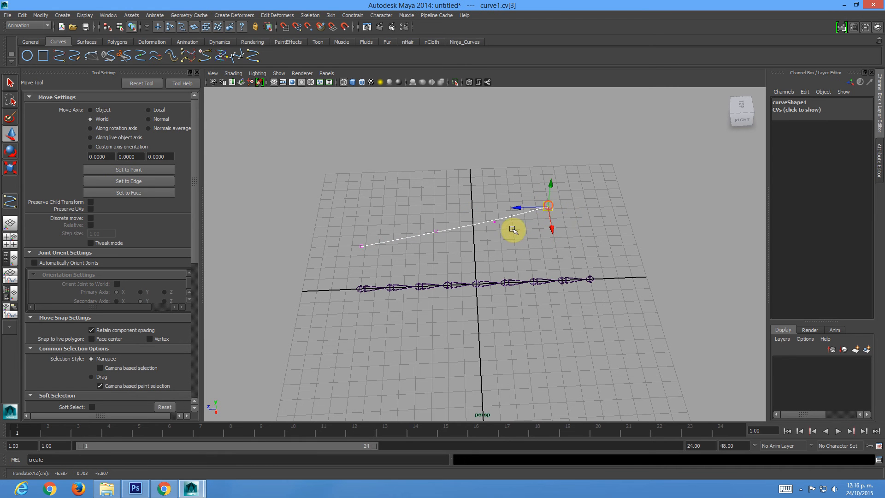
left_click(494, 222)
left_click_drag(495, 221, 488, 230)
left_click_drag(448, 250, 411, 206)
left_click(429, 240)
left_click_drag(358, 260, 371, 248)
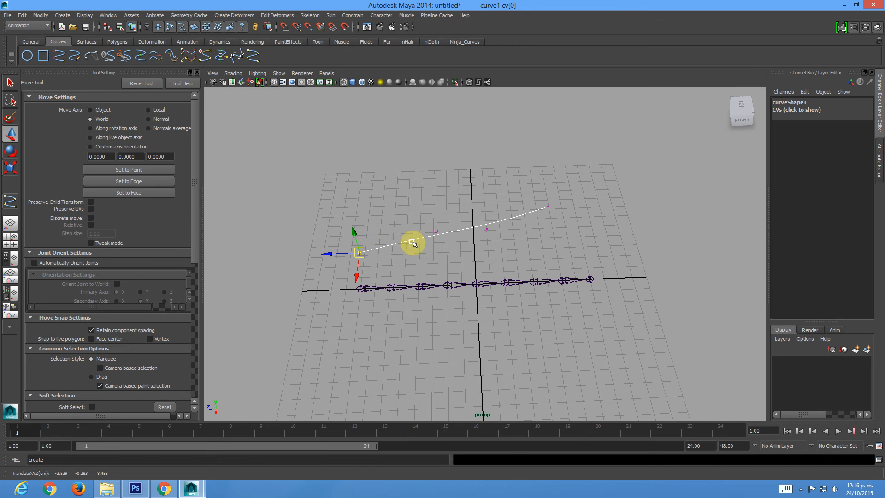
Return the four-point curve to object mode and delete it.
mouse_move(415, 236)
right_mouse_down()
mouse_move(430, 249)
mouse_move(417, 263)
mouse_move(446, 226)
mouse_move(403, 237)
right_mouse_up()
key("F8")
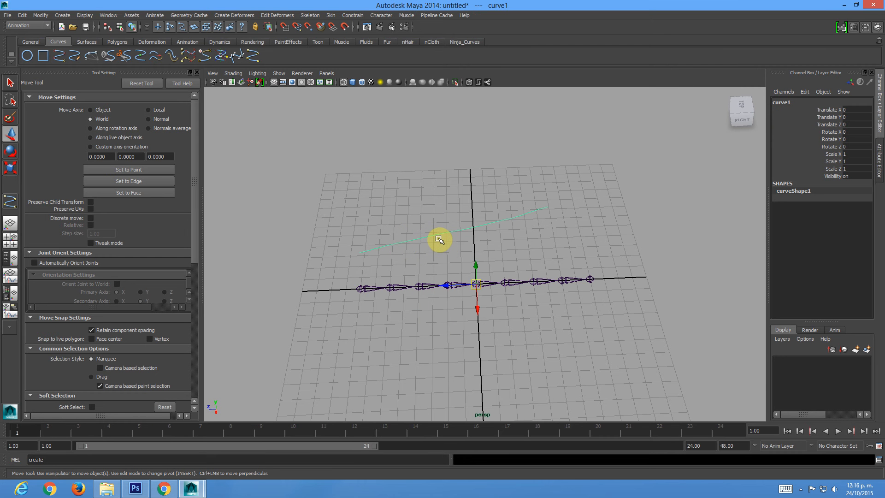
key("Delete")
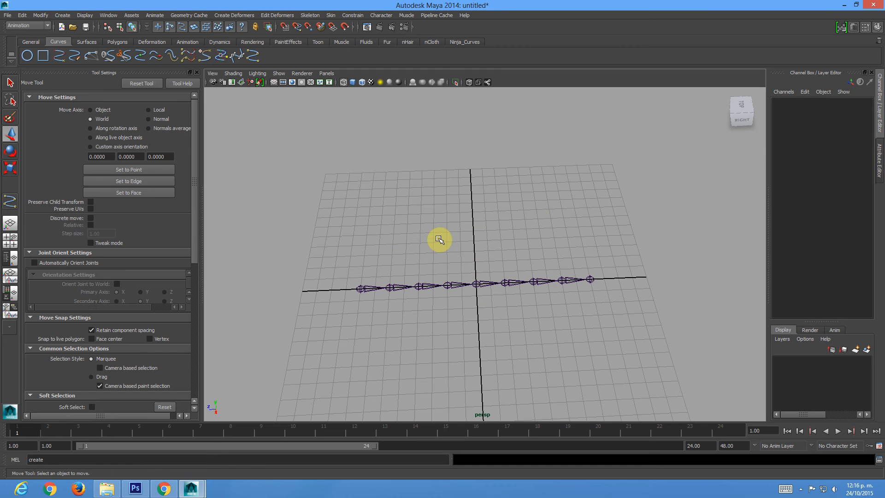
Create an IK spline handle with 4 spans from the chain's root joint to its last joint.
left_click(361, 287)
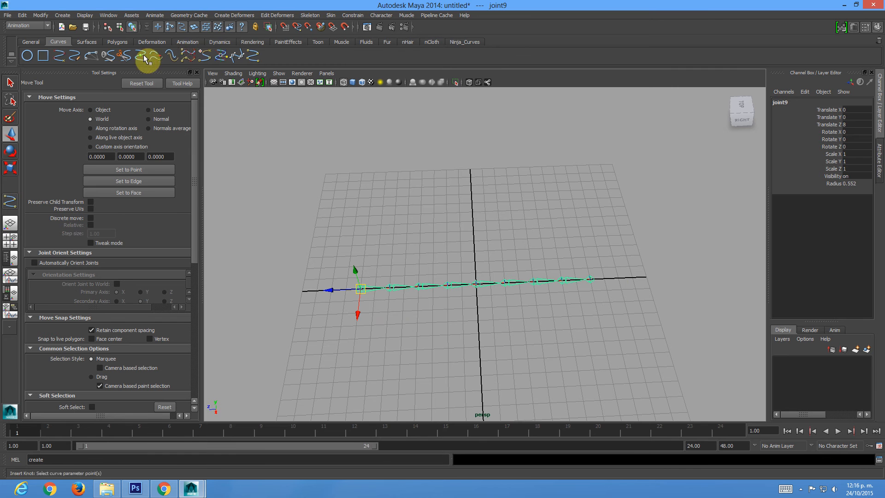
left_click(197, 43)
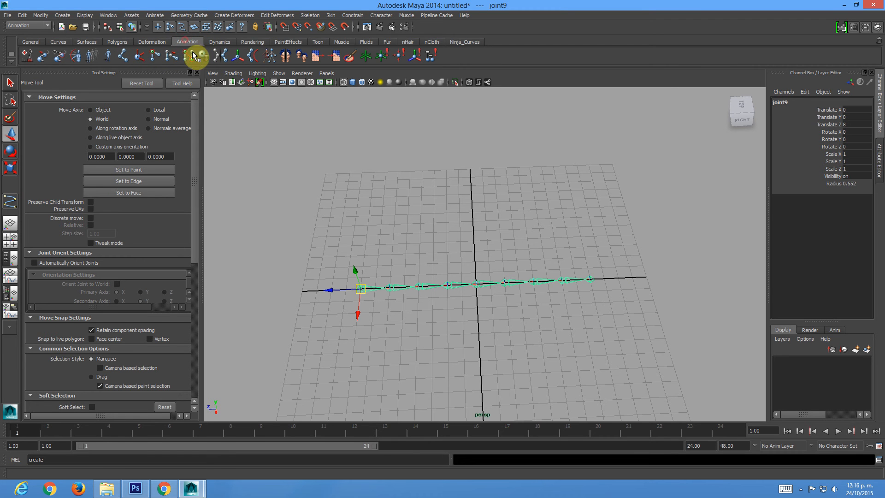
left_click(253, 56)
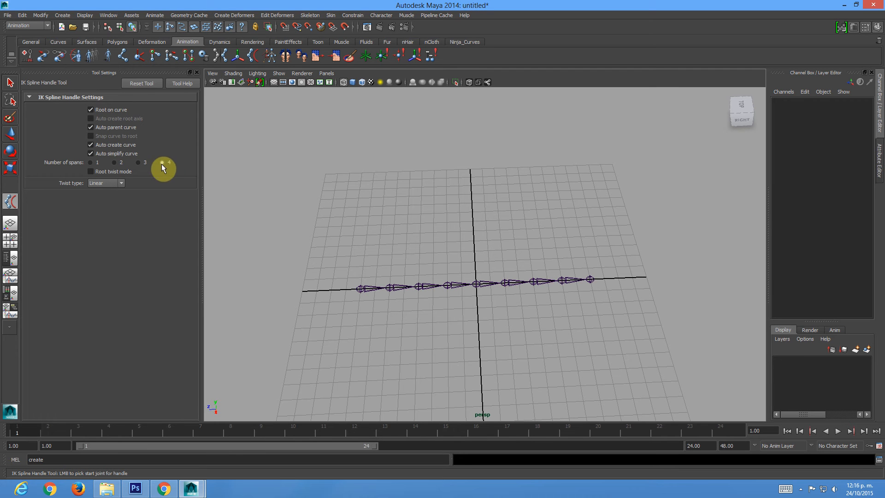
left_click(358, 288)
left_click(590, 278)
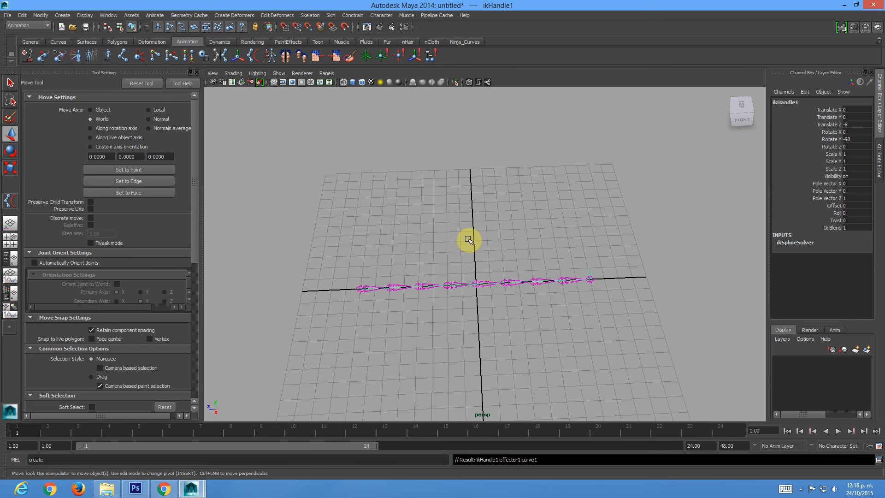
Exclude joints and handles from selection and select the curve running through the chain.
left_click(162, 30)
left_click_drag(437, 245, 474, 335)
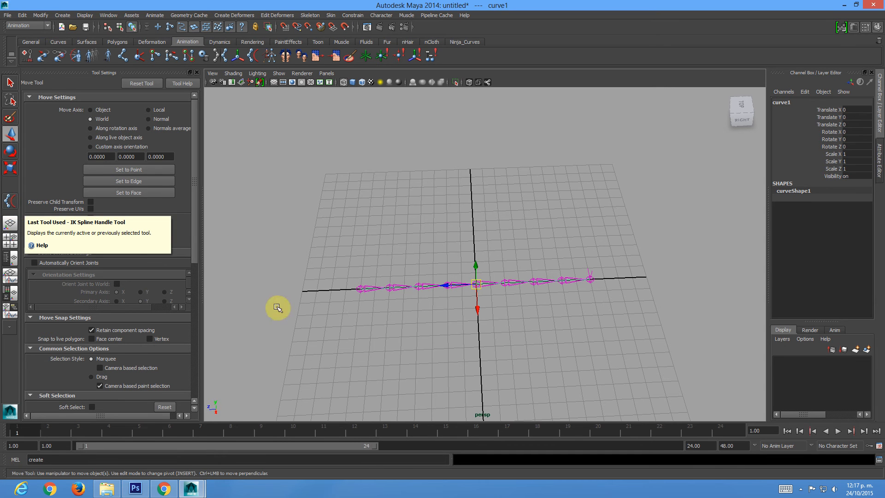
Try to create a second IK spline handle from the chain's second joint to its second-to-last joint, and undo the selection.
left_click(10, 203)
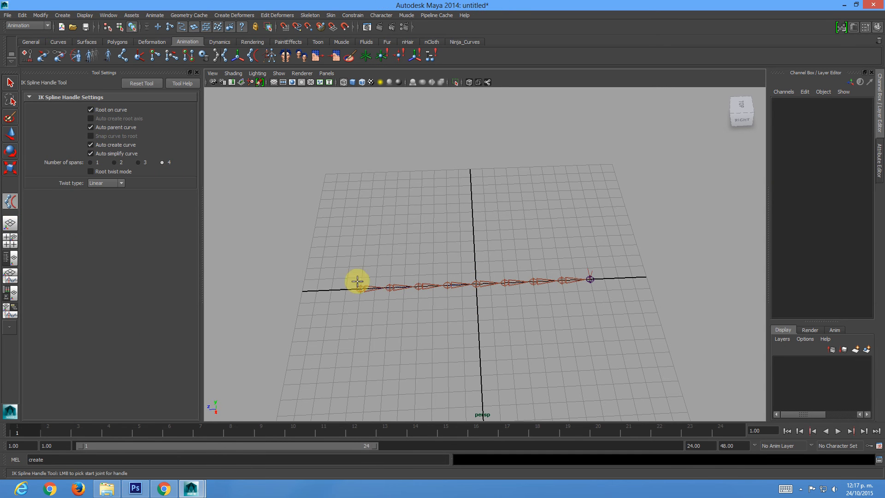
left_click(390, 288)
left_click(563, 280)
key("w")
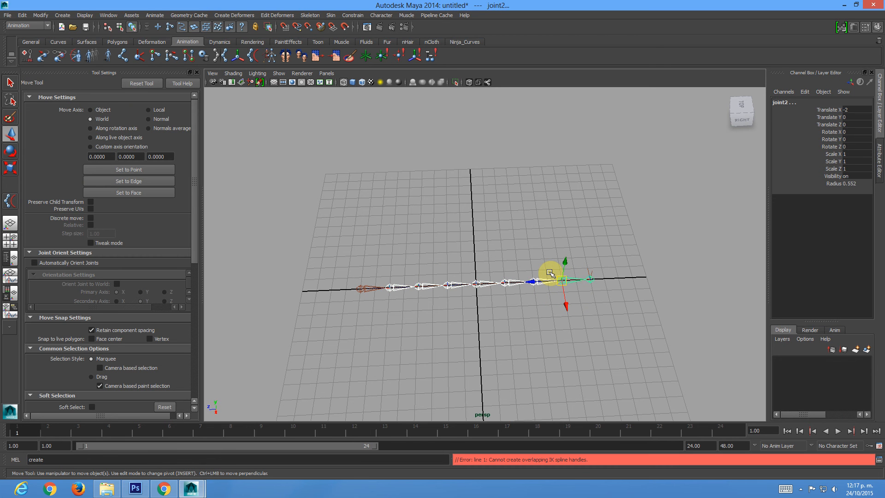
key("ctrl+z")
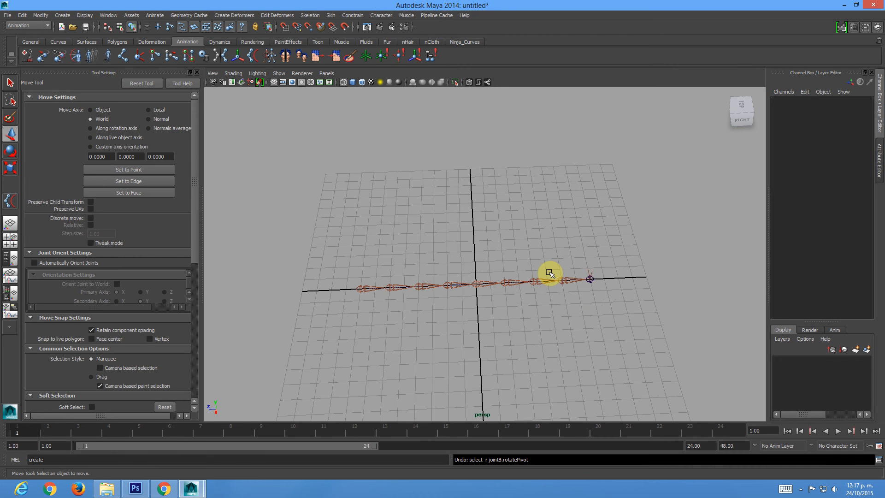
Switch the chain's spline curve to control vertex mode and select all of its control vertices.
left_click_drag(413, 251, 430, 339)
left_click_drag(436, 306, 413, 247, "alt")
right_click_drag(413, 247, 362, 246)
right_click_drag(451, 272, 429, 278, "alt")
left_click_drag(271, 237, 333, 314)
left_click_drag(339, 237, 709, 363)
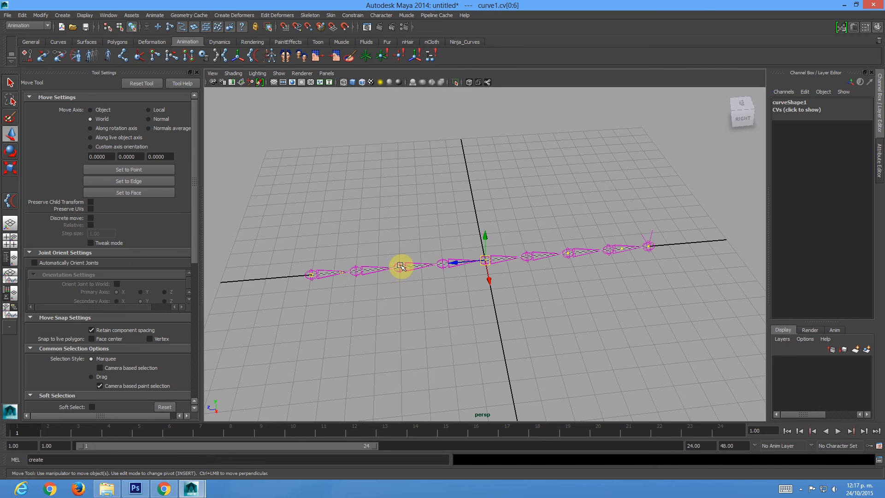
Return the chain's spline curve to object mode and clear the selection.
right_click_drag(402, 268, 329, 234)
right_click(327, 229)
left_click(336, 252)
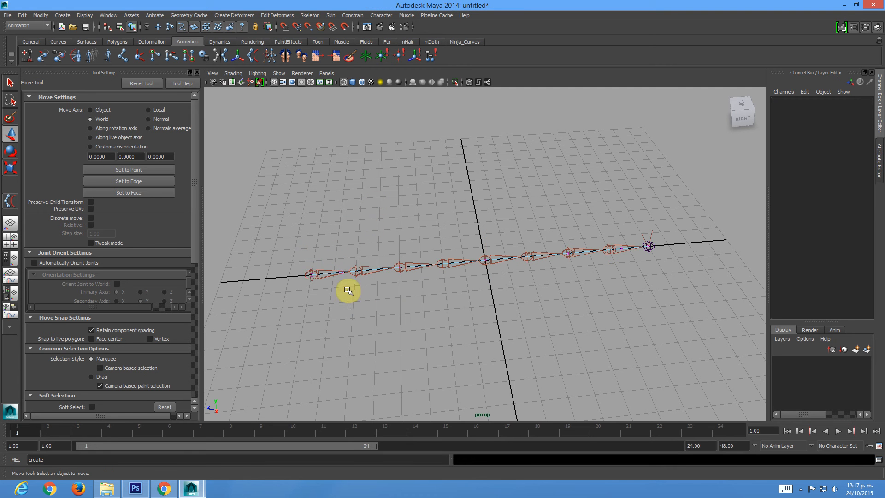
mouse_move(313, 274)
right_mouse_down()
mouse_move(366, 265)
mouse_move(317, 274)
right_mouse_up()
key("F8")
key("F8")
left_click(425, 313)
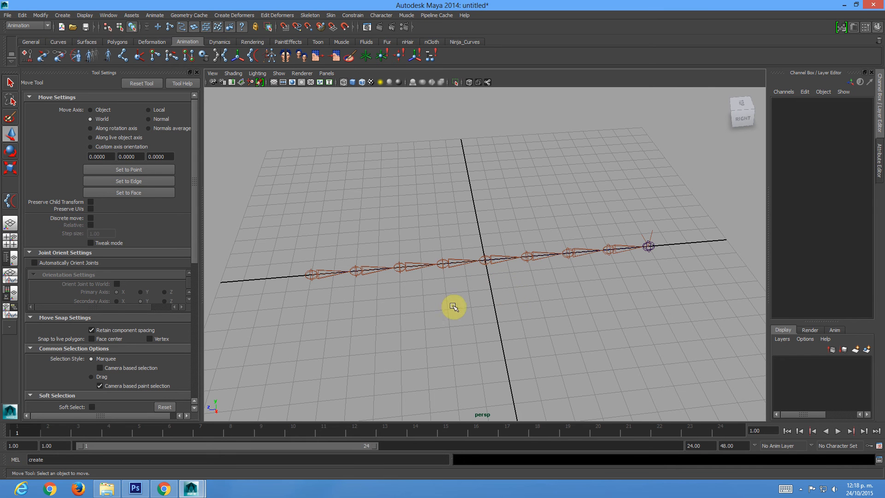
Try bending the joint chain by moving individual control vertices of its spline curve, and undo the moves.
middle_click_drag(249, 253, 277, 229, "alt")
left_click(7, 86)
left_click_drag(352, 217, 395, 251, "alt")
left_click_drag(395, 250, 442, 314)
middle_click_drag(513, 289, 477, 290, "alt")
right_click_drag(461, 294, 425, 292)
left_click(507, 297)
key("w")
left_click_drag(423, 234, 404, 152)
left_click_drag(555, 193, 517, 291)
left_click_drag(520, 241, 594, 264)
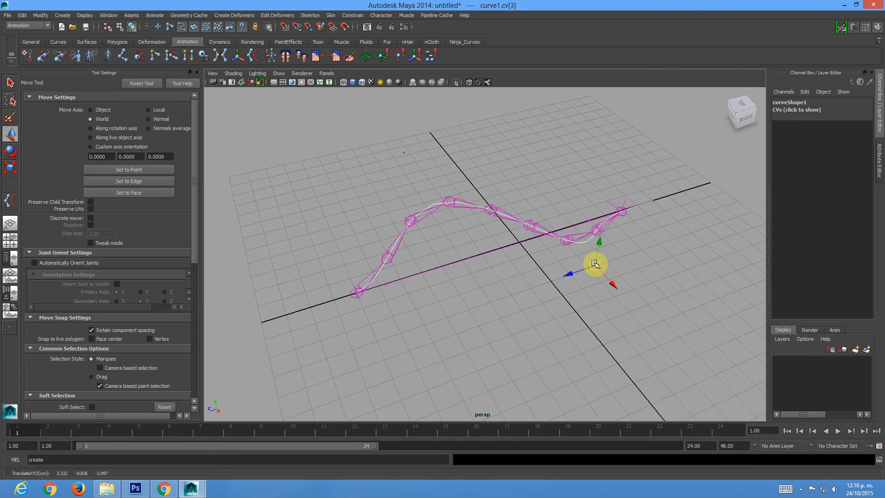
key("ctrl+z")
key("ctrl+z")
Leave the curve's control vertex mode and deselect everything.
left_click(455, 293)
left_click_drag(443, 289, 452, 292, "alt")
mouse_move(460, 255)
right_mouse_down()
mouse_move(468, 257)
mouse_move(459, 252)
right_mouse_up()
key("F8")
key("F8")
left_click(484, 308)
Create a double-headed arrow control curve with the CC_Move_2 preset from the Ninja_Curves set.
left_click(457, 42)
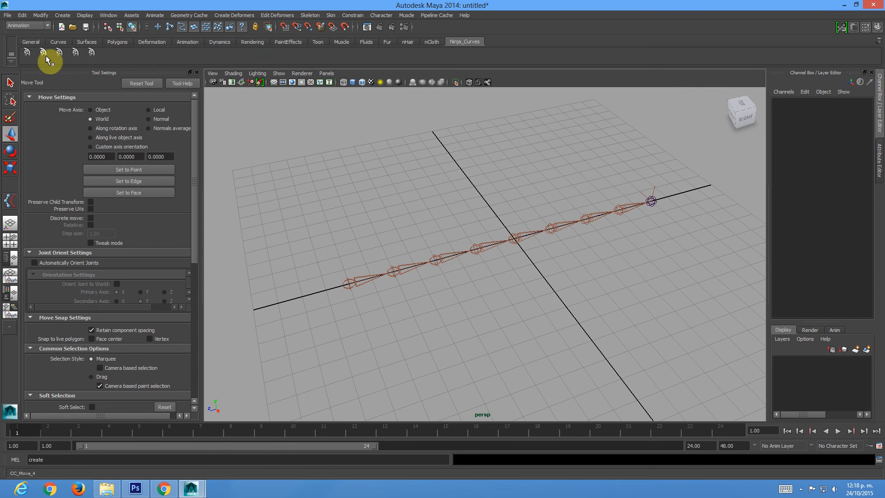
left_click(62, 51)
left_click(75, 53)
left_click(75, 53)
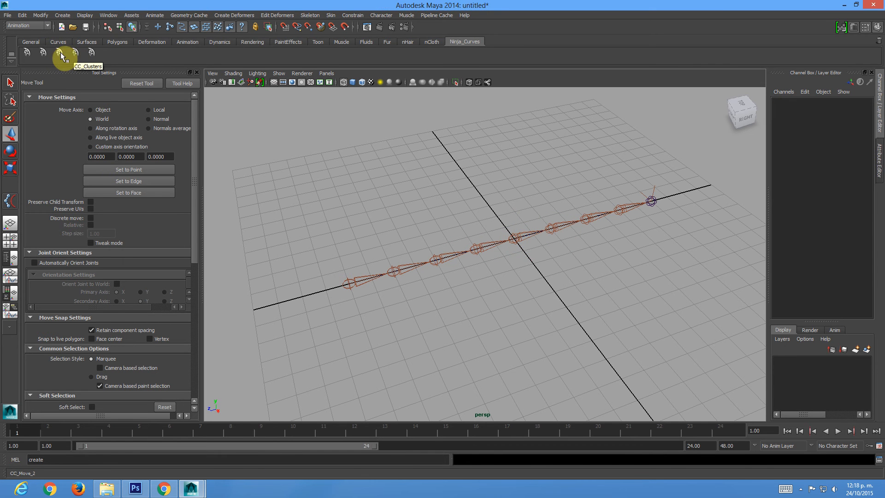
left_click(46, 52)
left_click_drag(559, 271, 644, 292, "alt")
key("r")
left_click(585, 270)
left_click(75, 51)
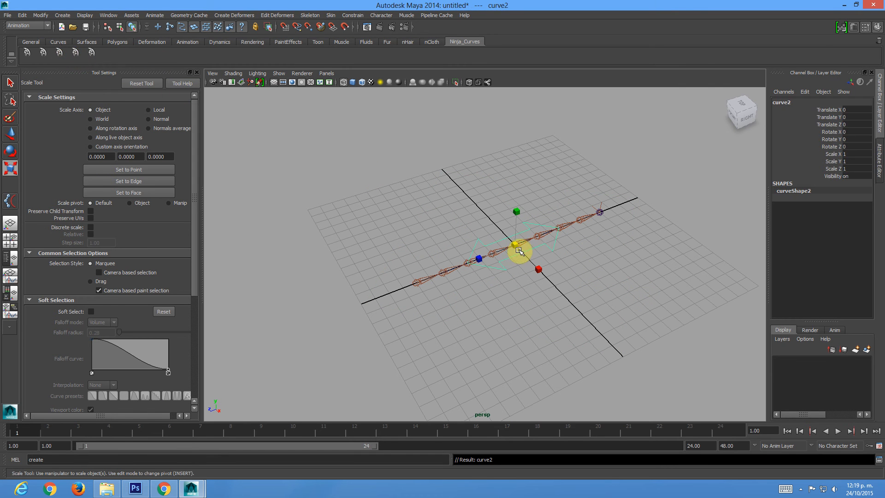
Scale the double-headed arrow curve up uniformly until it surrounds the whole joint chain, and clear the selection.
left_click_drag(516, 243, 604, 270)
right_click_drag(364, 132, 538, 203, "alt")
left_click_drag(583, 256, 539, 266)
scroll(560, 240, "down", 2)
left_click(510, 302)
mouse_move(479, 290)
left_mouse_down("alt")
mouse_move(460, 283)
mouse_move(468, 283)
left_mouse_up("alt")
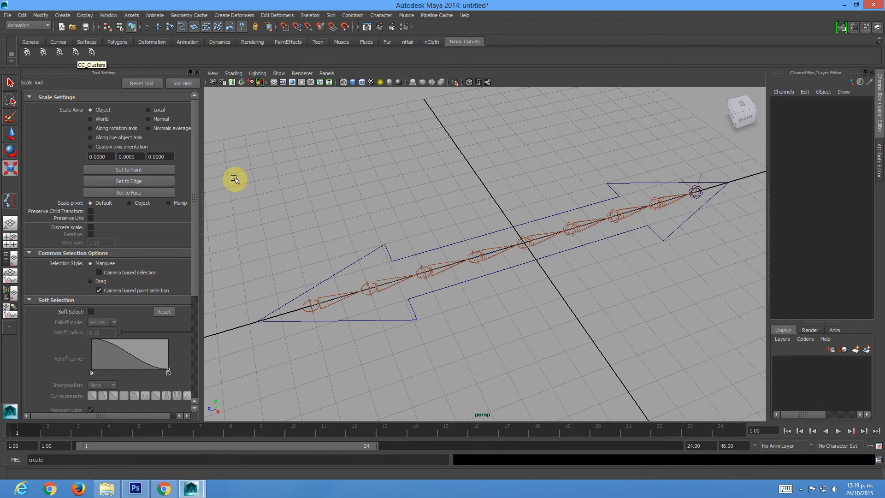
Exclude joints and handles from selection and select the spline curve inside the chain.
left_click_drag(389, 276, 399, 296)
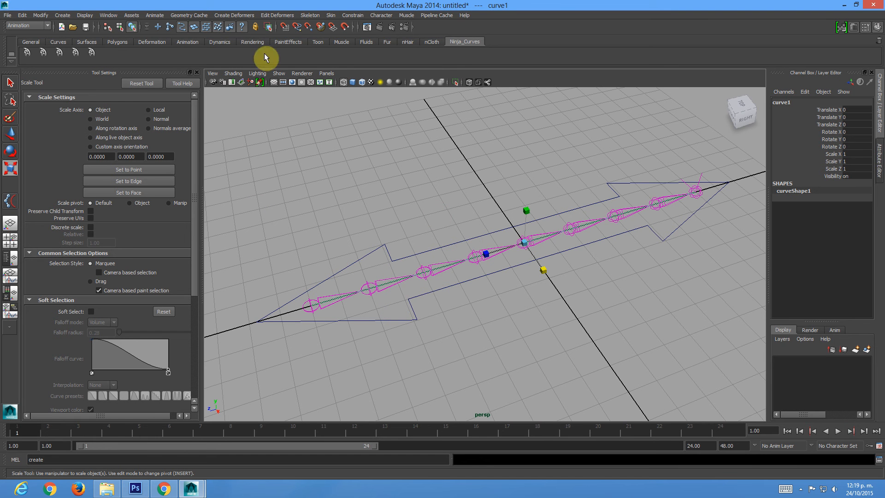
left_click(157, 27)
left_click(393, 214)
left_click(432, 264)
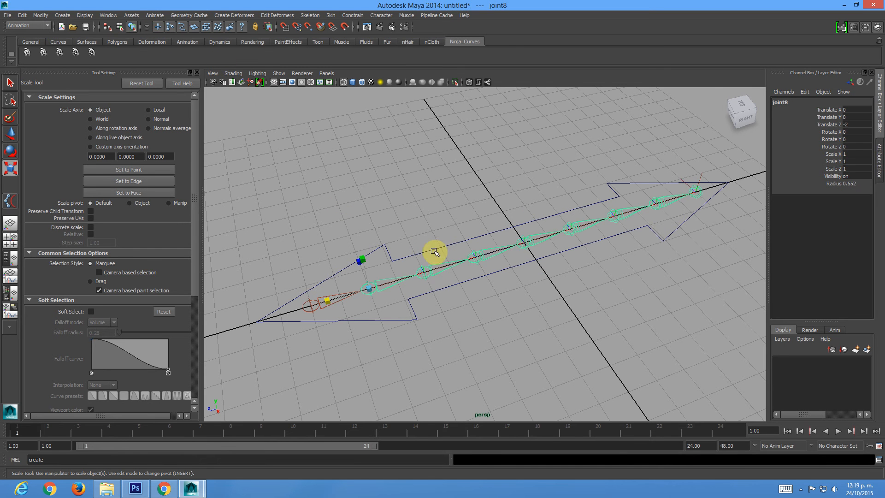
left_click(425, 276)
left_click(364, 294)
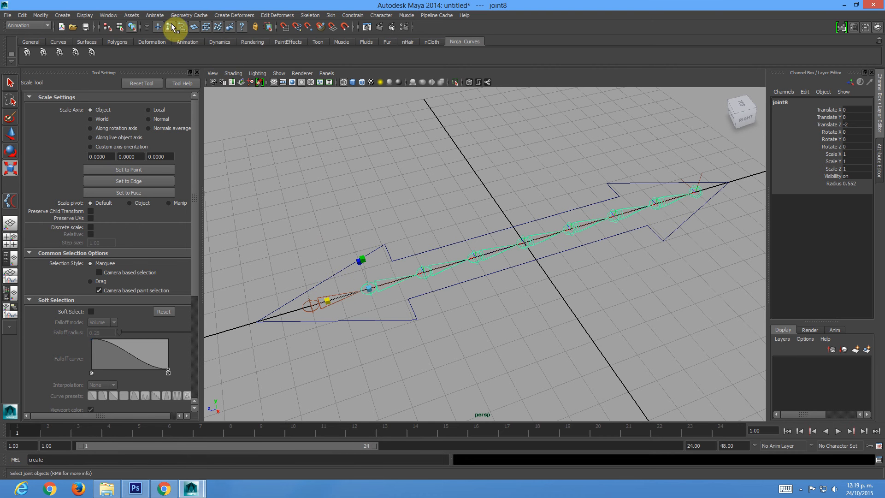
left_click_drag(358, 168, 452, 316)
left_click(454, 270)
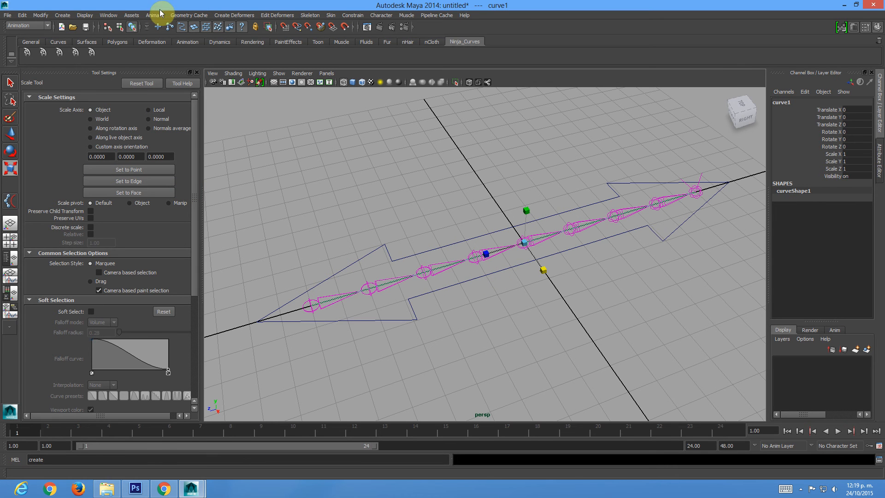
Switch to the Surfaces menu set and create a cluster for each control vertex of the spline curve with Cluster Curve.
left_click(41, 26)
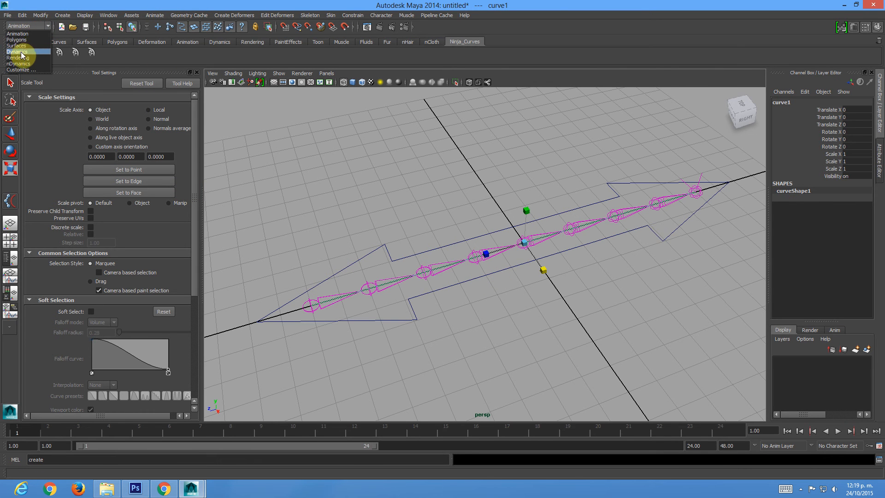
left_click(20, 46)
left_click(132, 16)
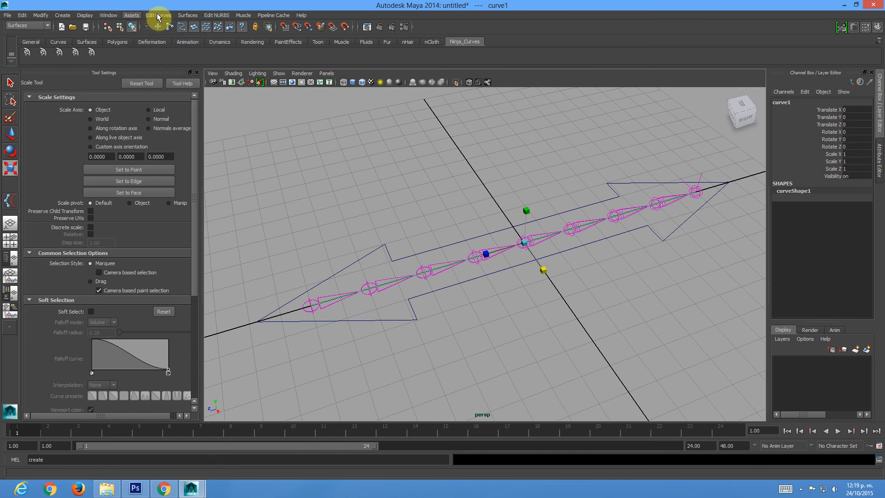
left_click(125, 17)
left_click(131, 16)
mouse_move(158, 17)
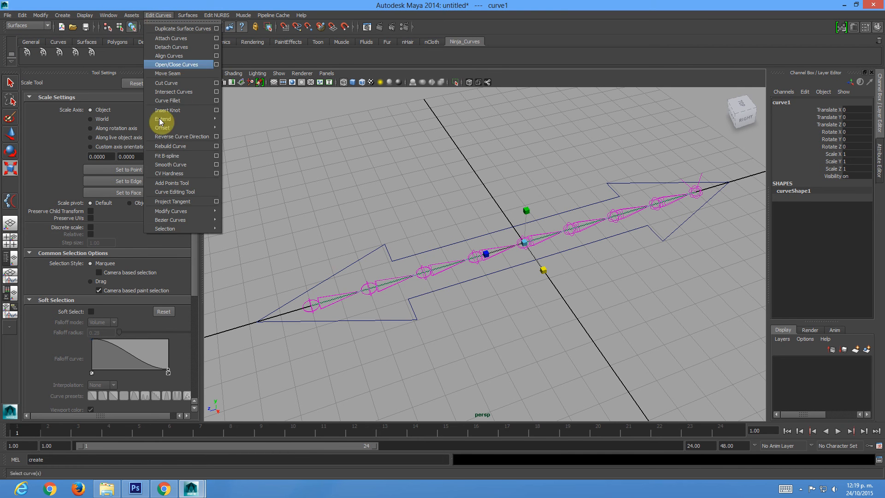
mouse_move(179, 228)
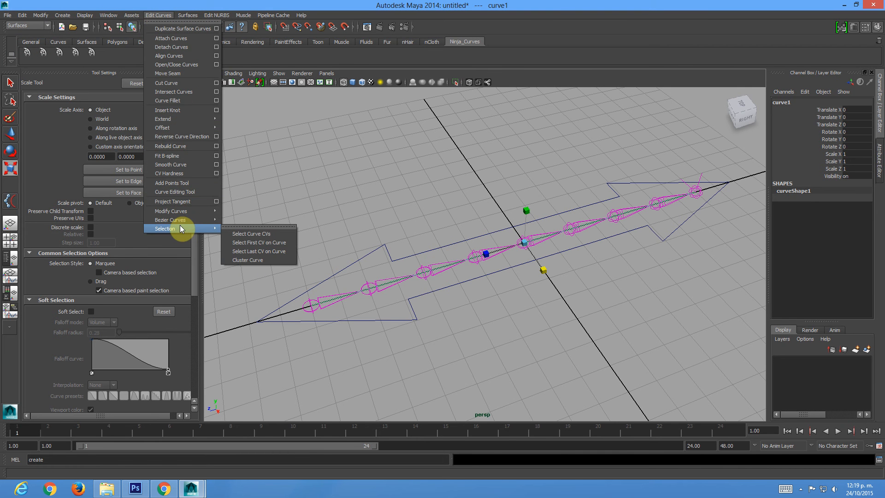
left_click(266, 261)
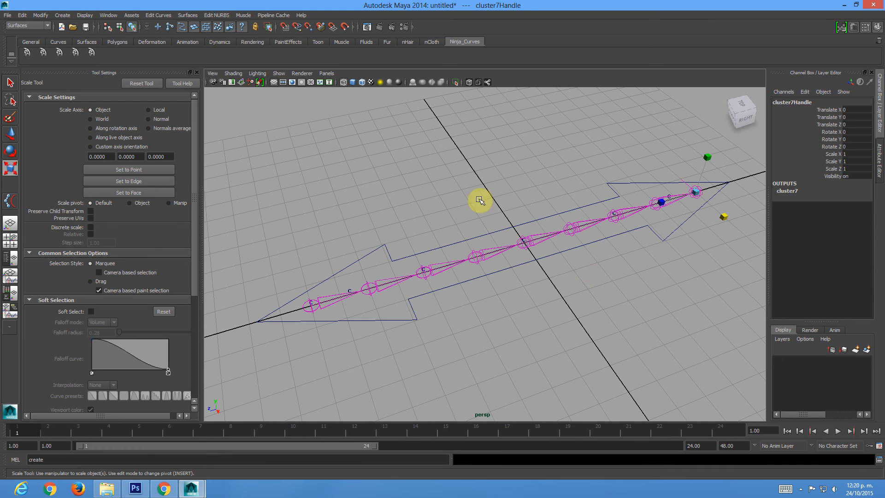
left_click(165, 17)
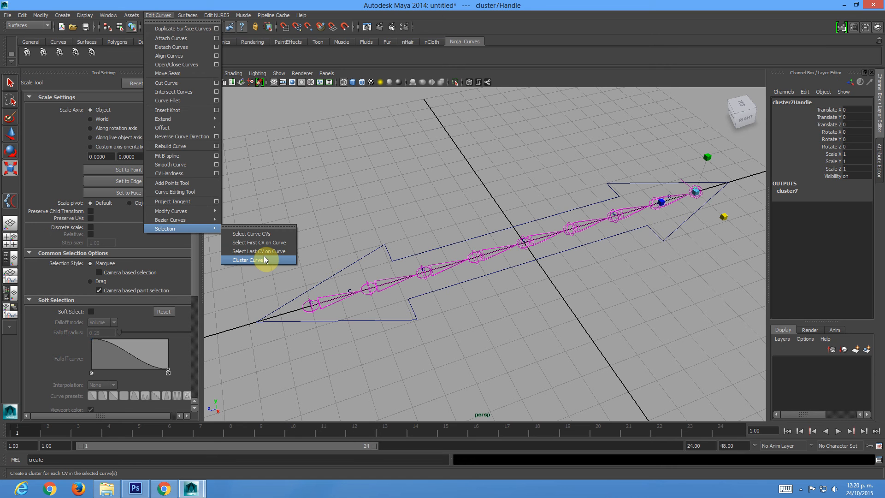
left_click(264, 259)
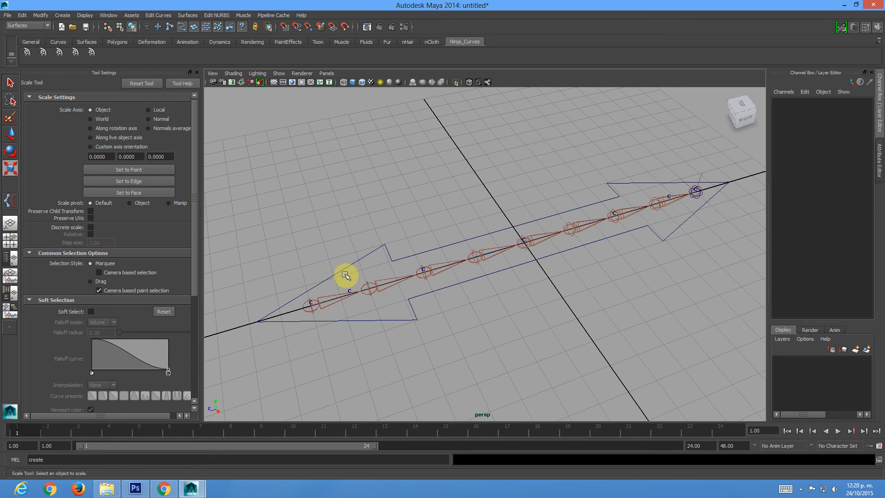
Exclude curves from selection, inspect the second cluster handle's attributes, and clear the selection.
left_click(189, 29)
left_click_drag(353, 275, 348, 296)
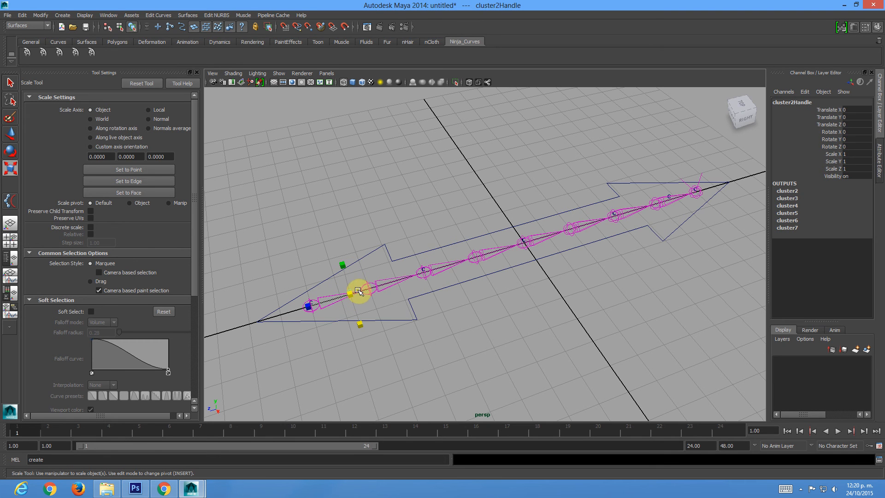
key("ctrl+a")
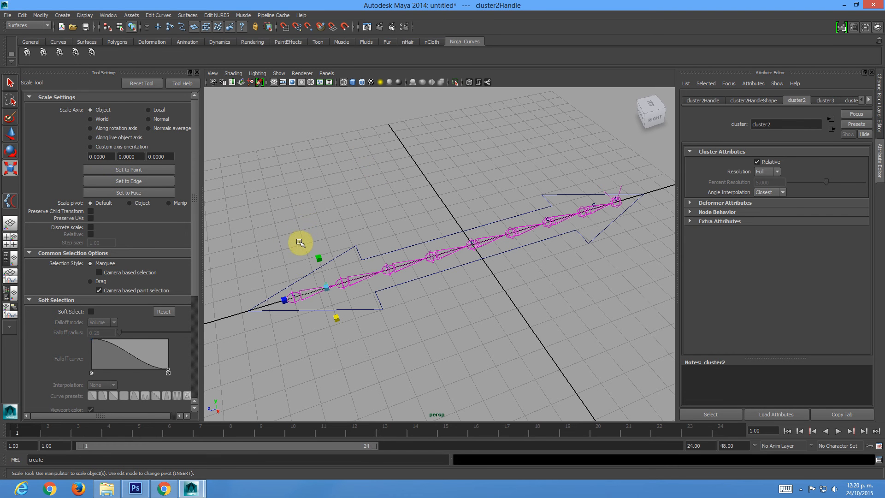
left_click(880, 135)
left_click(404, 312)
left_click_drag(382, 281, 361, 275, "alt")
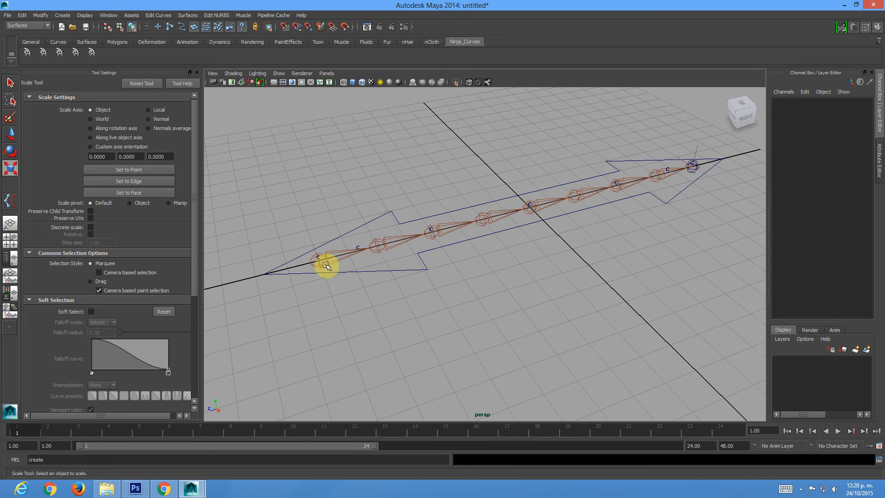
Open the shape attributes of the first cluster handle and set its origin Y to 1.
left_click(313, 254)
left_click_drag(367, 231, 403, 291, "alt")
middle_click_drag(403, 291, 610, 271, "alt")
right_click_drag(295, 249, 478, 325, "alt")
right_click_drag(372, 268, 265, 225, "alt")
middle_click_drag(559, 255, 441, 266, "alt")
right_click_drag(572, 290, 417, 206, "alt")
left_click_drag(613, 253, 316, 256, "alt")
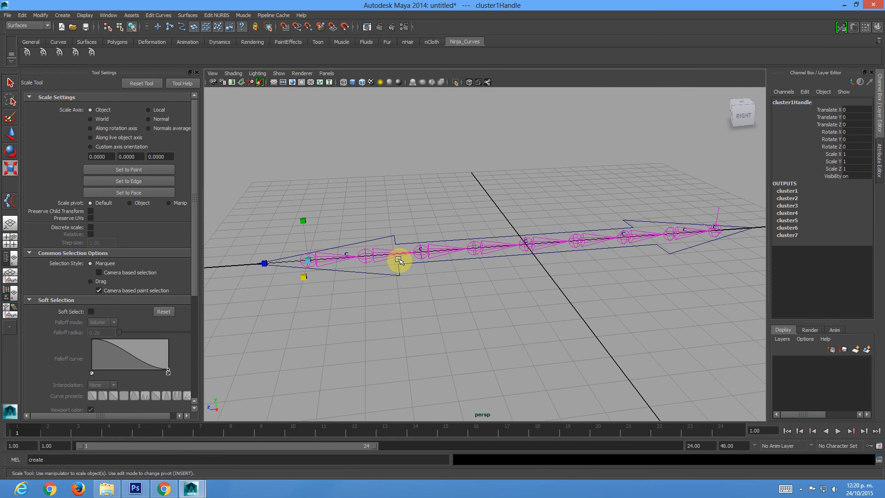
key("ctrl+a")
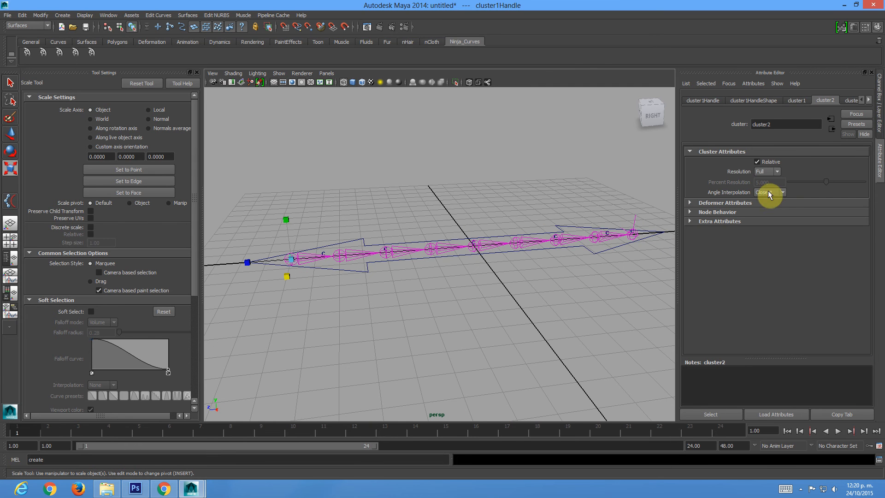
left_click(747, 101)
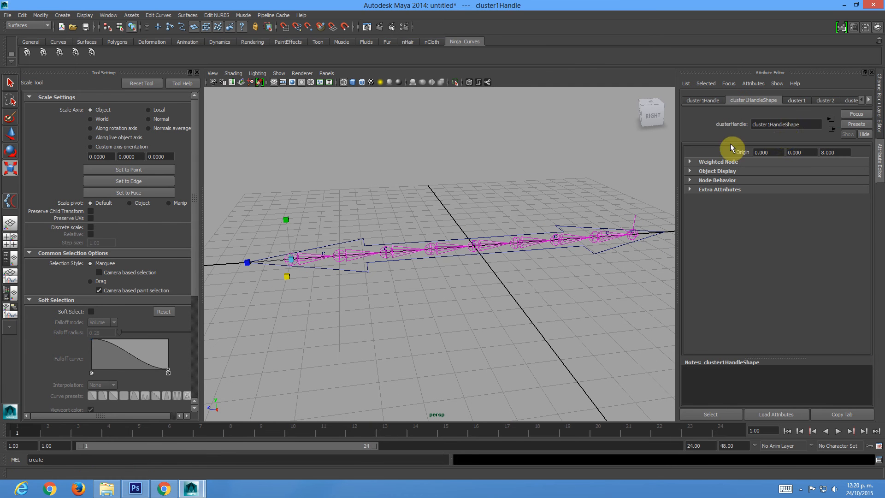
left_click(789, 152)
Set the shape origin Y of the third and second cluster handles to 1.
left_click_drag(312, 229, 440, 265)
left_click(812, 154)
left_click_drag(761, 156, 751, 155)
type("1")
key("Return")
left_click(323, 253)
left_click(802, 153)
left_click_drag(802, 153, 755, 153)
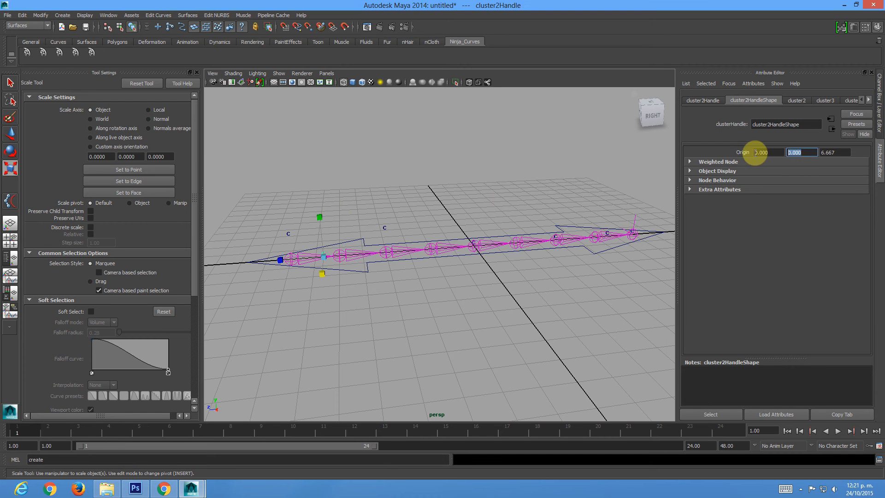
Set the shape origin Y of the fourth and fifth cluster handles to 1.
left_click(484, 261)
left_click_drag(814, 152, 749, 157)
type("1")
key("Return")
left_click(553, 239)
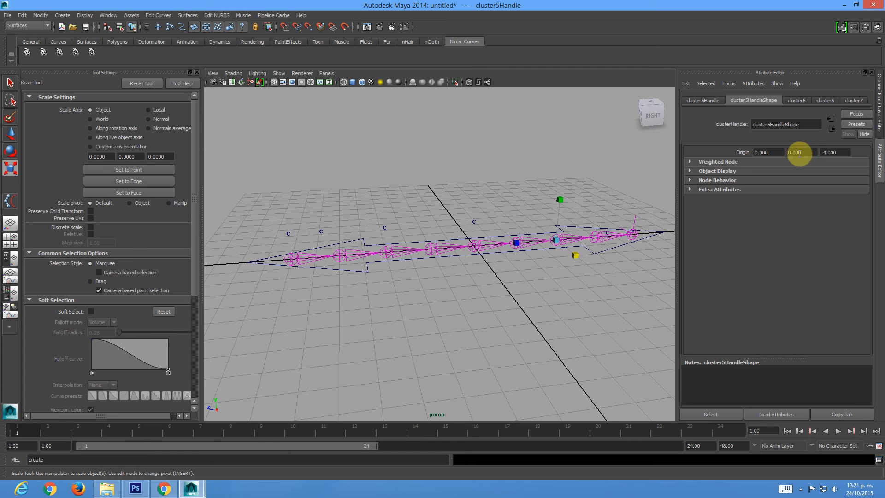
left_click_drag(802, 152, 748, 152)
type("1")
key("Return")
Set the shape origin Y of the sixth and seventh cluster handles to 1.
left_click(607, 234)
left_click_drag(811, 152, 756, 152)
type("1")
key("Return")
left_click_drag(619, 212, 655, 256)
left_click_drag(806, 152, 743, 152)
key("Return")
Select the third cluster handle with the Move tool to check where its manipulator sits, and clear the selection.
left_click(565, 293)
left_click_drag(444, 249, 458, 240, "alt")
left_click(377, 230)
left_click_drag(392, 244, 400, 244, "alt")
key("w")
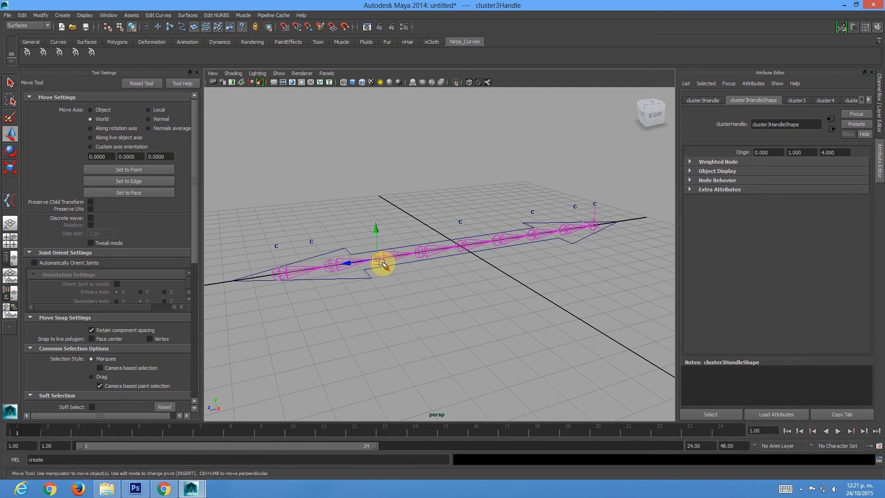
left_click(395, 312)
left_click_drag(442, 251, 412, 232, "alt")
left_click(375, 252)
key("ctrl+z")
left_click(426, 299)
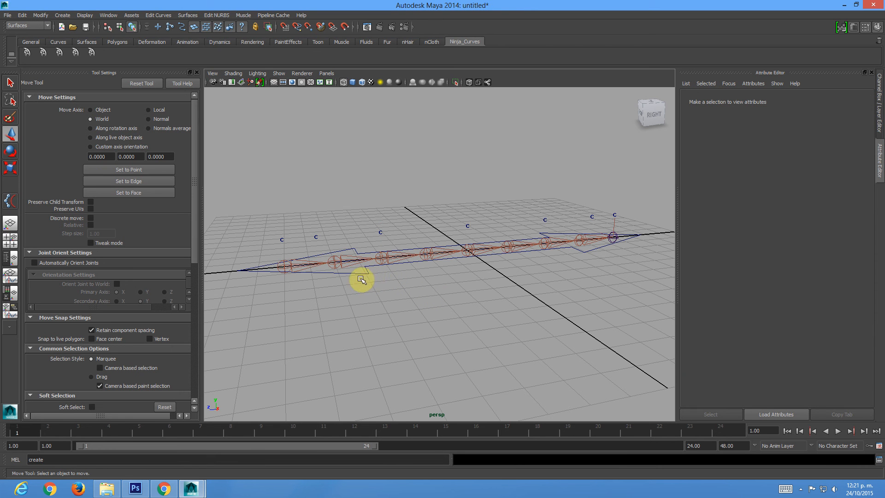
Try a 15-span preset control curve by creating it and placing it on the first cluster handle.
left_click(76, 53)
left_click_drag(365, 216, 449, 233, "alt")
key("r")
key("w")
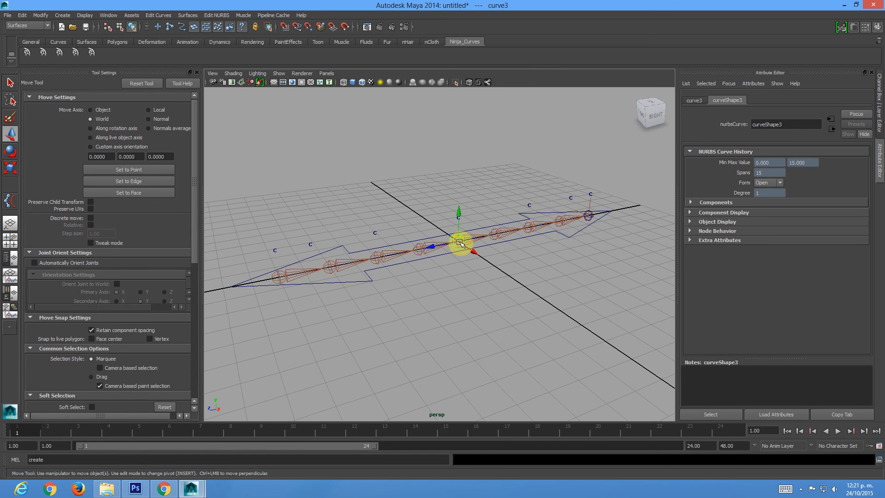
left_click(274, 249)
left_click_drag(368, 246, 315, 232, "alt")
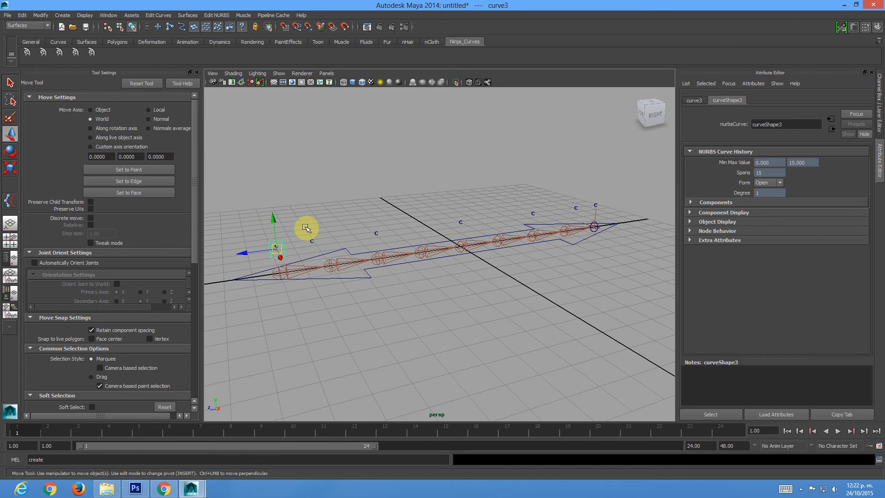
left_click(253, 197)
Use a teardrop-shaped control curve at the origin instead and set its Rotate X to -90.
left_click(473, 261)
key("e")
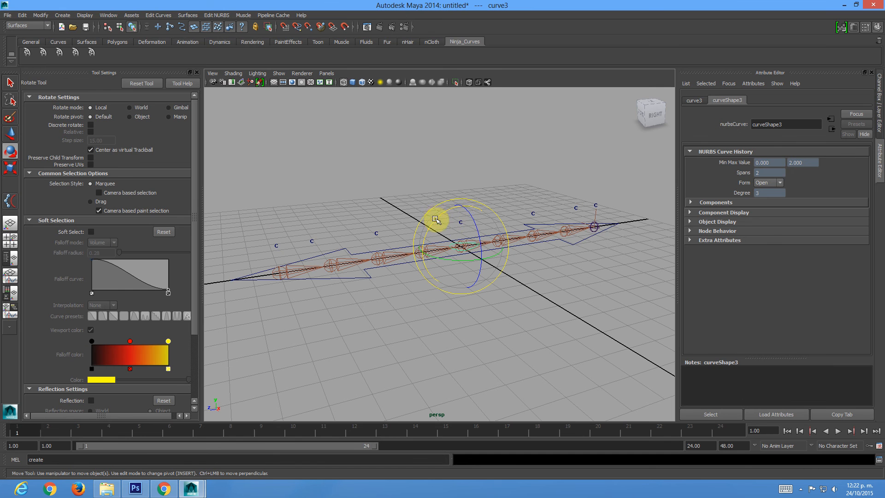
left_click(878, 122)
double_click(854, 132)
type("-90")
key("Return")
key("w")
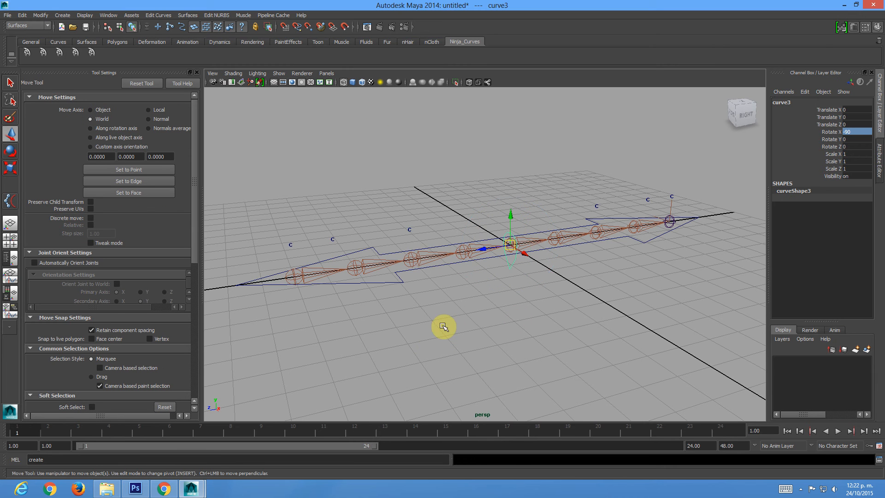
Move the teardrop control curve above the first joint at Translate Z 8 and scale it uniformly to about 0.565.
middle_click_drag(511, 247, 528, 241, "alt")
left_click_drag(529, 241, 317, 219)
left_click_drag(332, 273, 364, 270, "alt")
left_click_drag(321, 239, 313, 182)
key("r")
key("w")
Move the teardrop control curve's pivot to its lower tip.
key("Insert")
left_click_drag(315, 213, 321, 235)
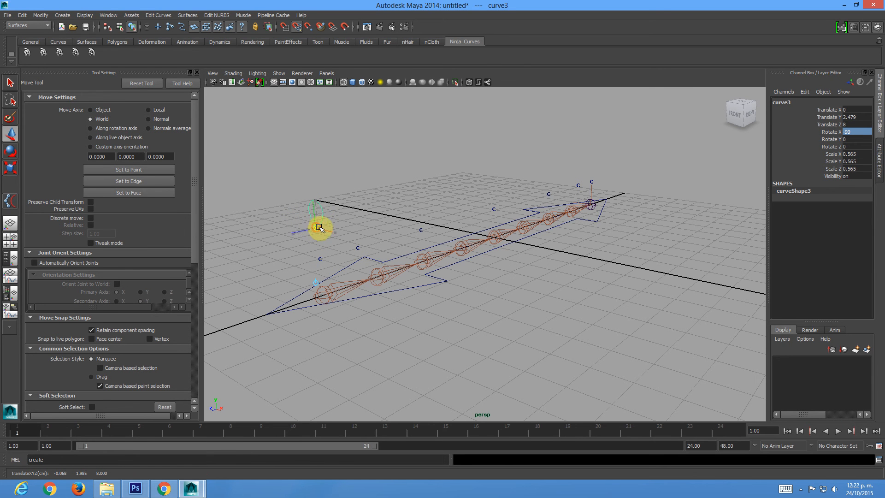
key("Insert")
key("f")
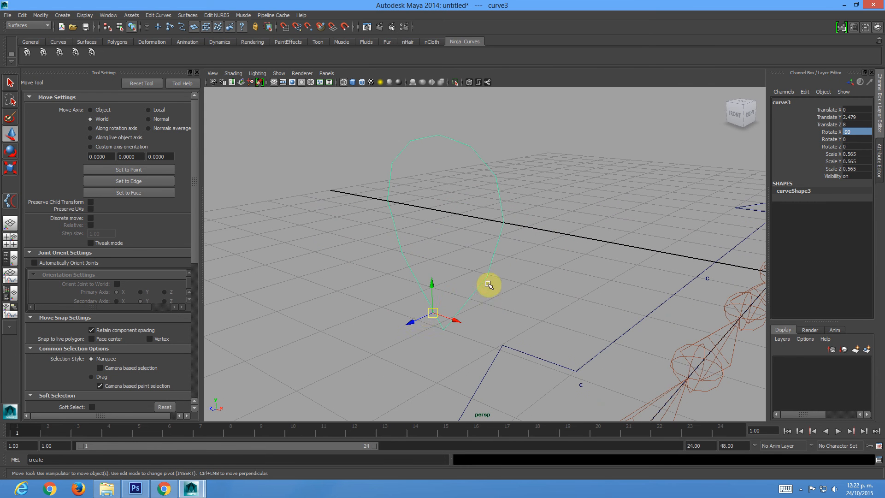
key("Insert")
left_click_drag(433, 315, 438, 372)
key("Insert")
Snap the teardrop control curve onto the first cluster handle and scale it uniformly to about 0.421.
left_click_drag(533, 340, 493, 248, "alt")
key("v")
key("r")
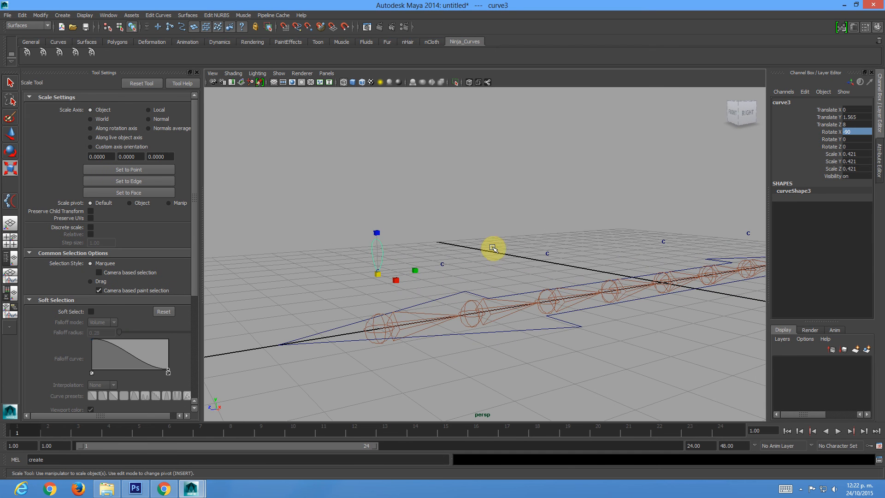
Duplicate the teardrop control curve four times, snapping one copy onto each of the second to fifth cluster handles, ending at Translate Z -4.
key("ctrl+d")
key("w")
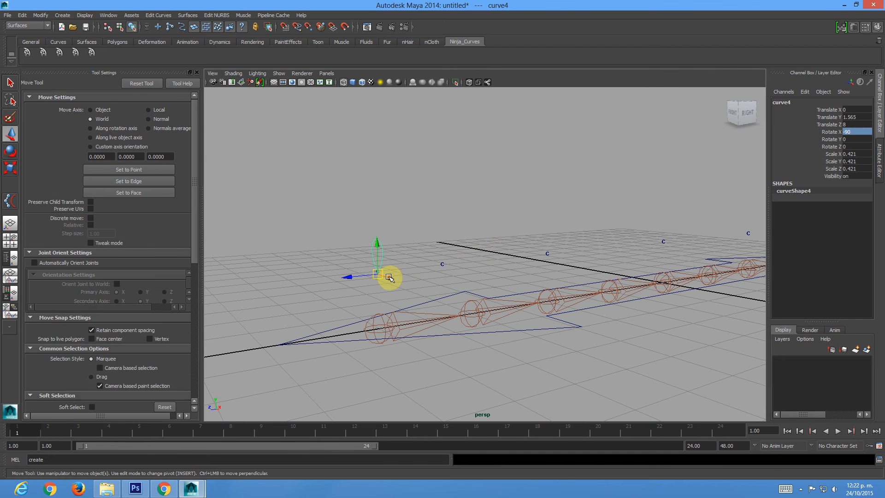
middle_click_drag(418, 269, 758, 227)
key("ctrl+d")
key("ctrl+d")
key("ctrl+d")
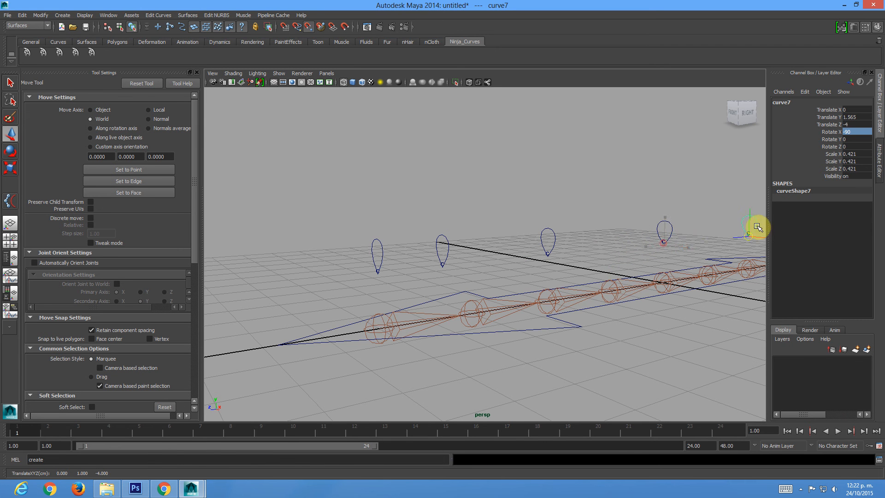
Duplicate the teardrop control curve twice more and snap the copies onto the sixth cluster handle at Translate Z -6.667 and the last one.
left_click_drag(697, 251, 585, 253, "alt")
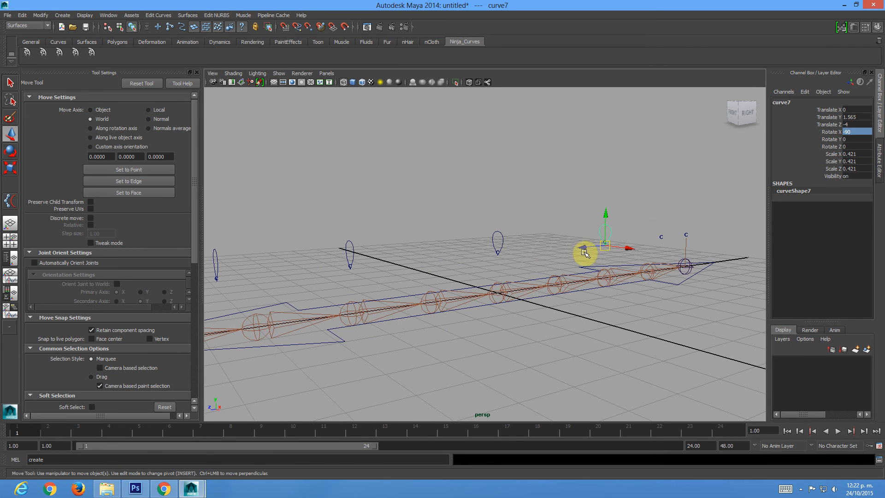
middle_click_drag(586, 255, 659, 242)
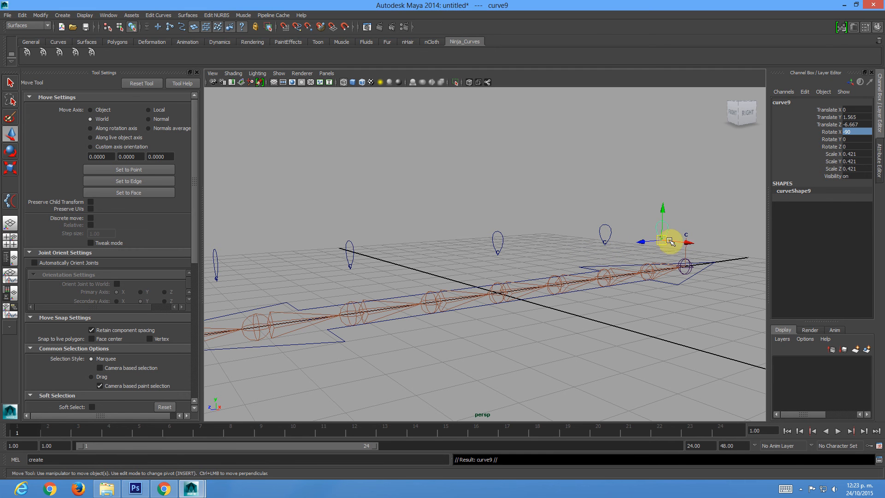
key("shift+d")
middle_click_drag(507, 246, 520, 237, "alt")
left_click(677, 218)
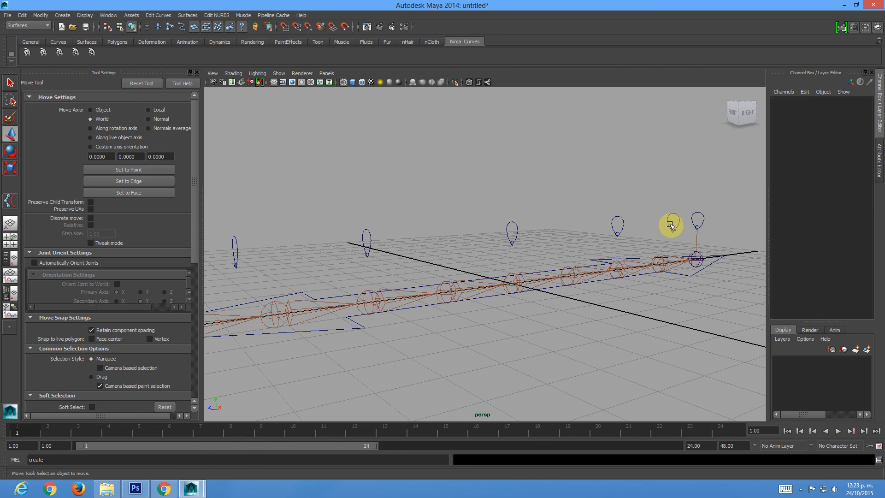
right_click_drag(671, 217, 506, 252, "alt")
left_click_drag(506, 253, 399, 263, "alt")
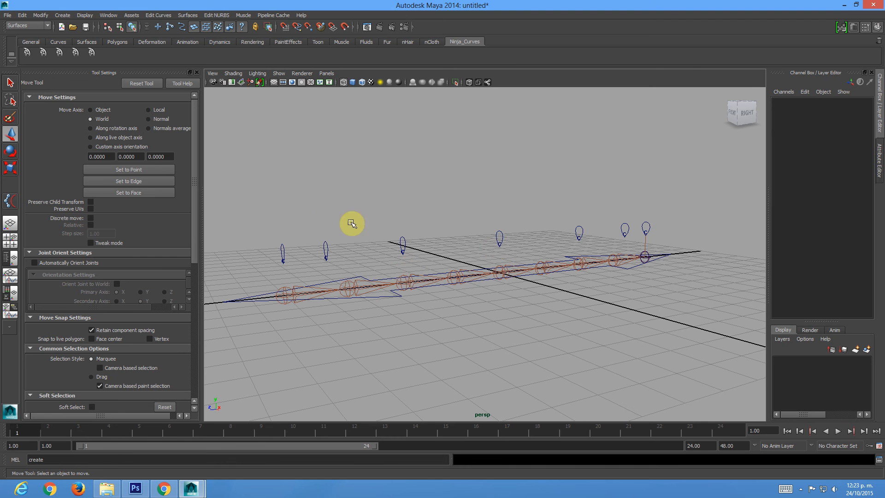
Freeze the transformations of all seven teardrop control curves and the large double-arrow curve around the joint chain.
left_click(657, 242)
left_click_drag(563, 253, 637, 223, "alt")
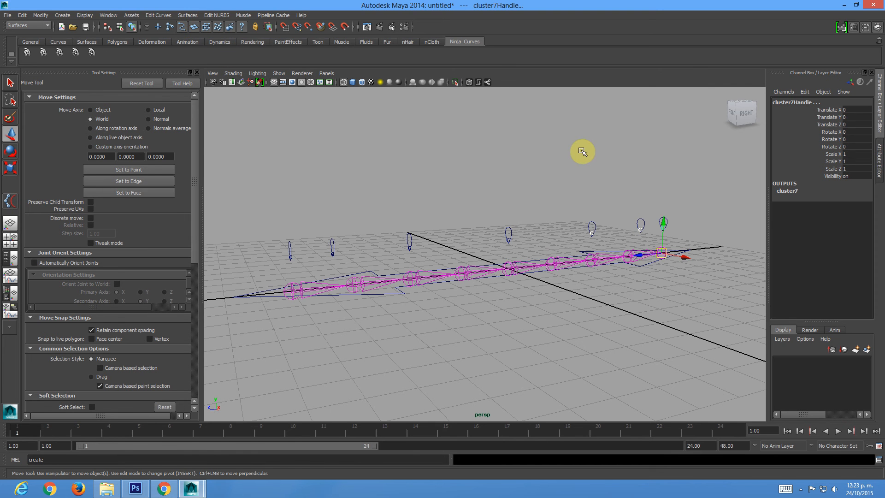
left_click_drag(678, 201, 629, 221)
left_click_drag(599, 213, 586, 221, "shift")
left_click_drag(520, 220, 512, 229, "shift")
left_click_drag(412, 229, 406, 235, "shift")
left_click_drag(337, 231, 280, 246, "shift")
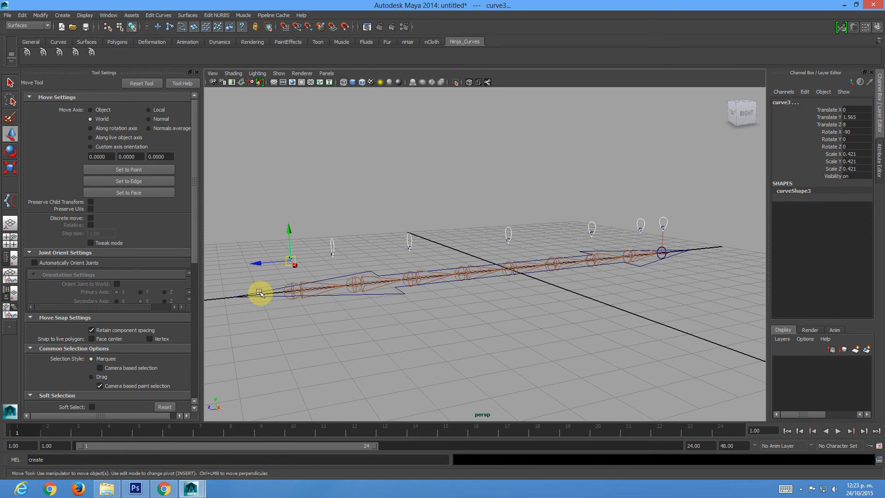
left_click(263, 291, "shift")
left_click_drag(427, 271, 409, 280, "alt")
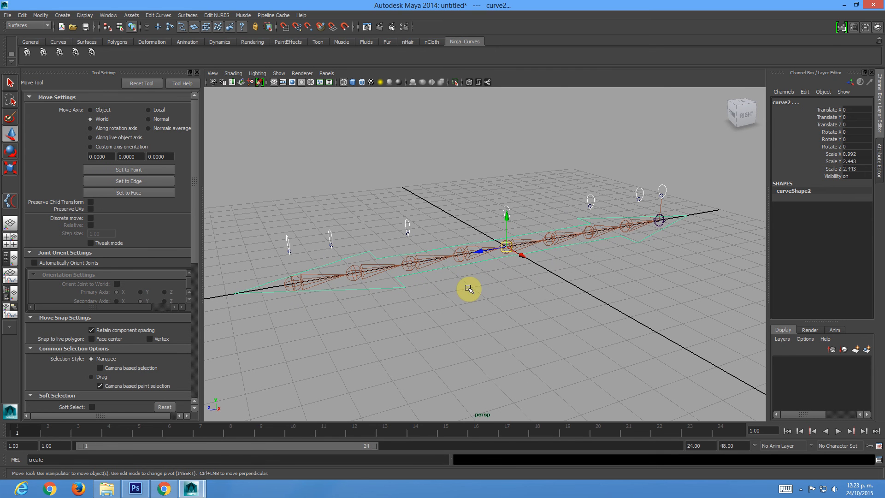
left_click(22, 16)
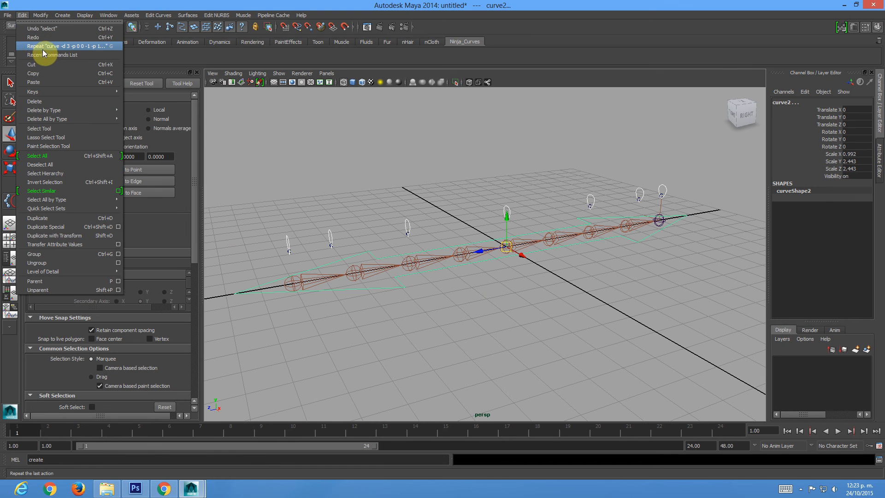
left_click(41, 15)
left_click(60, 46)
Delete the history of the selected control curves and clear the selection.
left_click(23, 15)
mouse_move(45, 111)
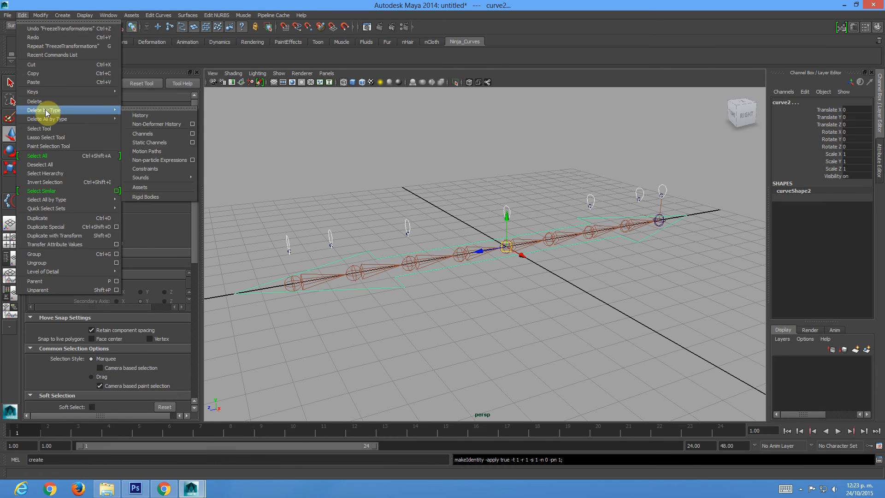
left_click(155, 117)
left_click(482, 341)
left_click_drag(480, 336, 438, 309, "alt")
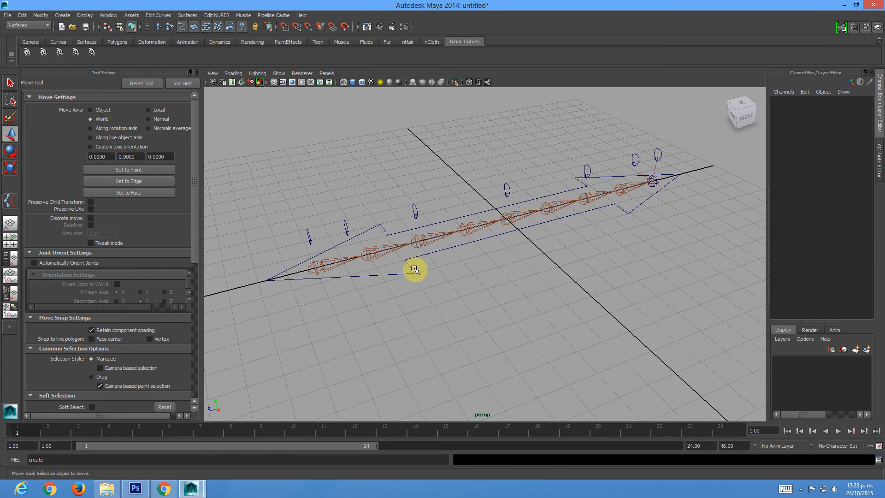
Try moving the first cluster handle away from the chain to test its deformation, undoing each move.
left_click(408, 265)
left_click_drag(476, 287, 478, 283, "alt")
left_click(383, 293)
middle_click_drag(364, 204, 477, 199, "alt")
right_click_drag(364, 175, 474, 288, "alt")
left_click_drag(315, 219, 358, 226, "alt")
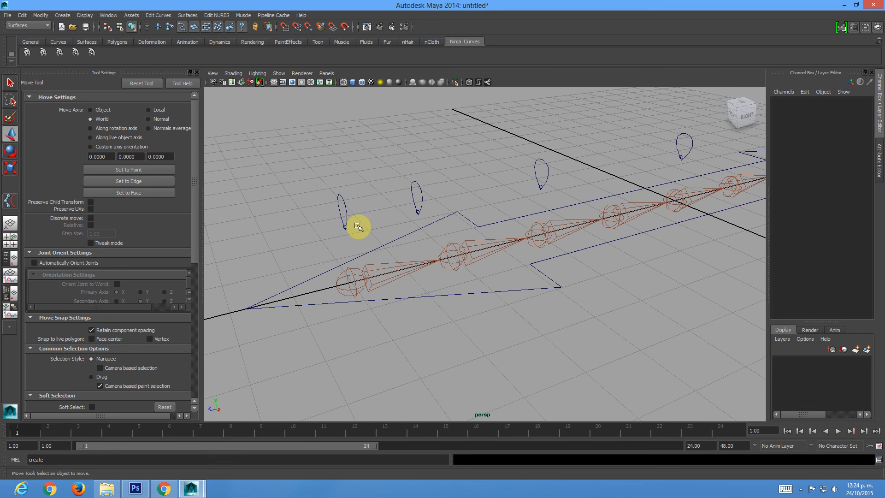
left_click(182, 25)
left_click_drag(324, 201, 348, 237)
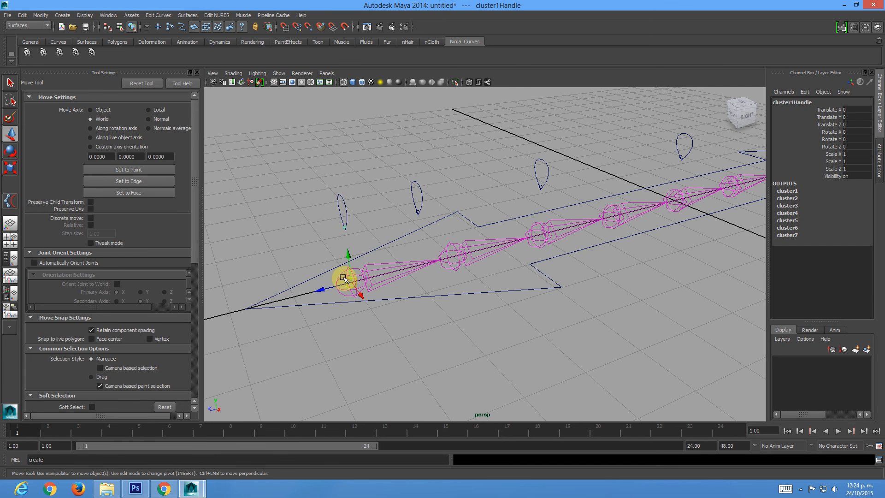
left_click_drag(351, 282, 383, 178)
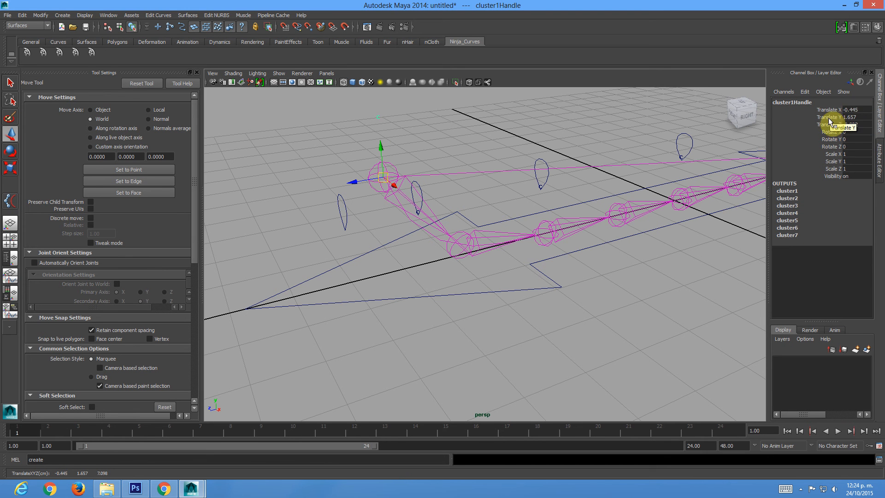
key("ctrl+z")
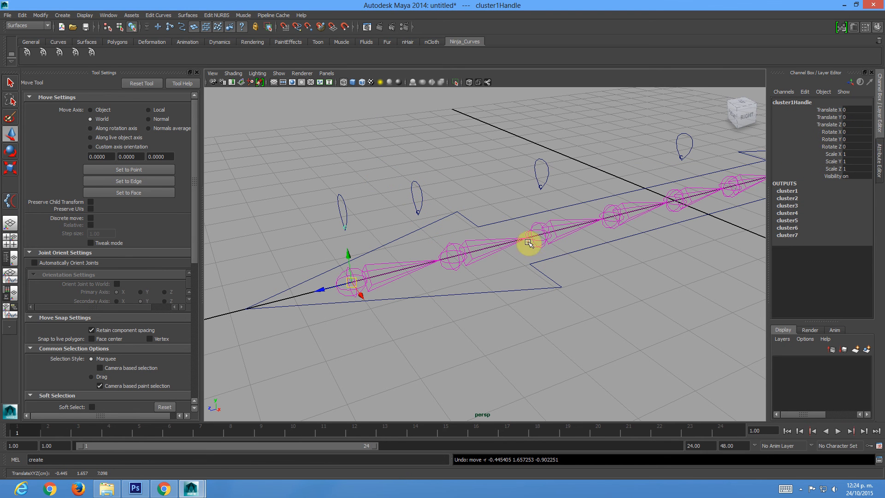
left_click_drag(353, 282, 385, 217)
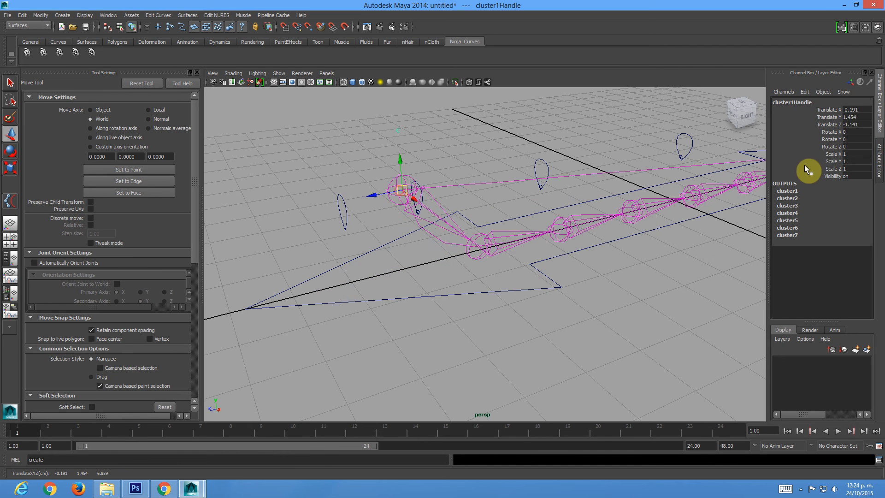
key("ctrl+z")
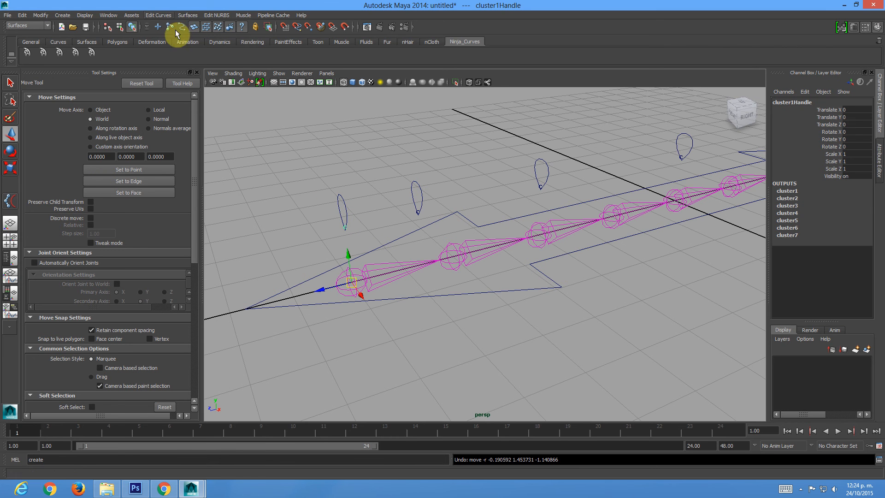
Try linking the first cluster handle to the first teardrop control curve and moving the curve, undoing the whole attempt.
left_click(340, 209)
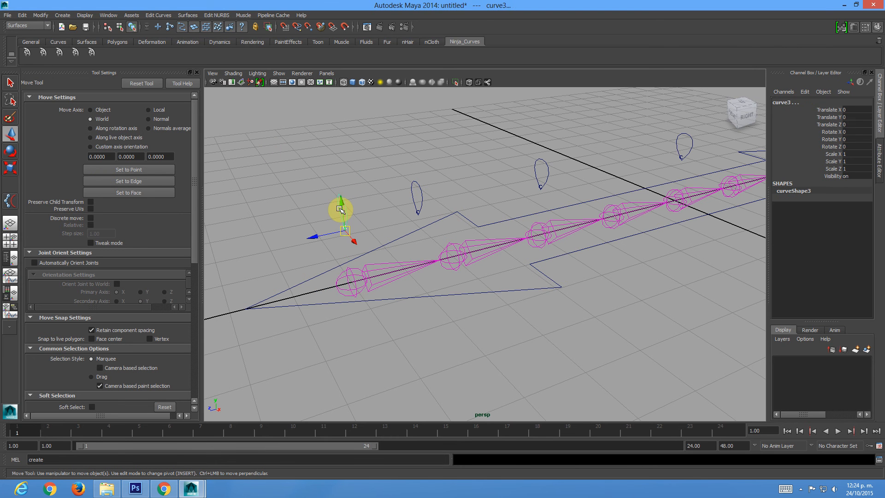
key("ctrl+g")
left_click_drag(355, 192, 326, 170)
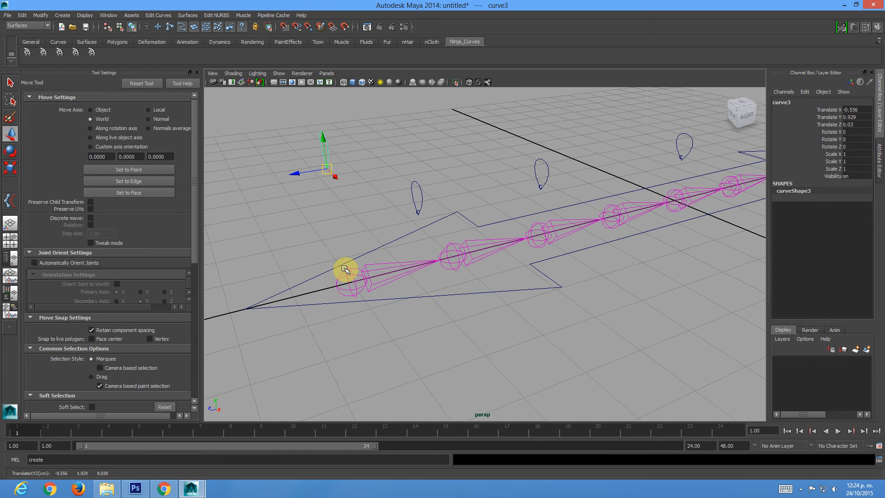
key("ctrl+z")
key("ctrl+z")
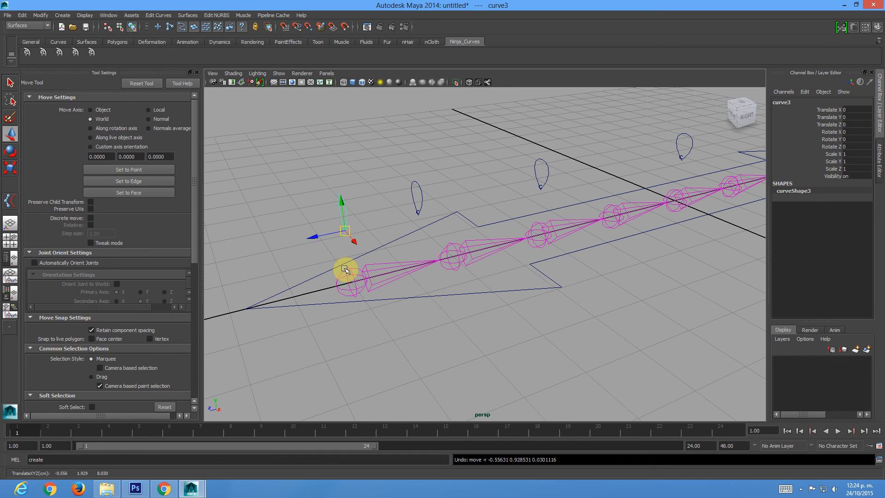
key("ctrl+z")
key("ctrl+z")
key("ctrl+z")
key("ctrl+z")
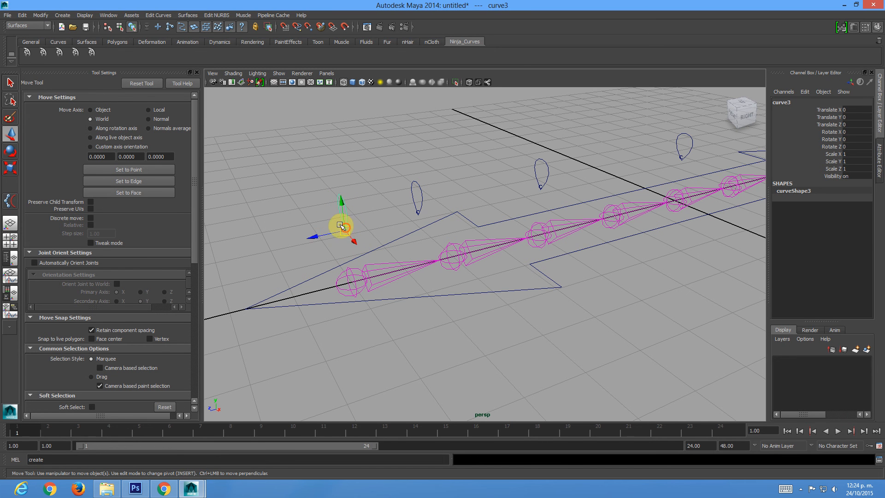
key("ctrl+z")
left_click_drag(353, 211, 318, 200)
left_click_drag(345, 231, 323, 208)
key("ctrl+z")
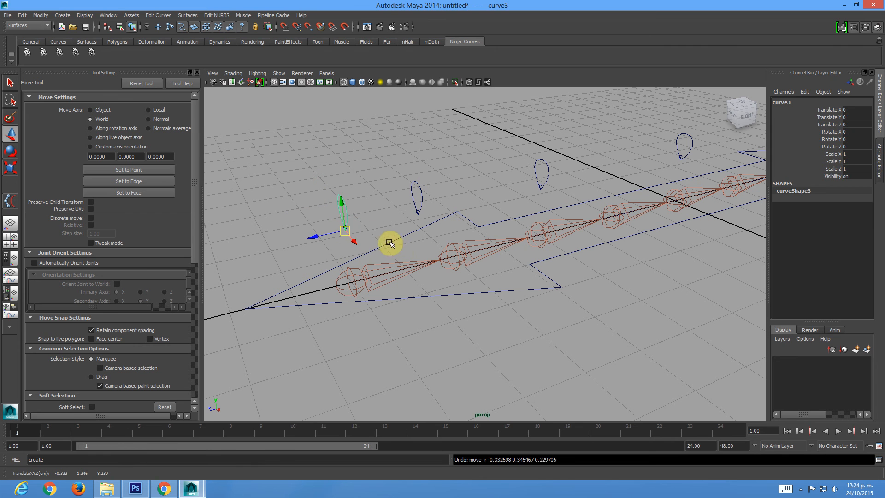
left_click(377, 215)
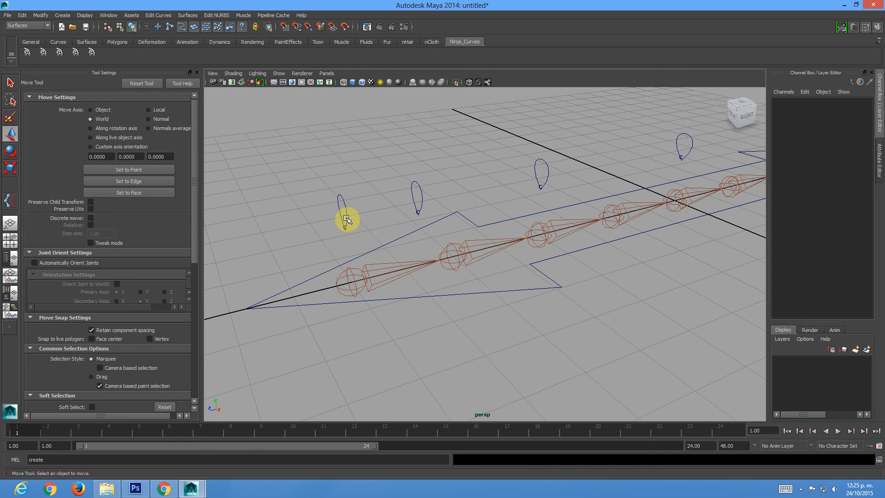
Close the tool settings and show the Outliner beside the perspective view.
left_click(11, 258)
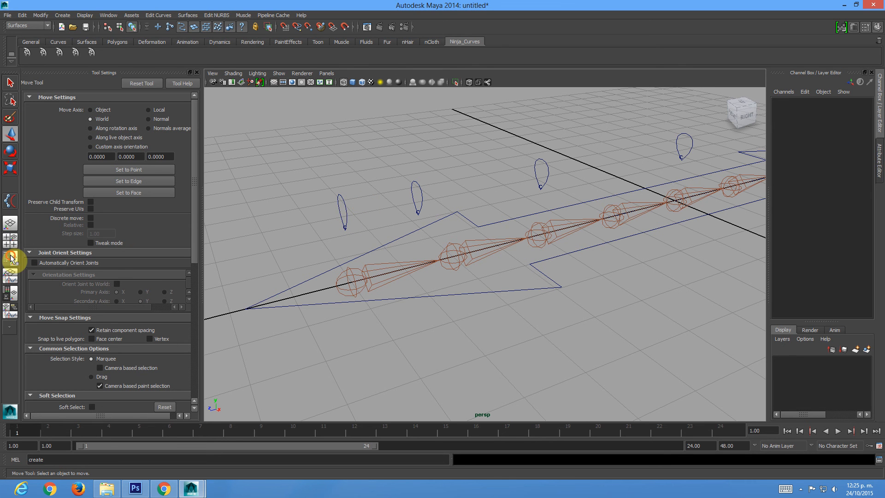
left_click(190, 72)
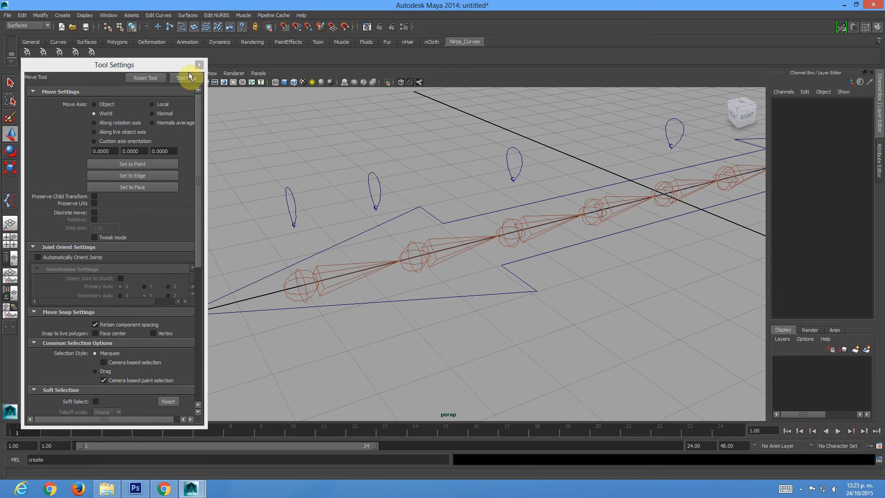
left_click(200, 65)
left_click(11, 254)
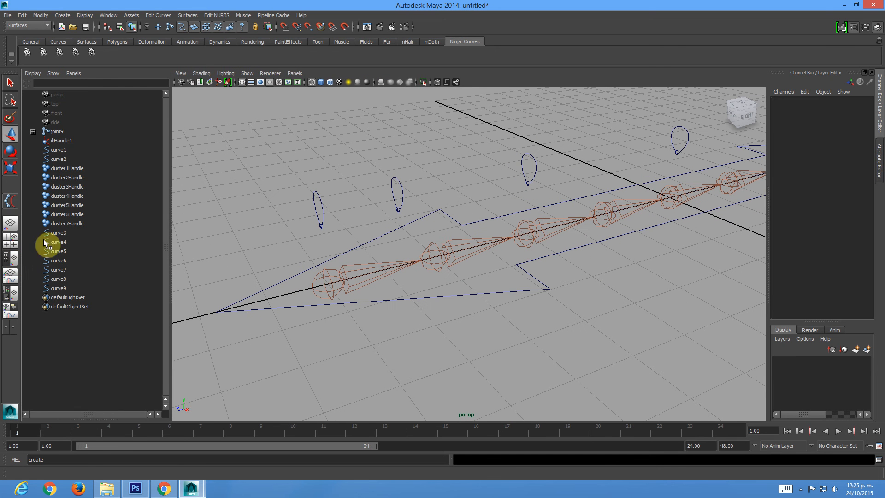
Parent-constrain cluster1Handle to curve3 with Maintain offset on and all translate and rotate axes constrained.
left_click(320, 211)
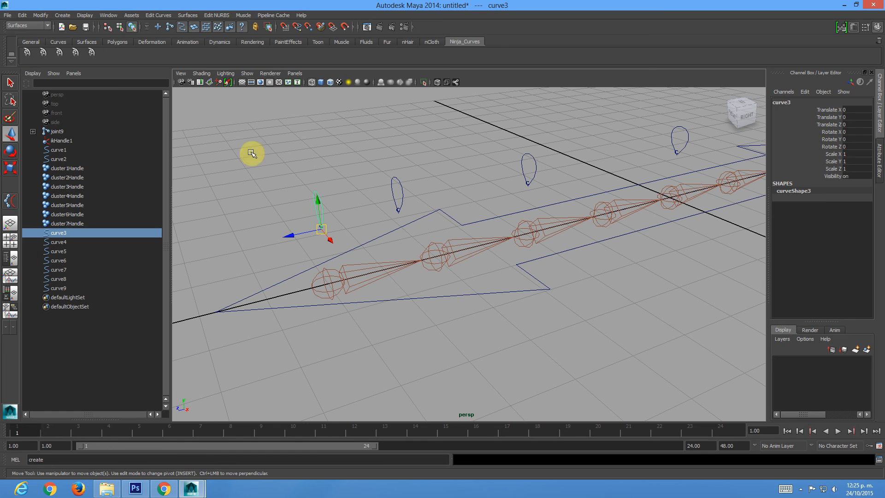
left_click(183, 29)
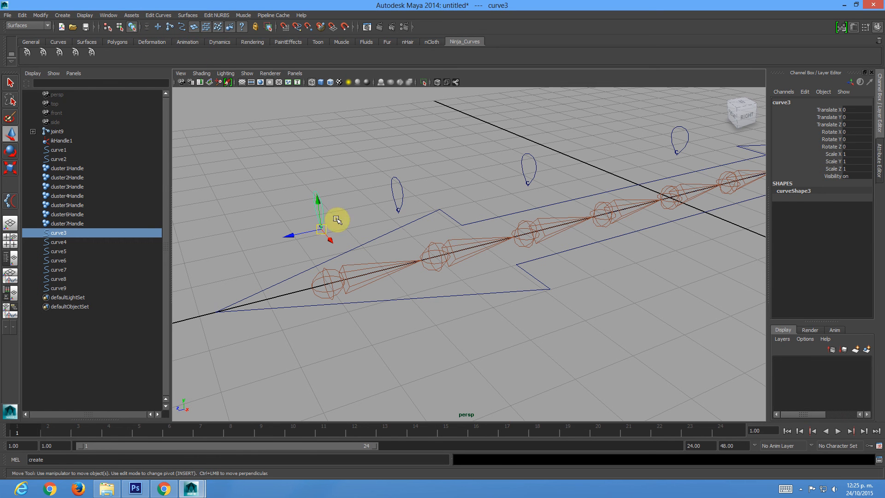
left_click(315, 232, "shift")
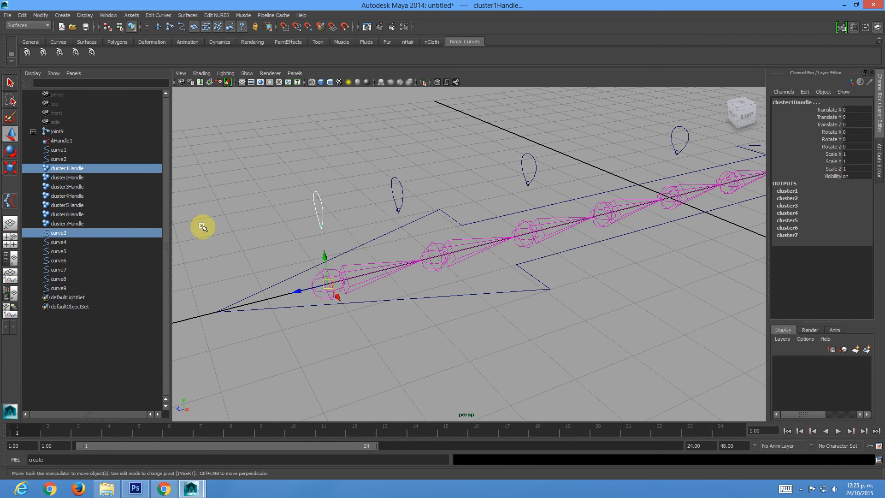
left_click(72, 232)
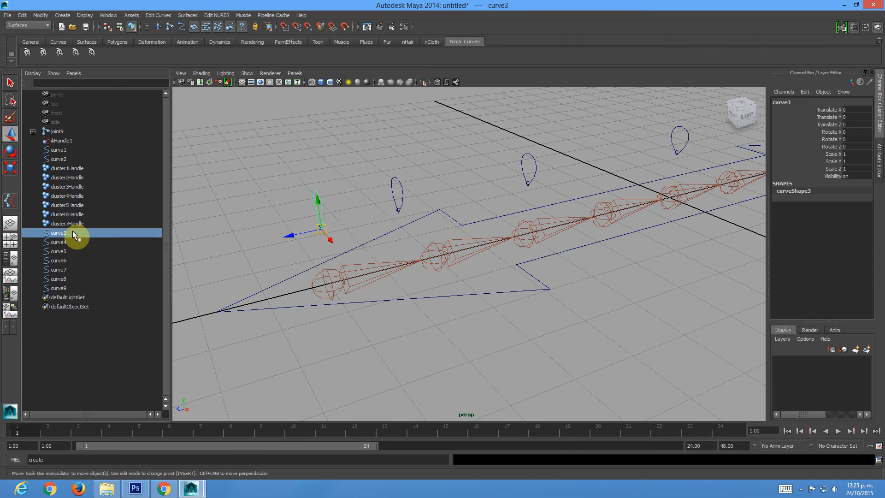
left_click(79, 168, "ctrl")
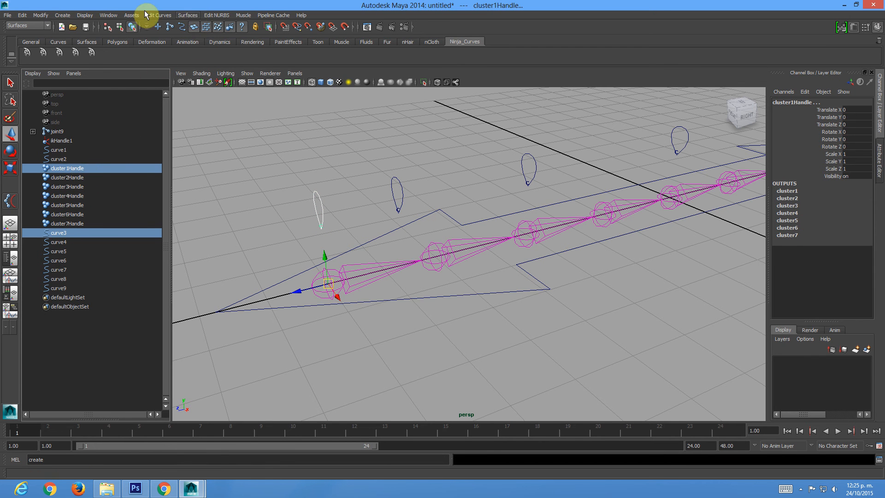
left_click(28, 25)
left_click(23, 33)
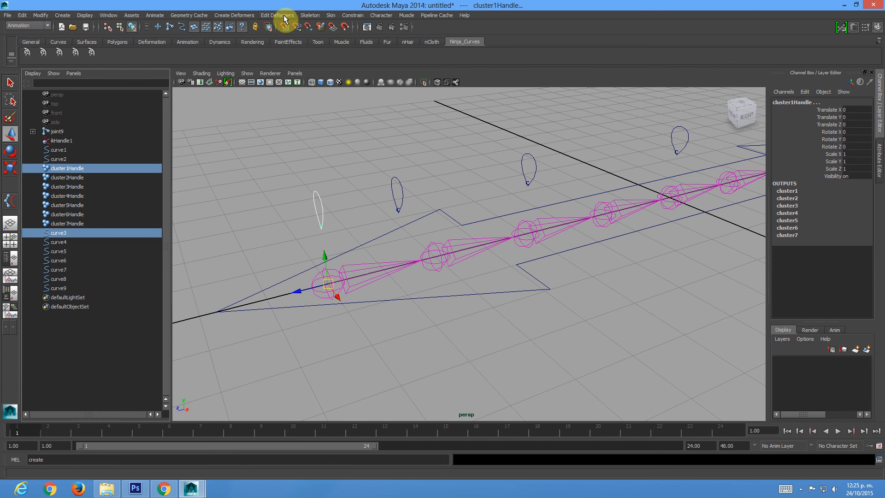
left_click(349, 16)
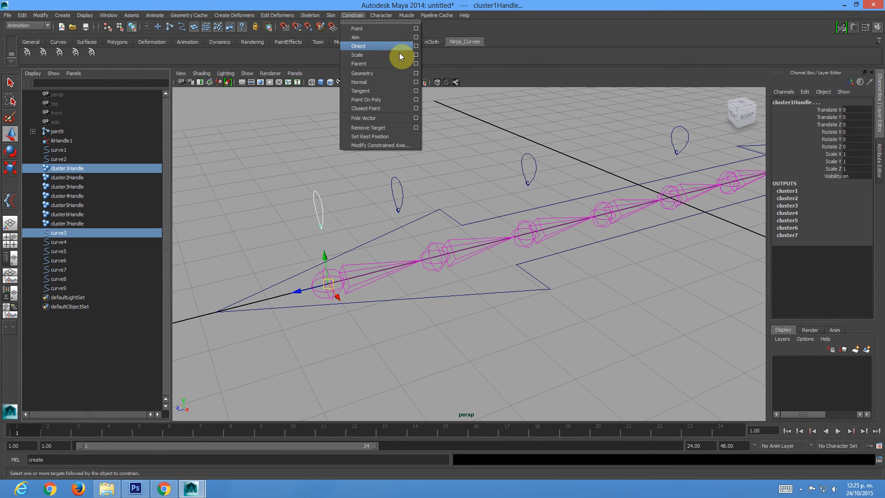
left_click(415, 63)
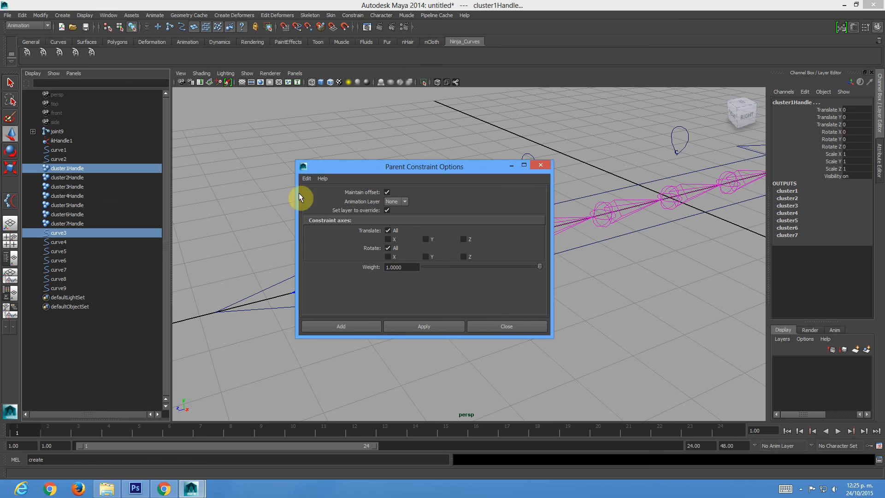
left_click(305, 179)
left_click(316, 197)
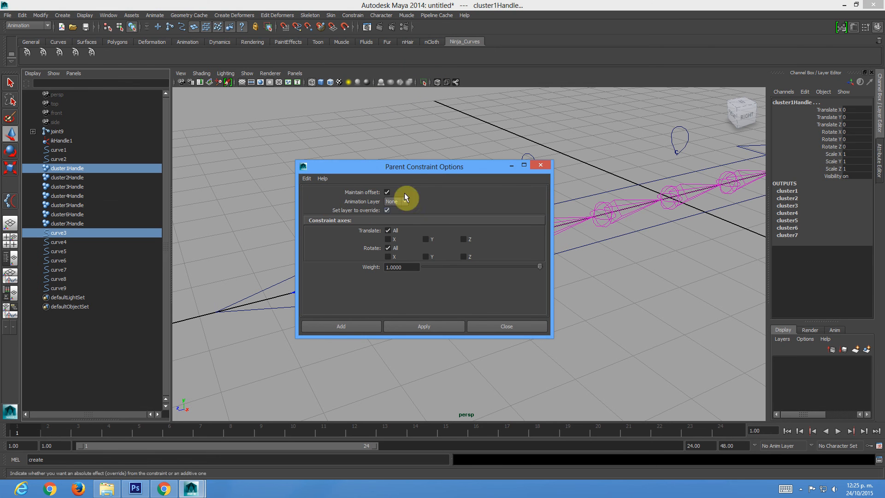
left_click(364, 327)
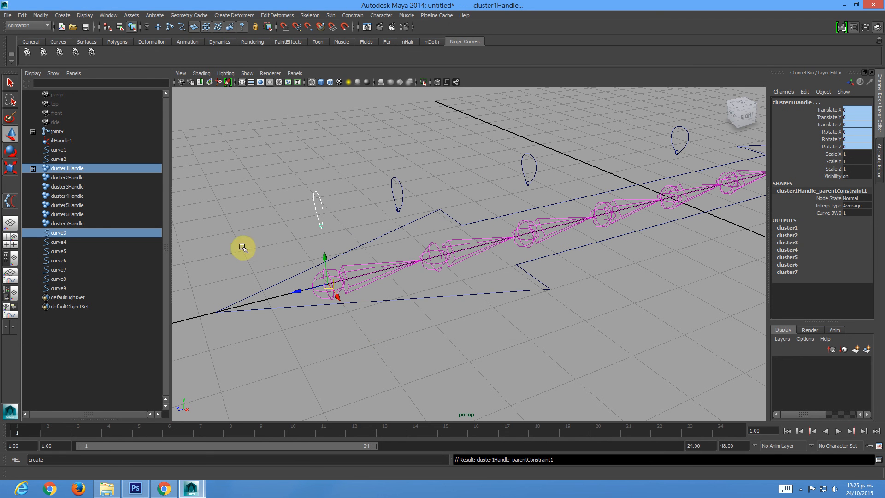
Repeat the parent constraint to drive cluster2Handle from curve4 and cluster3Handle from curve5.
left_click(67, 241)
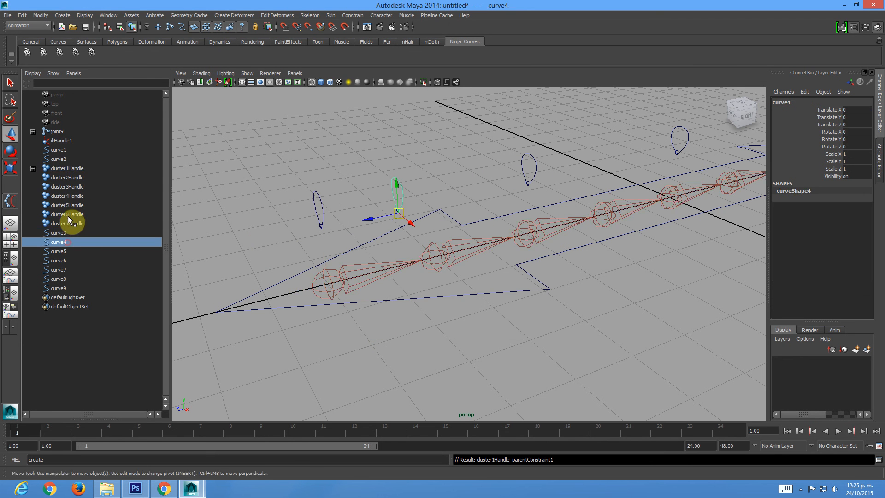
left_click(80, 177, "ctrl")
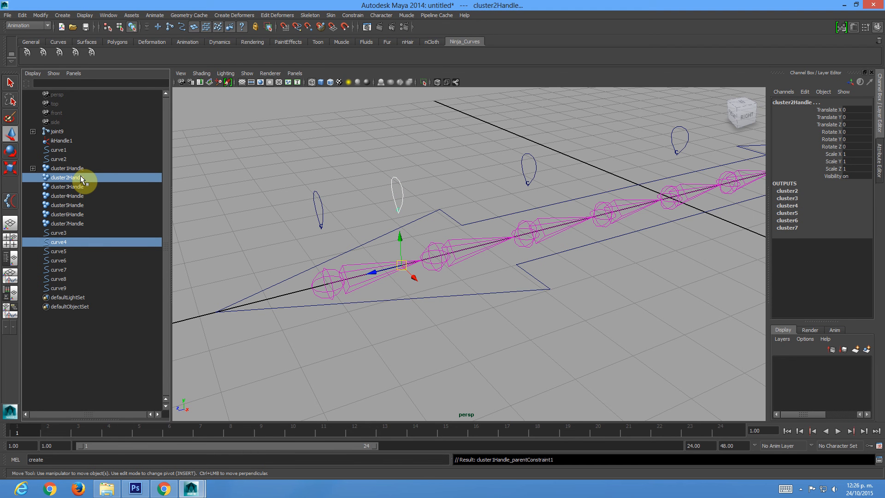
key("g")
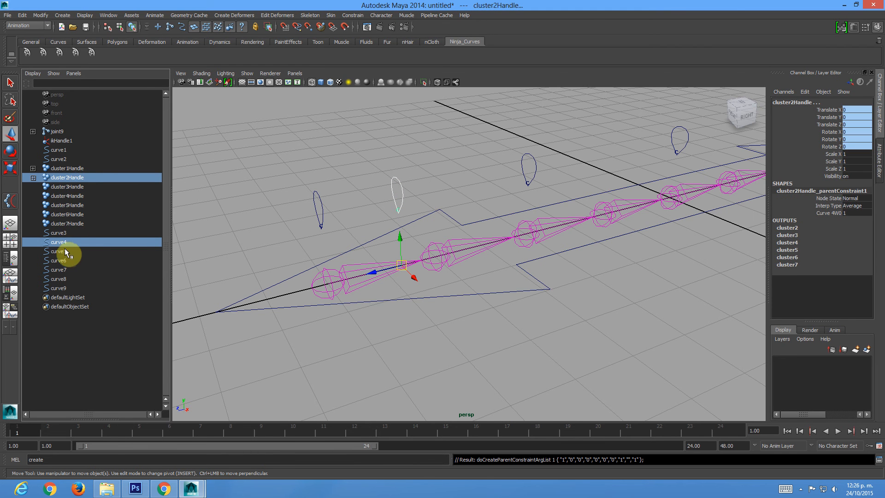
left_click(65, 251)
left_click(71, 186, "ctrl")
key("g")
Parent-constrain cluster4Handle to curve6 and cluster5Handle to curve7 with the same options.
left_click(68, 260)
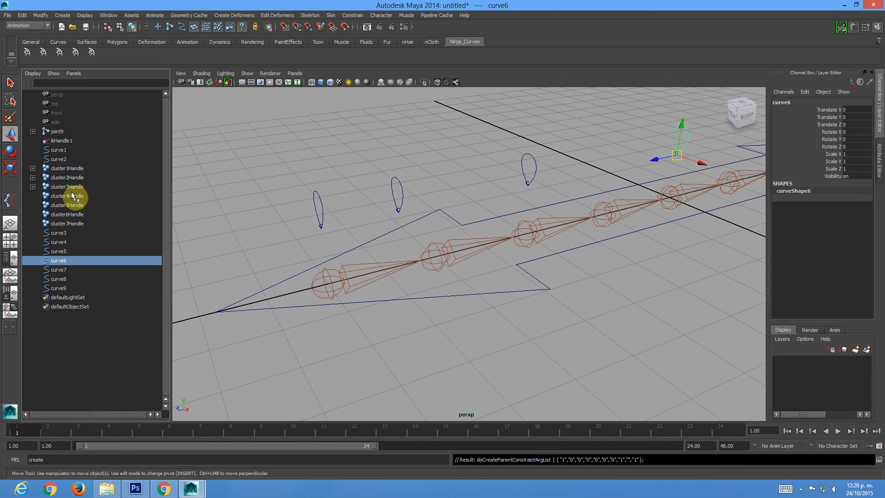
left_click(73, 195, "ctrl")
key("g")
left_click(63, 269)
left_click(70, 205, "ctrl")
left_click_drag(480, 255, 335, 213, "alt")
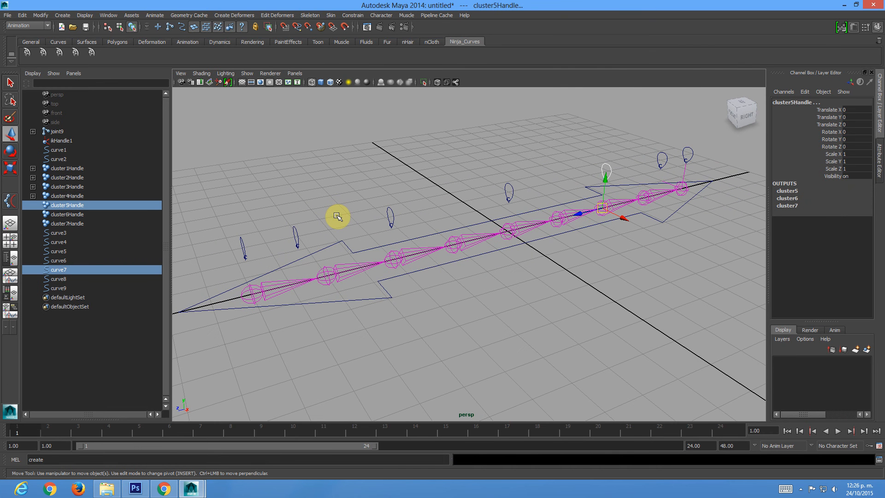
key("g")
left_click(67, 278)
left_click(76, 215)
key("super")
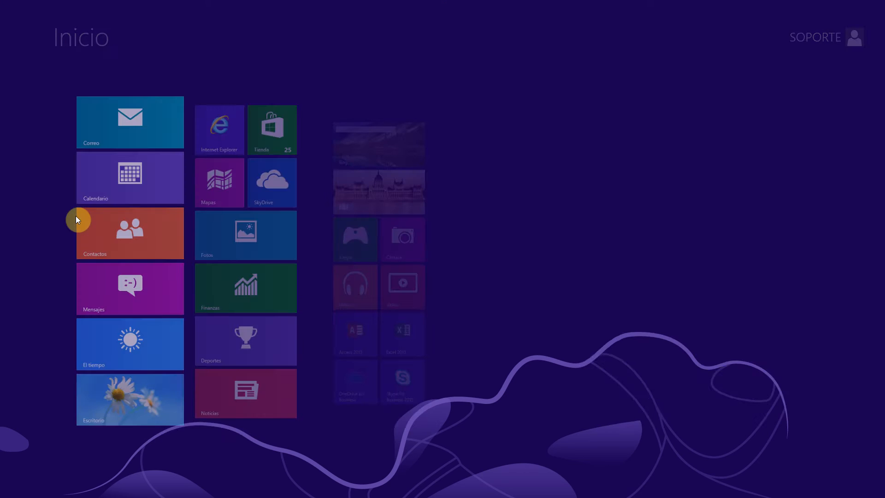
key("super")
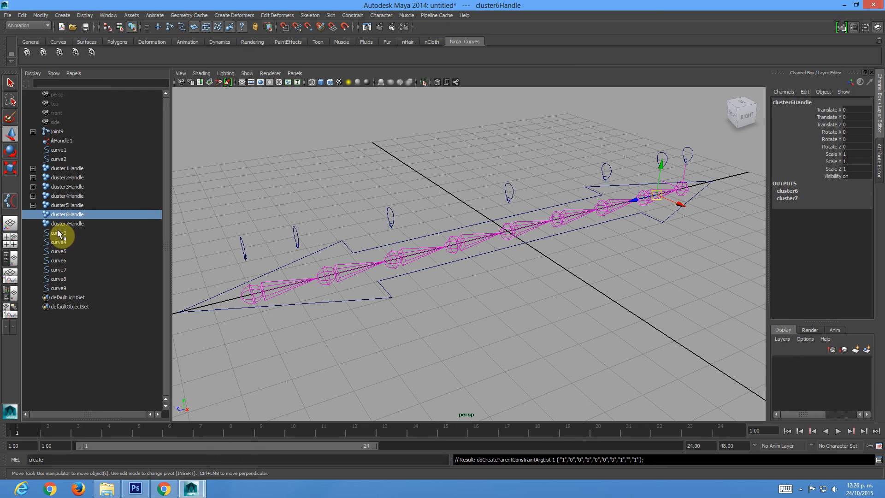
left_click(57, 260)
left_click(59, 269)
Parent-constrain cluster6Handle to curve8 and cluster7Handle to curve9, repeating the last constraint.
left_click(62, 279)
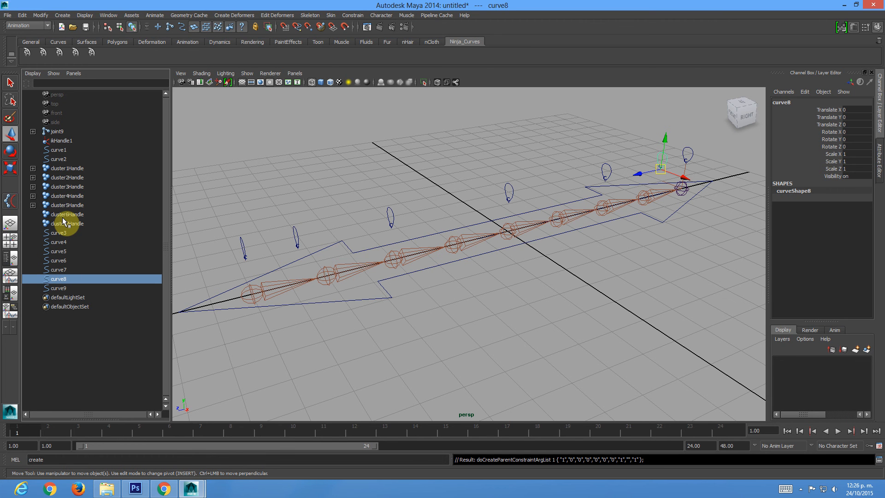
left_click(65, 214, "ctrl")
key("g")
left_click(57, 288)
left_click(67, 224, "ctrl")
key("g")
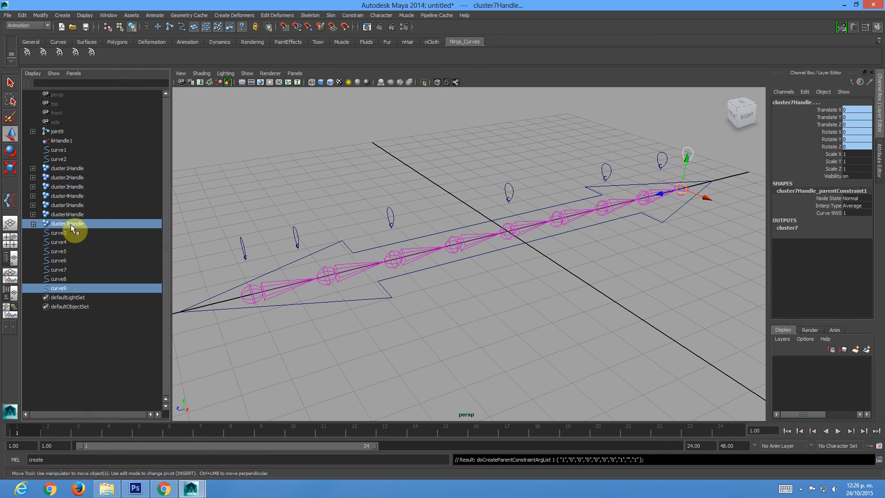
Try moving the curve6 and curve5 controls away from the chain to test the rig, undo both moves and clear the selection.
left_click(247, 244)
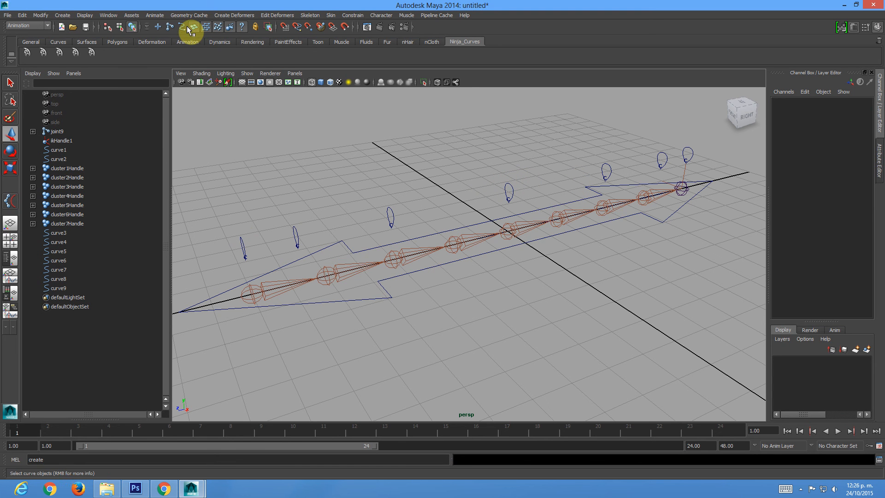
left_click(509, 193)
left_click_drag(509, 202, 407, 186)
left_click(391, 220)
left_click_drag(391, 220, 570, 331)
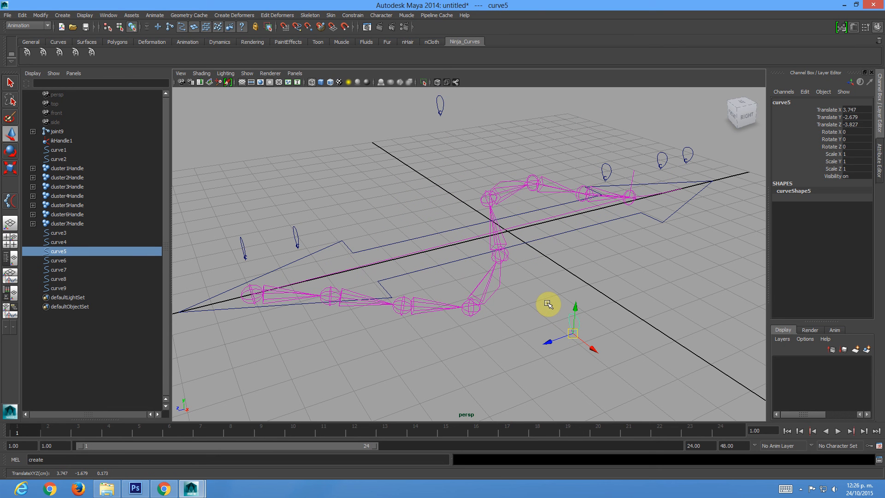
key("ctrl+z")
key("ctrl+z")
key("ctrl+z")
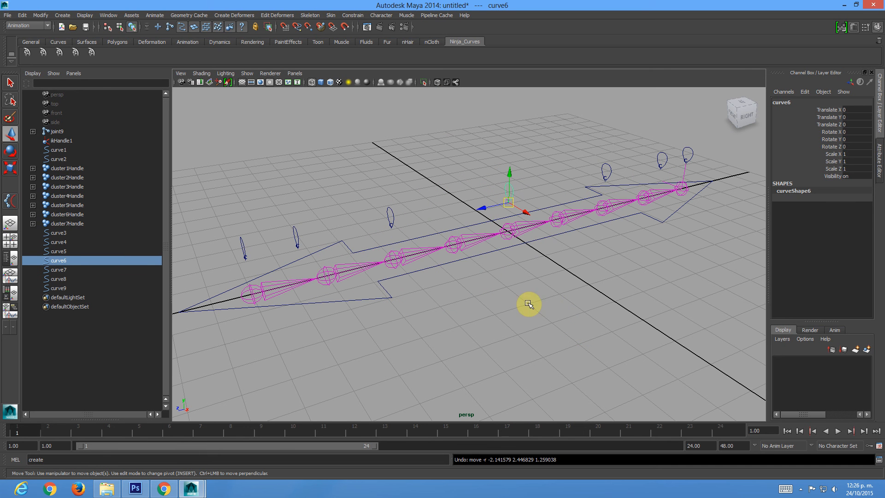
left_click(504, 335)
Delete the long two-headed arrow curve surrounding the joint chain.
scroll(476, 286, "down", 4)
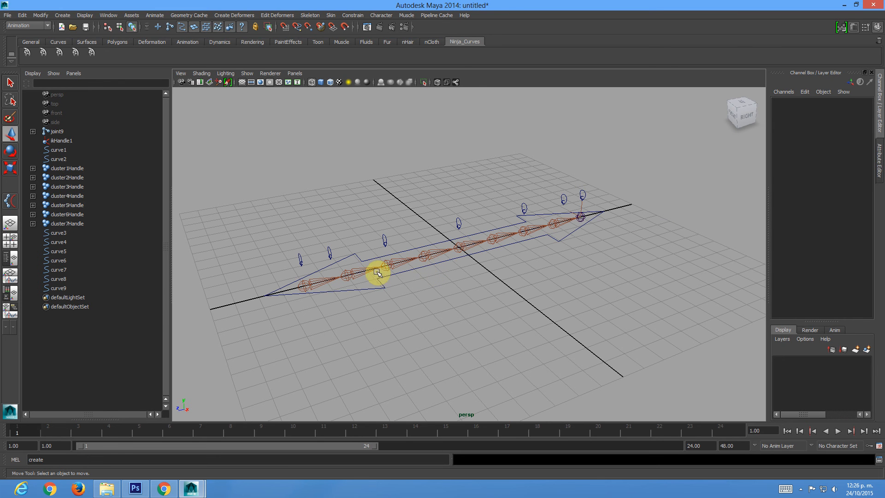
left_click_drag(371, 275, 404, 239, "alt")
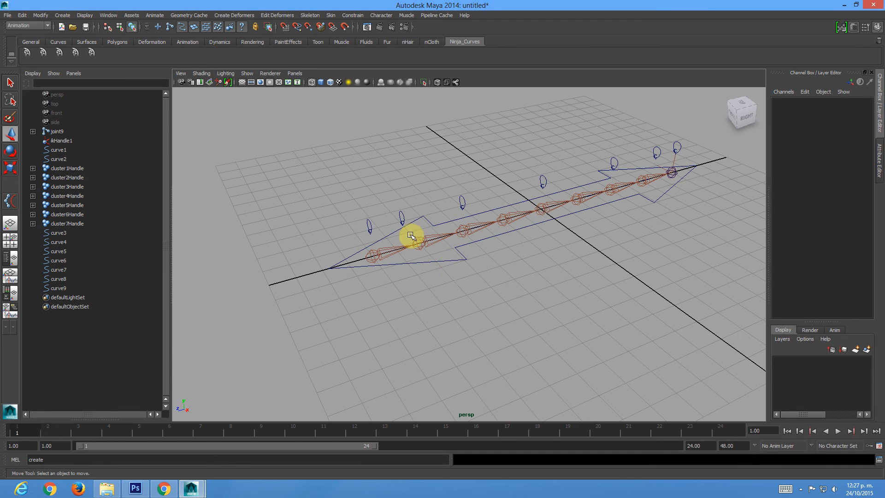
left_click(472, 260)
key("Delete")
left_click(29, 55)
left_click_drag(539, 247, 543, 248, "alt")
key("Delete")
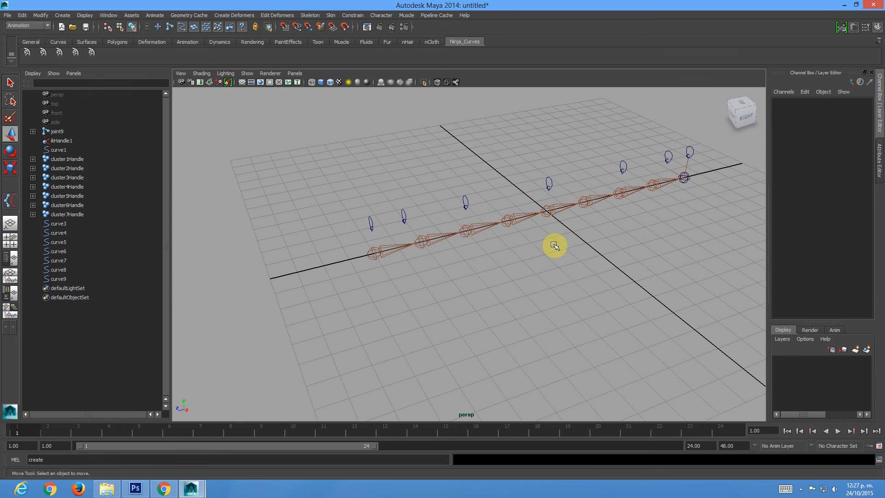
Create a four-way arrow curve at the origin and scale the vertices of its two arrowheads along the chain outward past the chain ends.
left_click(44, 52)
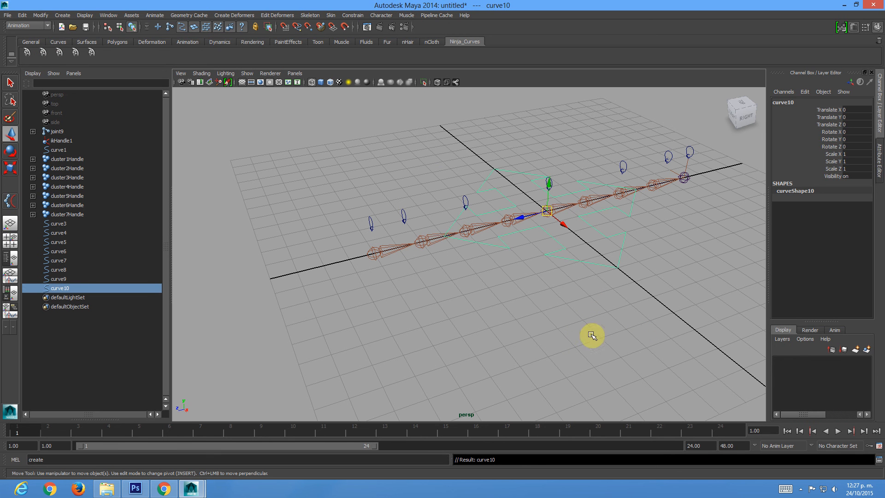
right_click_drag(591, 300, 543, 295)
left_click_drag(524, 264, 462, 198, "alt")
right_click_drag(709, 259, 576, 237, "alt")
key("r")
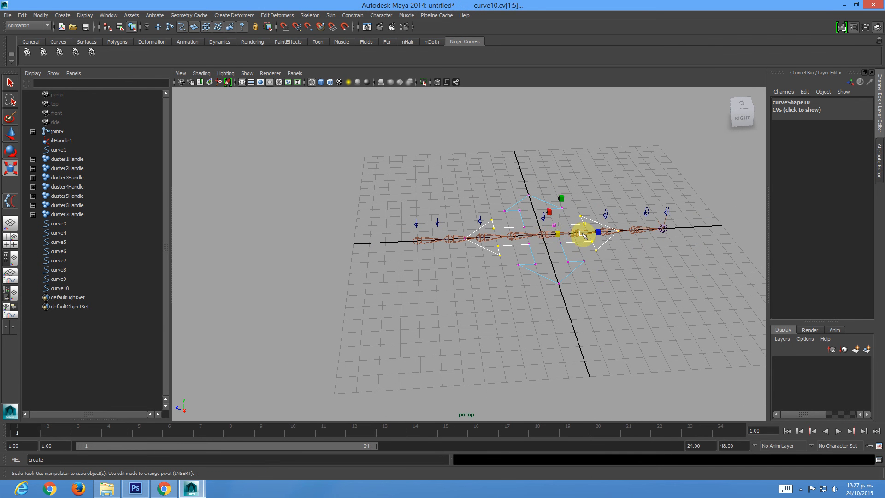
left_click_drag(596, 229, 621, 229)
Scale the vertices of the two sideways arrowheads in toward the chain and return to selecting the whole curve.
left_click_drag(588, 300, 505, 251)
left_click_drag(493, 177, 575, 219)
left_click_drag(551, 260, 548, 253)
left_click(504, 298)
right_click_drag(458, 217, 570, 306, "alt")
left_click_drag(517, 256, 576, 228, "alt")
middle_click_drag(547, 243, 497, 314, "alt")
right_click_drag(419, 266, 419, 310, "alt")
left_click(398, 315)
left_click_drag(433, 317, 389, 296, "alt")
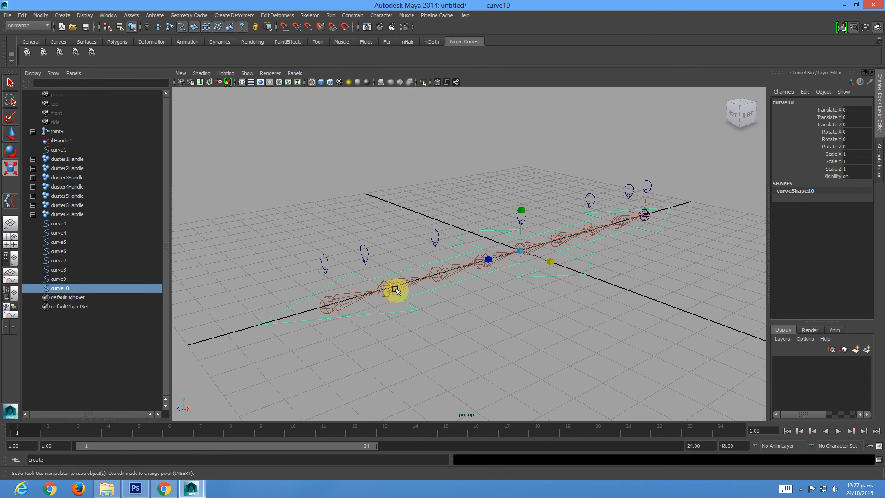
Make joints selectable in the viewport again and select the root joint joint9 with the Move tool.
left_click(326, 308)
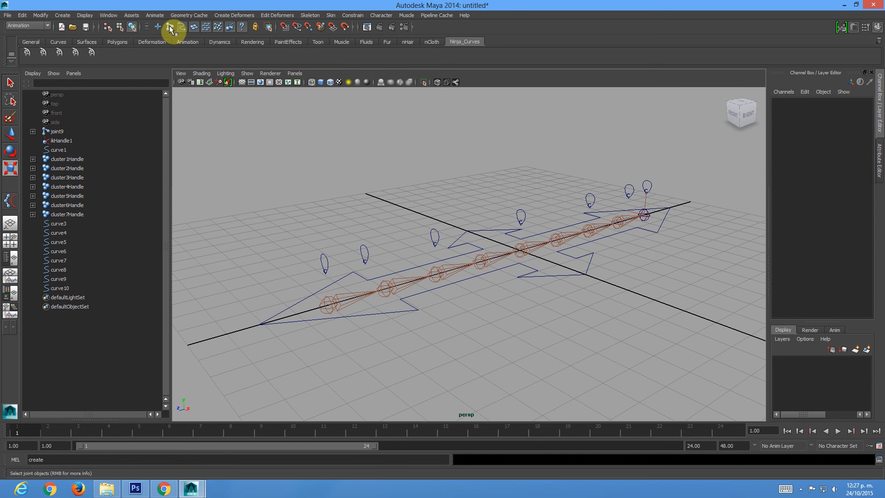
right_click_drag(456, 295, 402, 239, "alt")
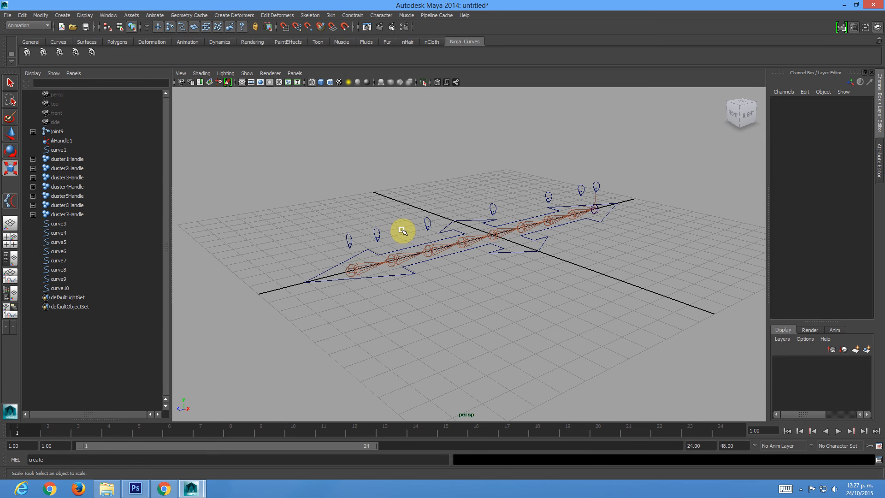
left_click_drag(409, 229, 374, 268, "alt")
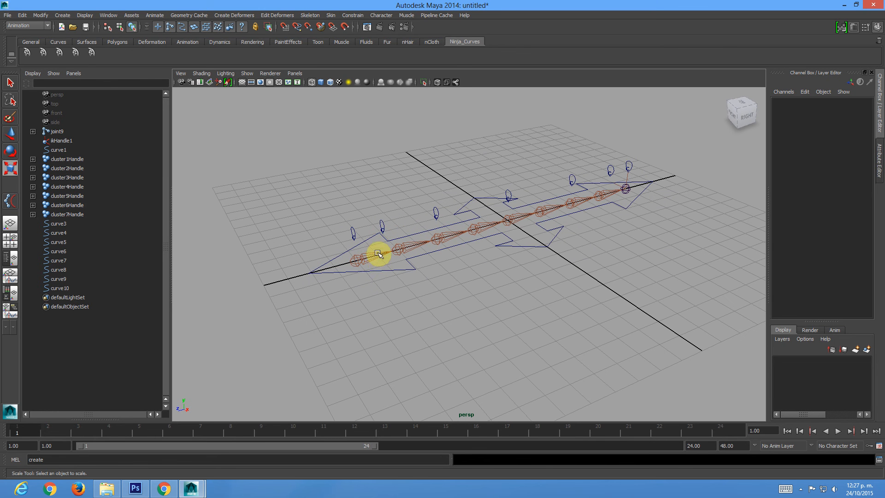
left_click(363, 257)
key("w")
left_click(358, 262)
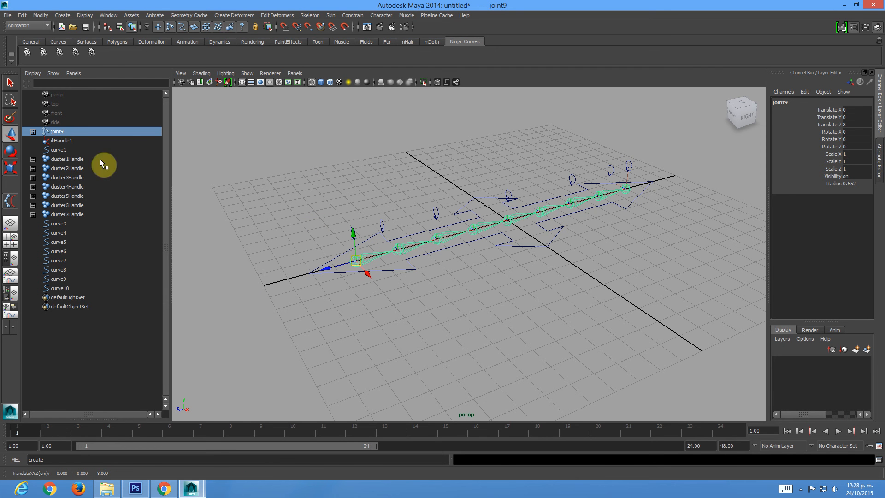
Try moving the IK spline curve curve1 to see how the chain follows, and undo the move.
left_click(71, 149)
left_click_drag(510, 219, 524, 236)
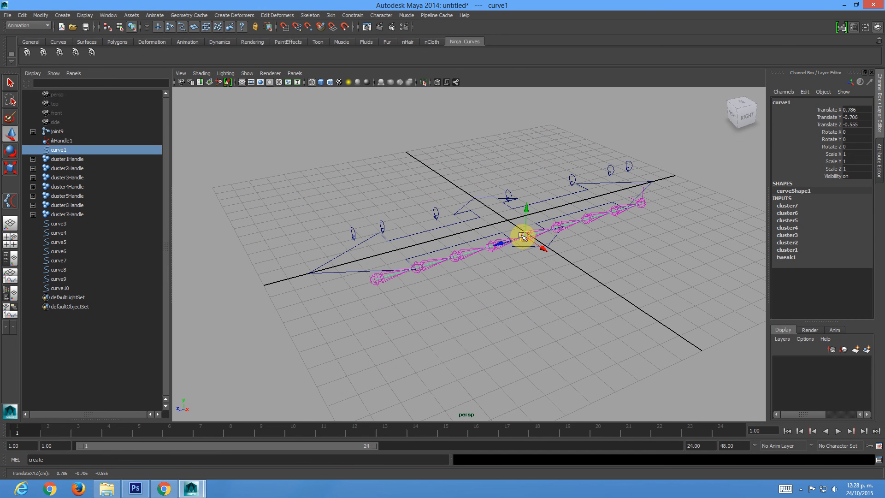
key("ctrl+z")
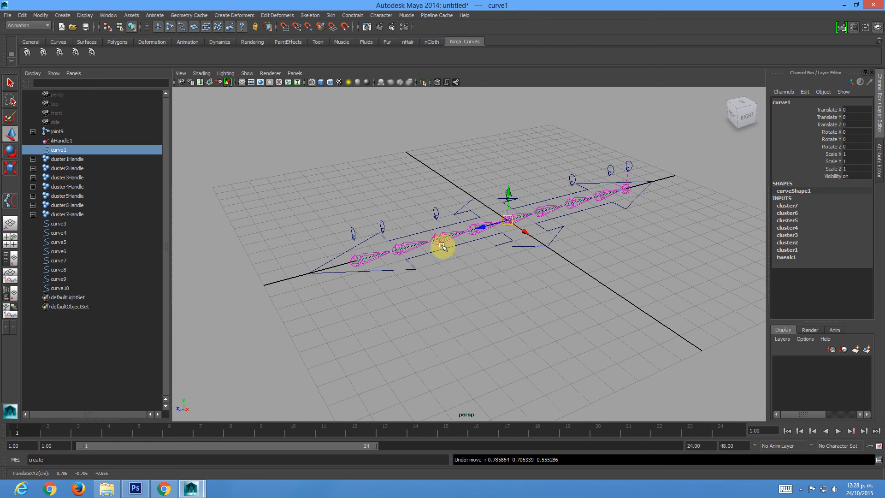
Parent the root joint joint9 under the four-way arrow curve curve10.
left_click(413, 263)
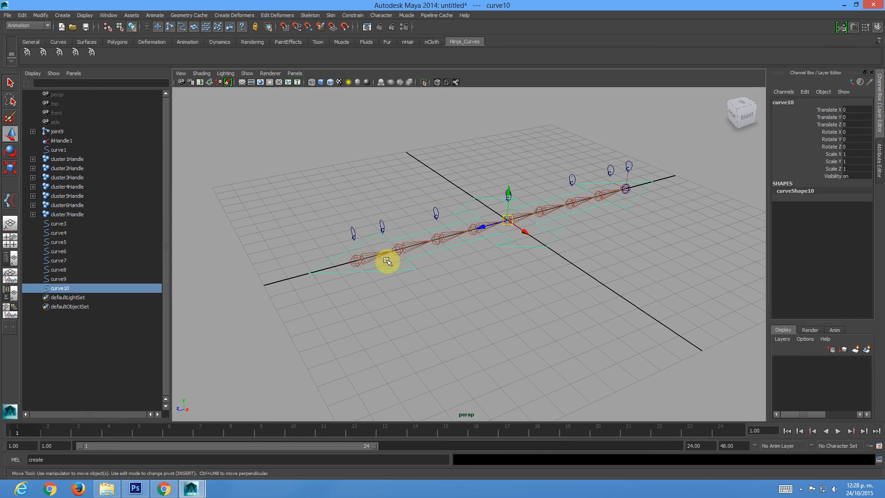
left_click(351, 258)
left_click(407, 271)
left_click(356, 255)
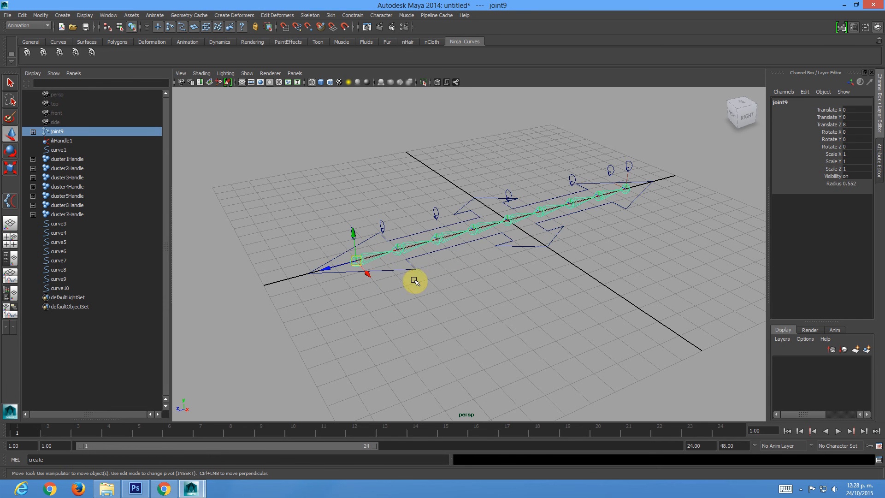
left_click(414, 269, "shift")
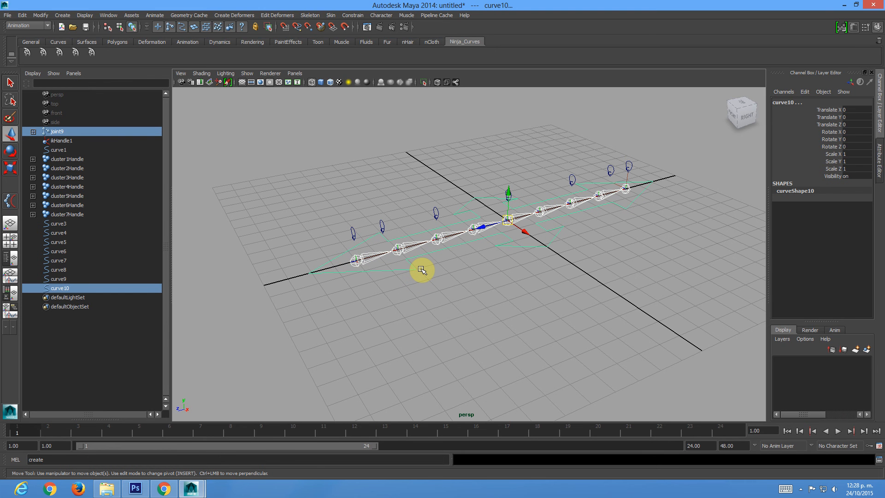
left_click(414, 268)
left_click(358, 255)
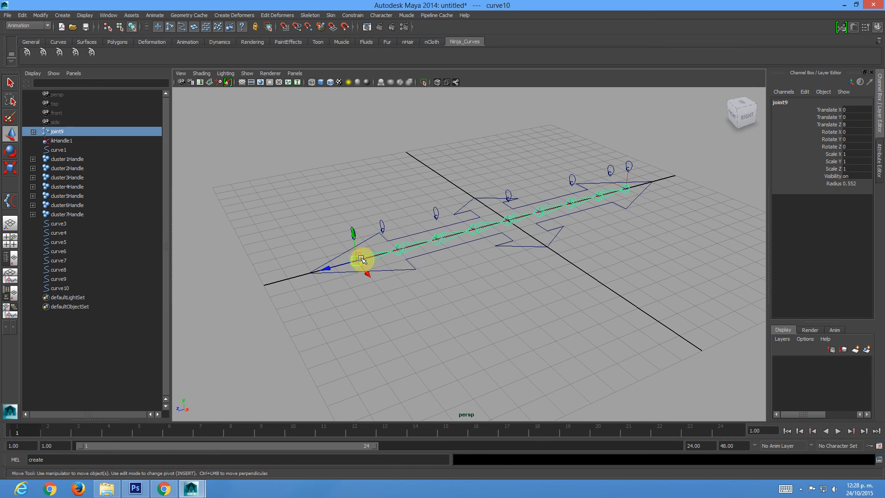
left_click(416, 270, "shift")
key("p")
left_click(410, 276)
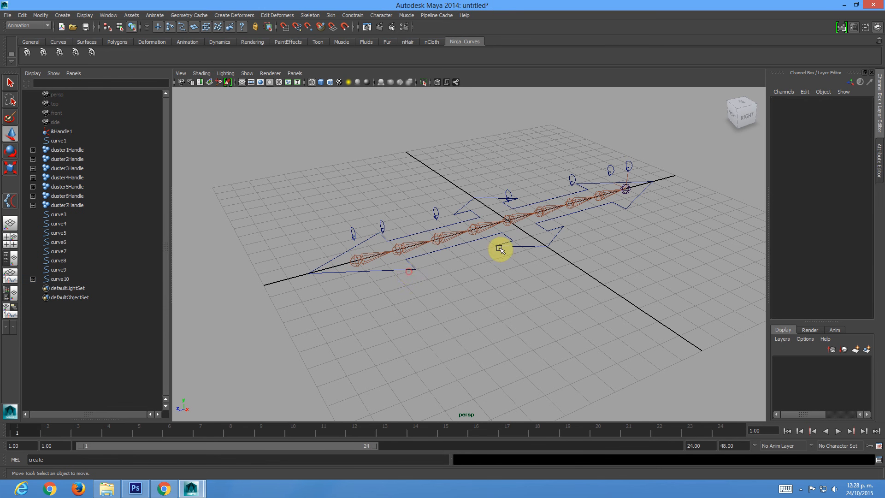
Try moving the arrow curve with the joint chain parented to it, and undo the move.
left_click(403, 270)
left_click_drag(510, 220, 470, 292)
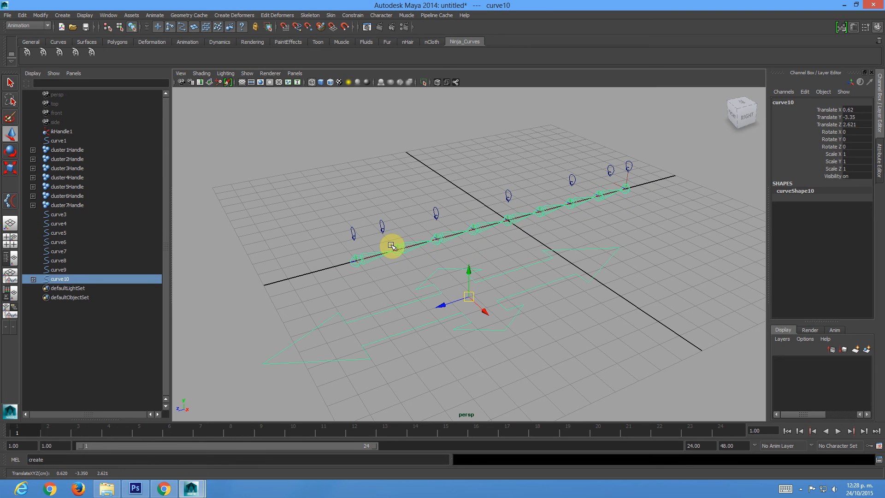
key("ctrl+z")
Parent the IK spline curve curve1 under the arrow curve curve10, undoing a trial move of curve1 first.
left_click(65, 138)
left_click_drag(505, 222, 555, 292)
key("ctrl+z")
left_click(404, 274, "shift")
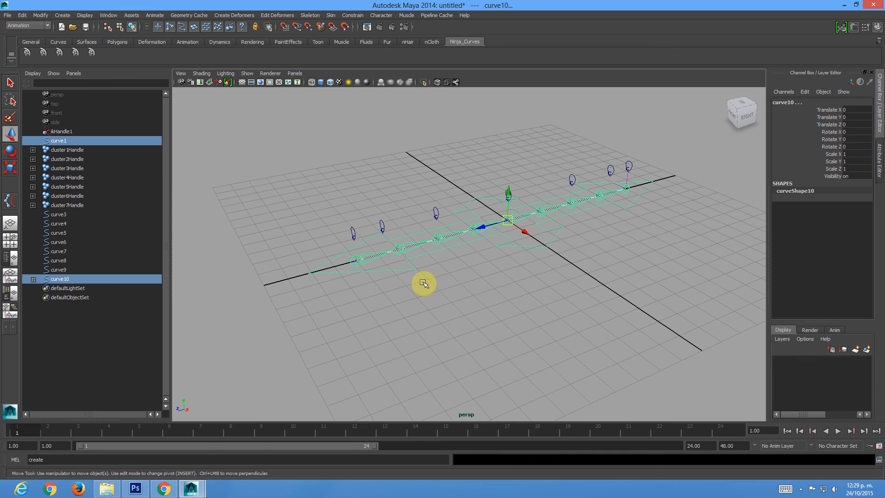
key("p")
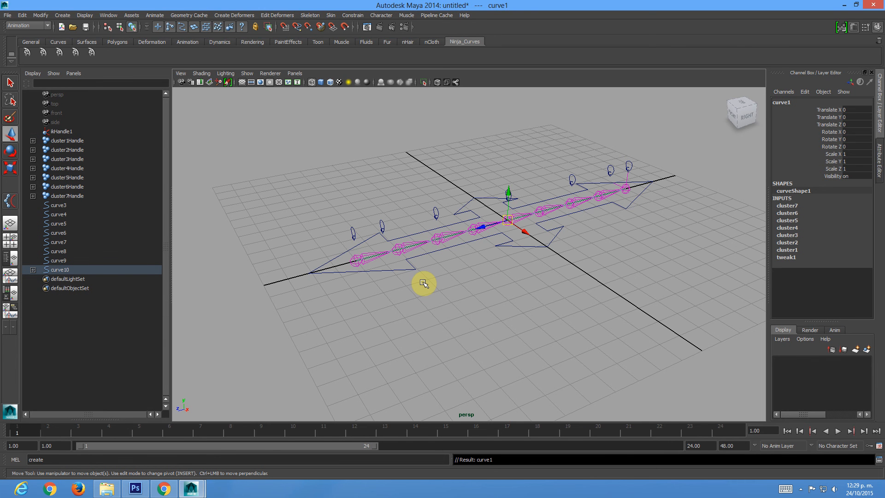
Try moving the arrow curve and one of the small control curves to test how the chain follows, and undo the moves.
left_click_drag(405, 264, 421, 277)
left_click_drag(509, 221, 596, 280)
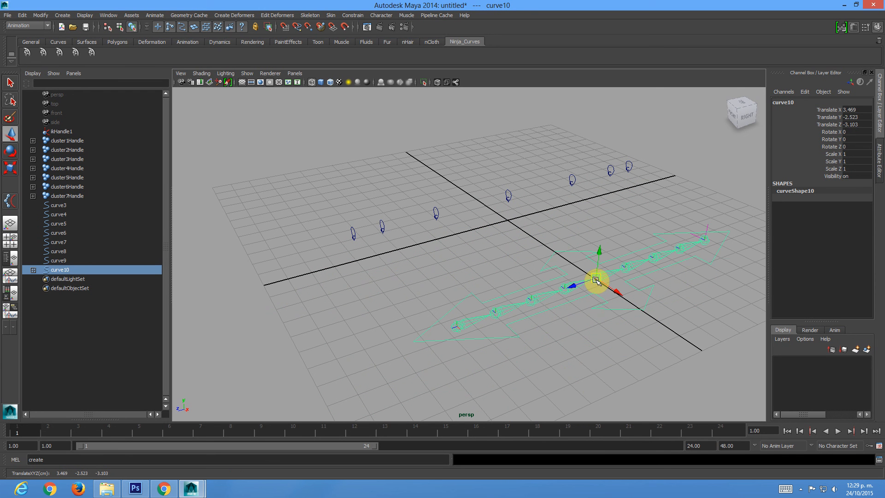
key("ctrl+z")
left_click_drag(508, 221, 437, 250)
left_click(380, 220)
left_click_drag(386, 237, 358, 177)
key("ctrl+z")
key("ctrl+z")
key("ctrl+z")
left_click(486, 310)
Parent the seven small control curves, curve3 through curve9, under the arrow curve curve10.
left_click_drag(376, 222, 296, 210, "alt")
left_click(303, 224)
left_click(346, 218, "shift")
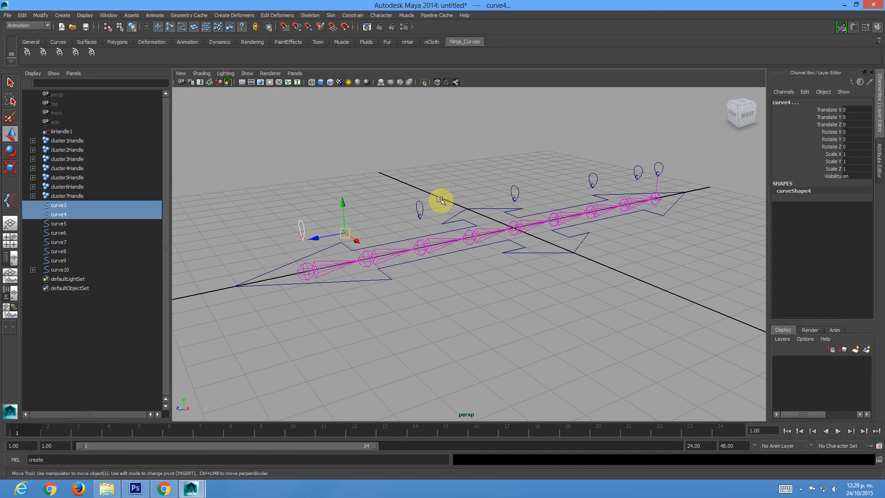
left_click(418, 207, "shift")
left_click(516, 194, "shift")
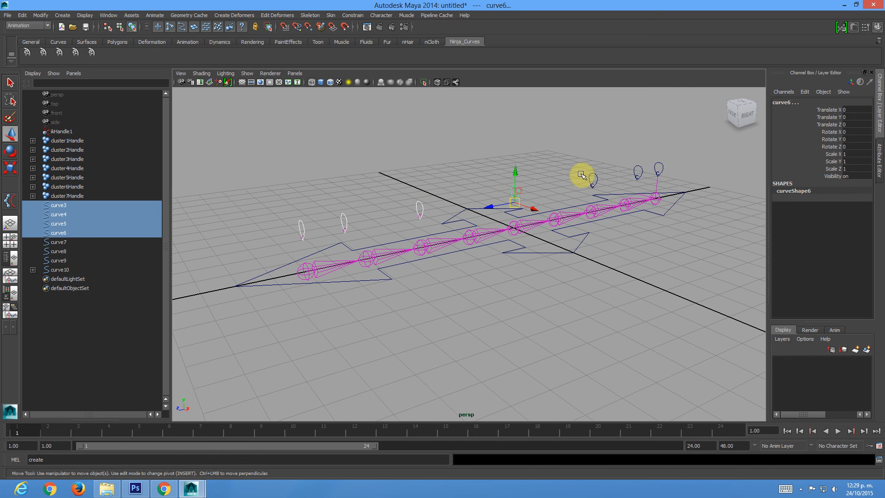
left_click(598, 177, "shift")
left_click(640, 170, "shift")
left_click(659, 171, "shift")
left_click(669, 209, "shift")
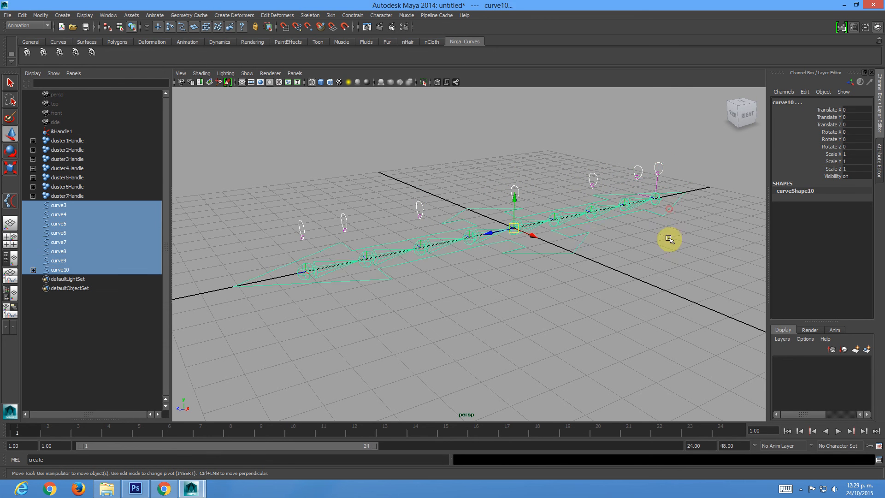
key("p")
Try moving the arrow curve with the control curves parented to it, and undo the move.
scroll(456, 212, "down", 3)
left_click_drag(497, 246, 496, 194)
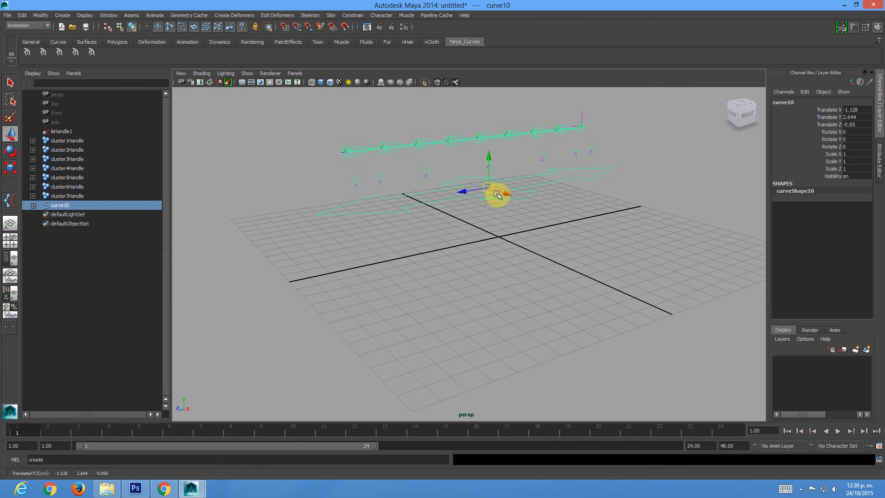
key("ctrl+z")
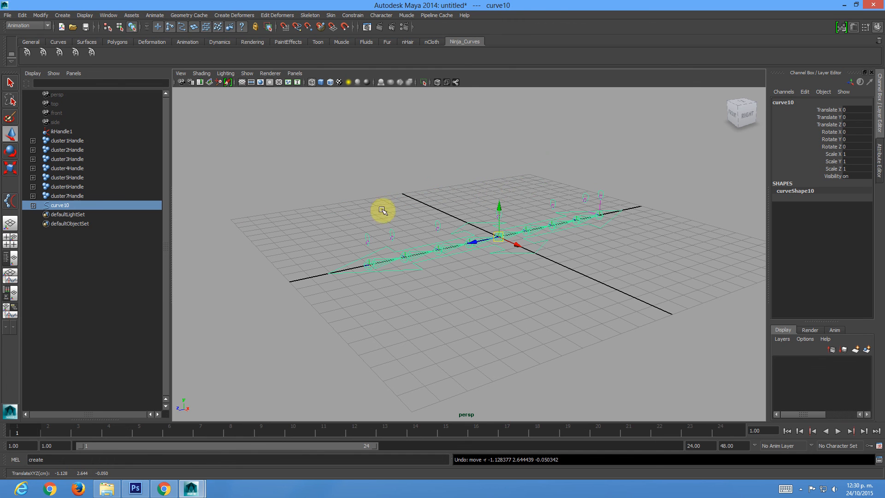
Try parenting the seven cluster handles under the arrow curve, and undo the parenting.
left_click(67, 196)
left_click(76, 140, "shift")
key("p")
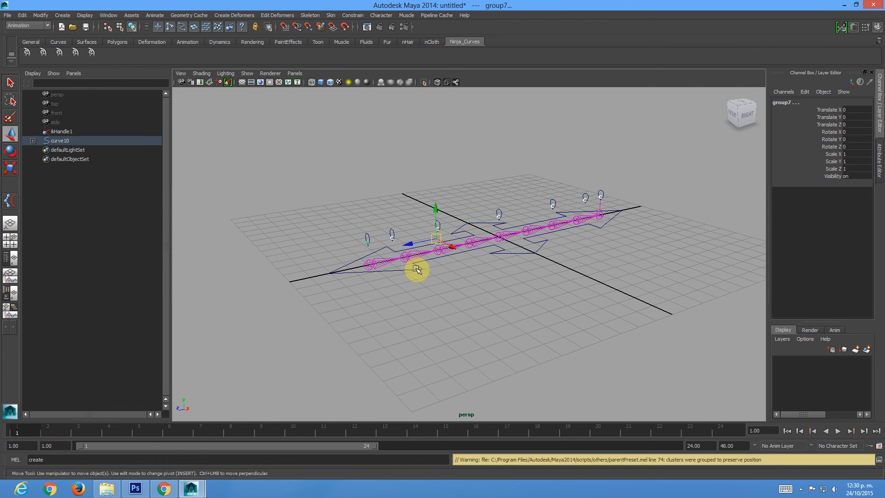
key("ctrl+z")
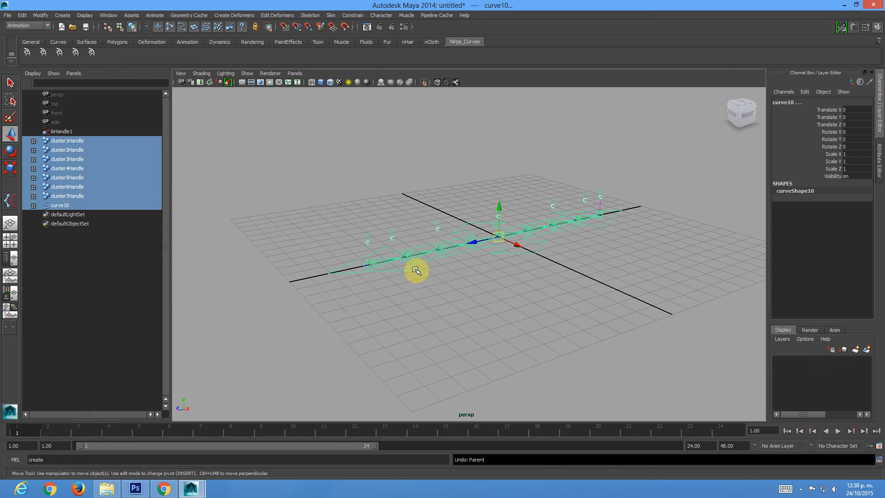
Parent cluster1Handle through cluster7Handle under the arrow curve curve10.
left_click(68, 141)
left_click(74, 195, "shift")
left_click(395, 269, "shift")
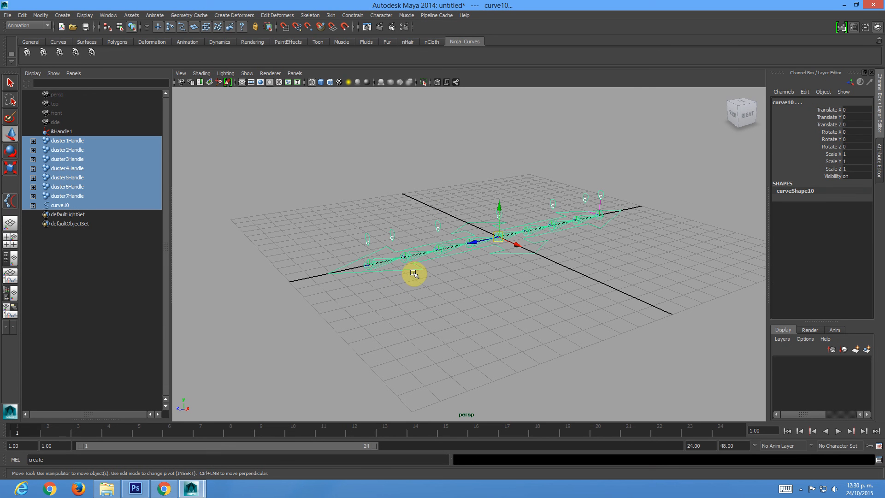
key("p")
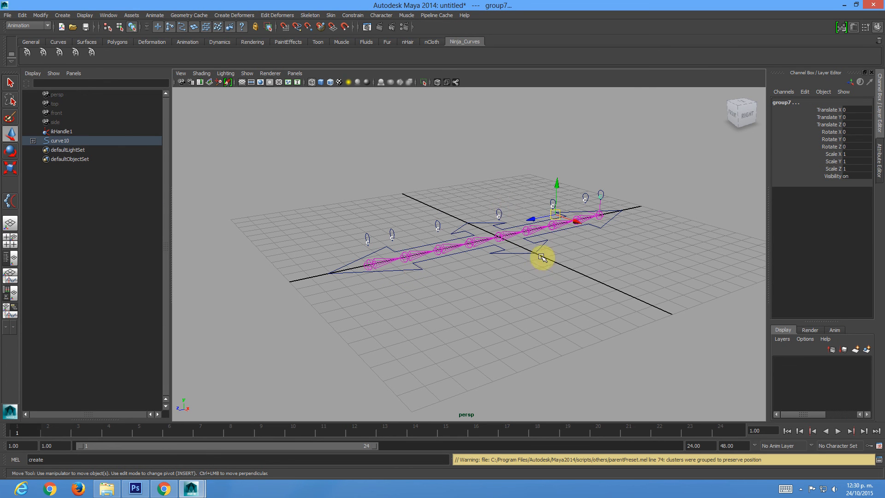
Try moving the control curve curve5 and the arrow curve to test the complete rig, and undo all the moves.
left_click(499, 239)
left_click_drag(500, 239, 448, 92)
left_click(392, 181)
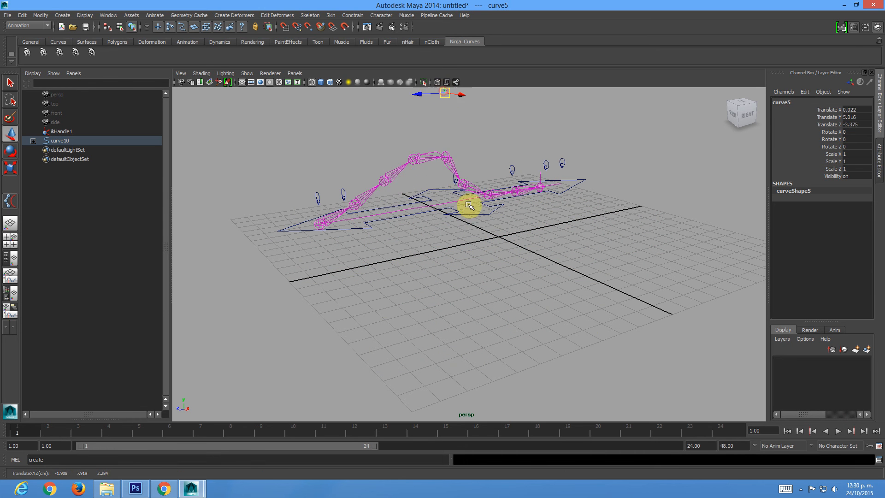
left_click(473, 211)
left_click_drag(424, 245, 556, 277)
left_click(556, 277)
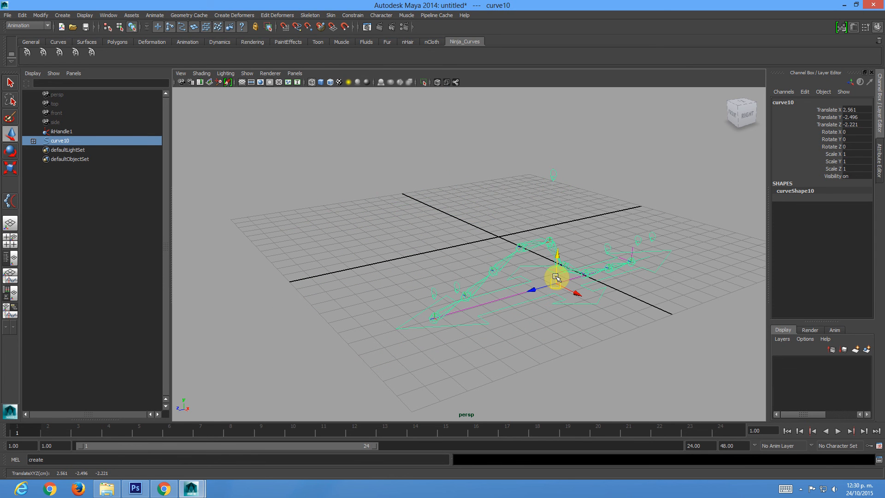
key("ctrl+z")
key("ctrl+z")
key("ctrl+z")
key("ctrl+z")
key("ctrl+z")
Scale the arrow curve uniformly to about 7.12 and rotate it to about -38, 14 and -12 degrees in X, Y and Z.
left_click(491, 307)
left_click_drag(434, 294, 449, 295, "alt")
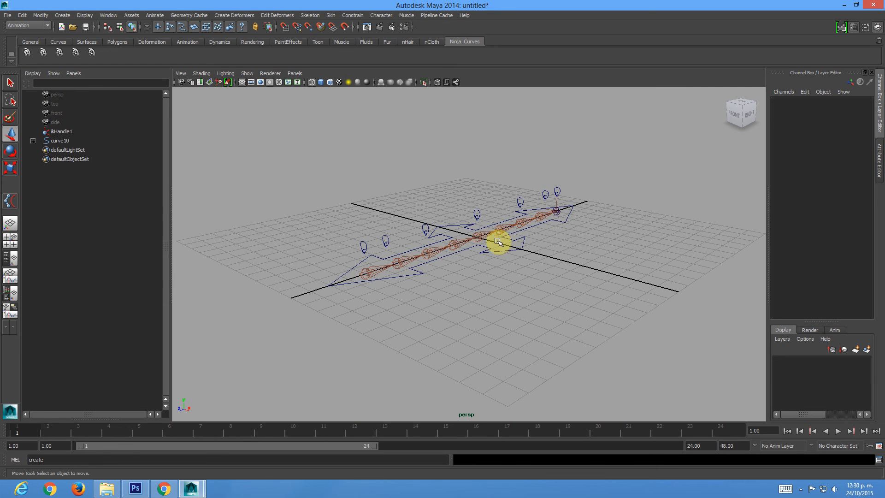
left_click(512, 250)
right_click_drag(554, 332, 439, 269, "alt")
key("r")
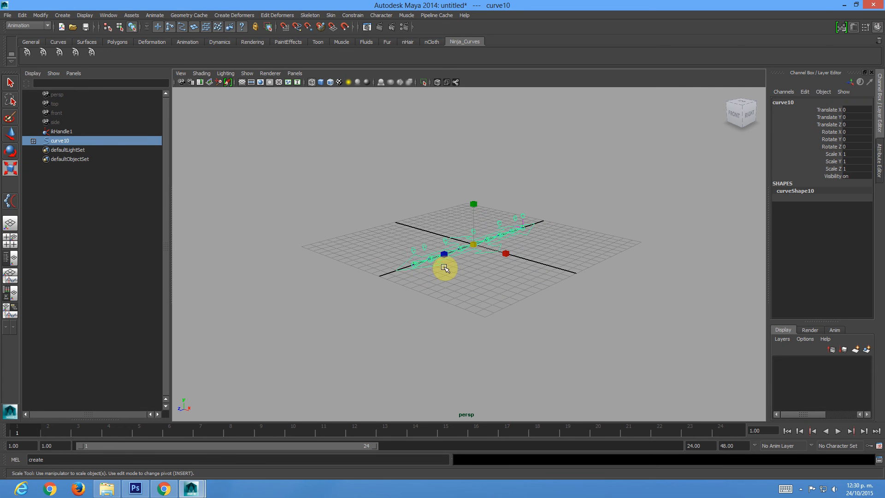
left_click_drag(473, 244, 750, 324)
right_click_drag(717, 314, 496, 262, "alt")
left_click_drag(496, 263, 630, 292, "alt")
key("e")
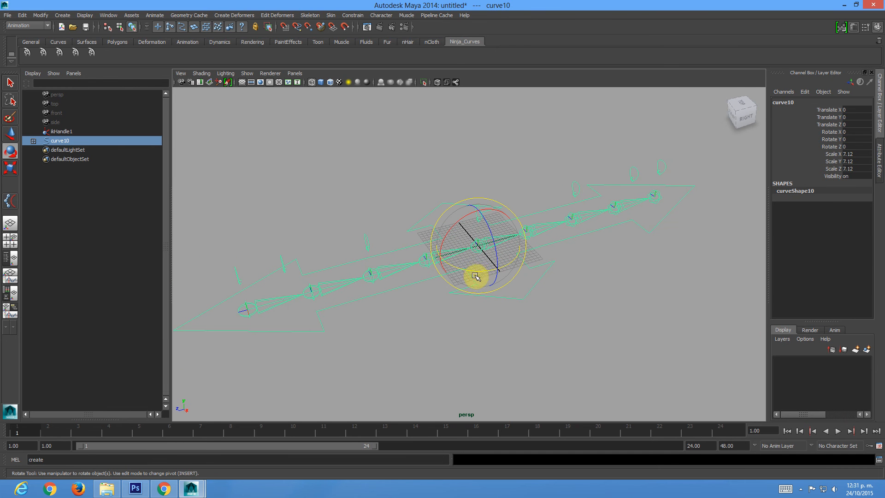
left_click_drag(482, 274, 559, 66)
Move several small control curves, including curve4 and curve8, away from the arrow curve to bend the joint chain.
key("w")
left_click(488, 219)
right_click_drag(582, 231, 372, 214, "alt")
left_click(413, 223)
left_click_drag(416, 223, 385, 105)
left_click(419, 226)
left_click_drag(421, 231, 450, 167)
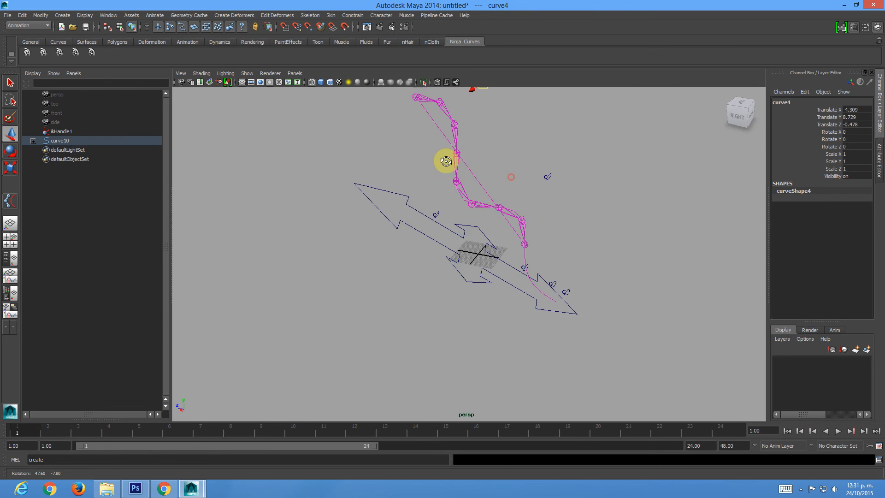
left_click(551, 284)
left_click_drag(544, 286, 442, 243)
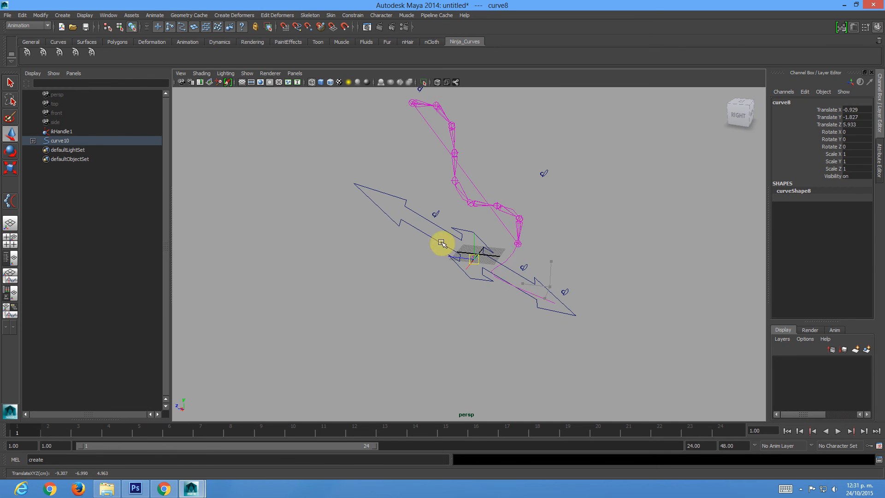
left_click(526, 266)
left_click_drag(505, 249, 524, 233)
Reset the arrow curve curve10 by setting its translate and rotate values to 0 and its scale values to 1.
left_click(439, 269)
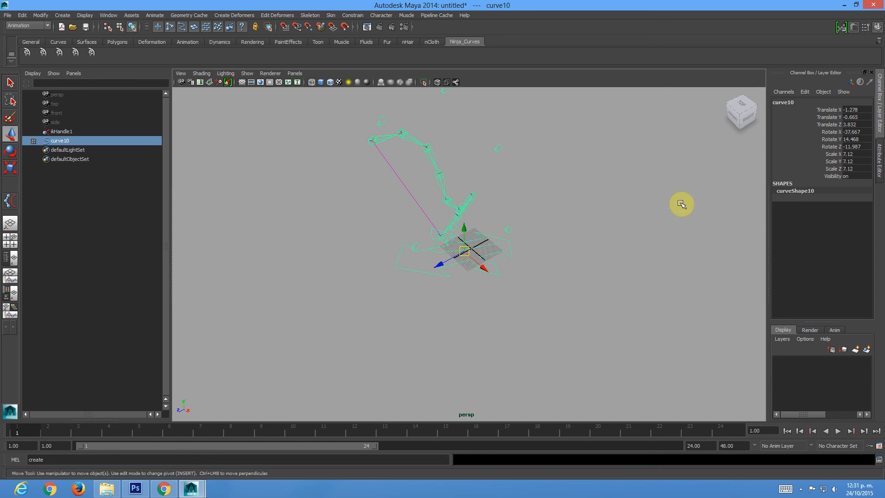
left_click_drag(847, 114, 861, 170)
type("0")
key("Return")
double_click(860, 168)
type("1")
key("Return")
Make joints unselectable in the viewport.
scroll(404, 226, "up", 3)
left_click_drag(404, 226, 494, 246, "alt")
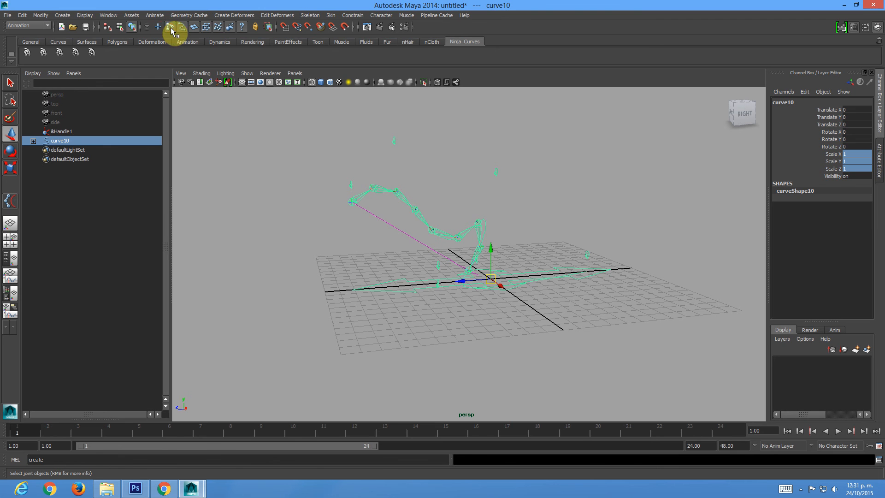
left_click(183, 29)
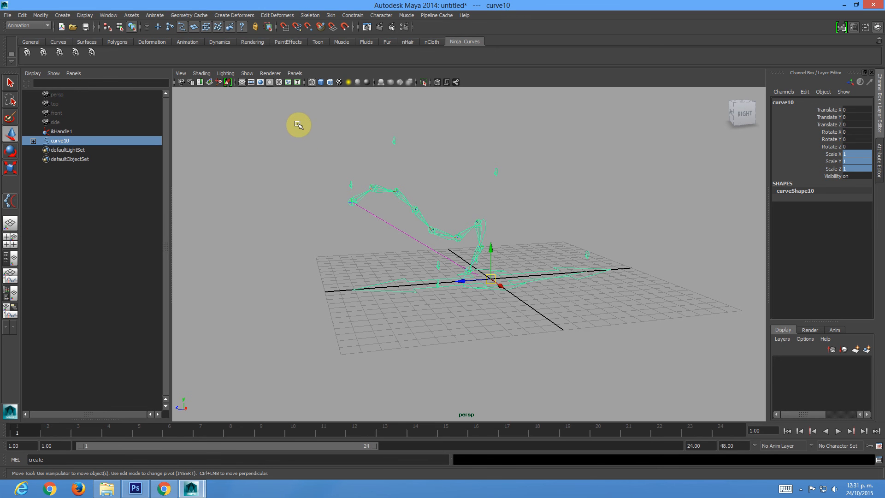
Expand the hierarchy of curve10 and hide the cluster groups group1 through group7.
left_click(34, 141)
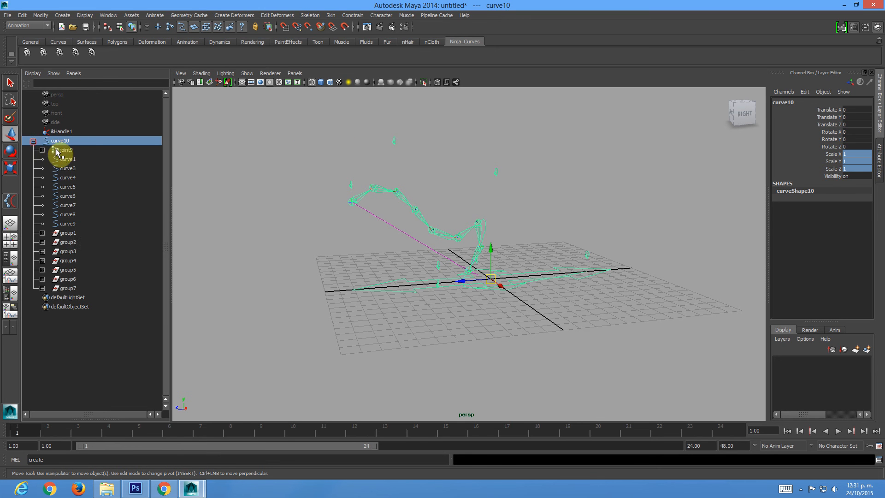
left_click(65, 232)
left_click(69, 287, "shift")
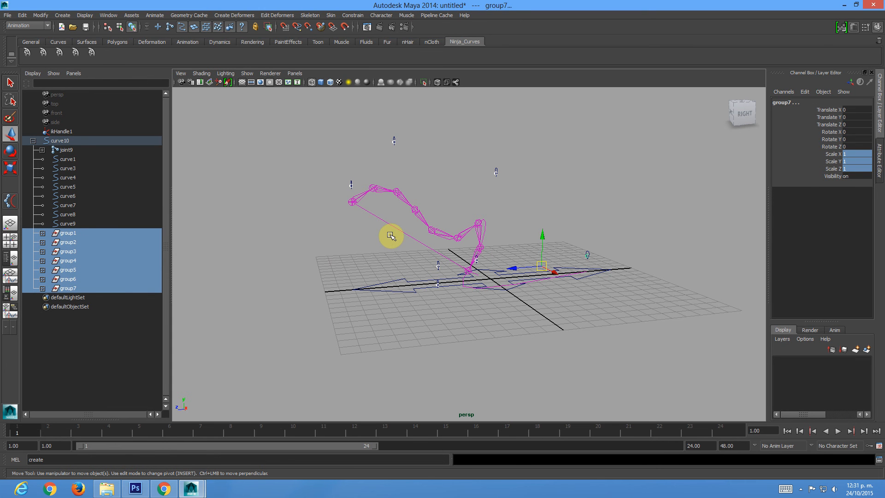
key("ctrl+h")
Select all the curves in the viewport, set their translate and rotate values to 0, and clear the selection.
left_click_drag(478, 223, 480, 229, "alt")
left_click_drag(676, 342, 279, 136)
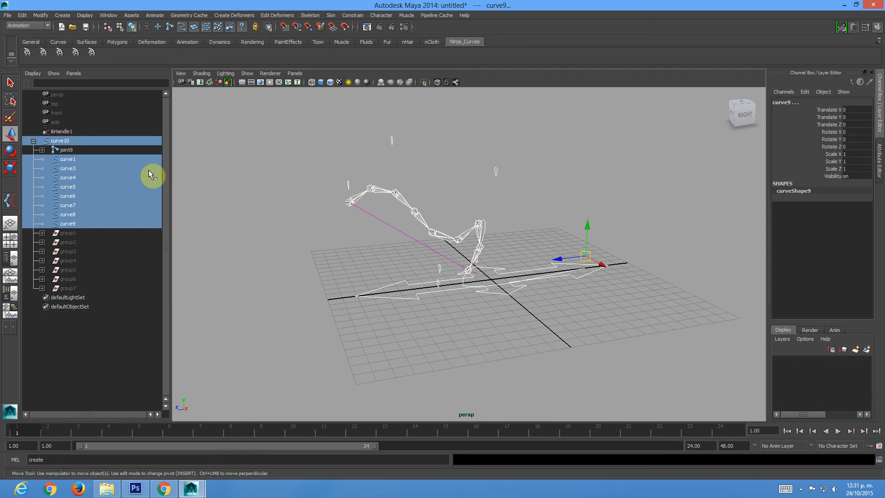
left_click_drag(857, 147, 857, 148)
type("0")
key("Return")
right_click_drag(472, 186, 549, 288, "alt")
left_click_drag(560, 297, 644, 334, "alt")
left_click(631, 331)
Examine the straightened rig, its arrow curve and its small control curves from several viewing angles.
middle_click_drag(611, 303, 599, 275, "alt")
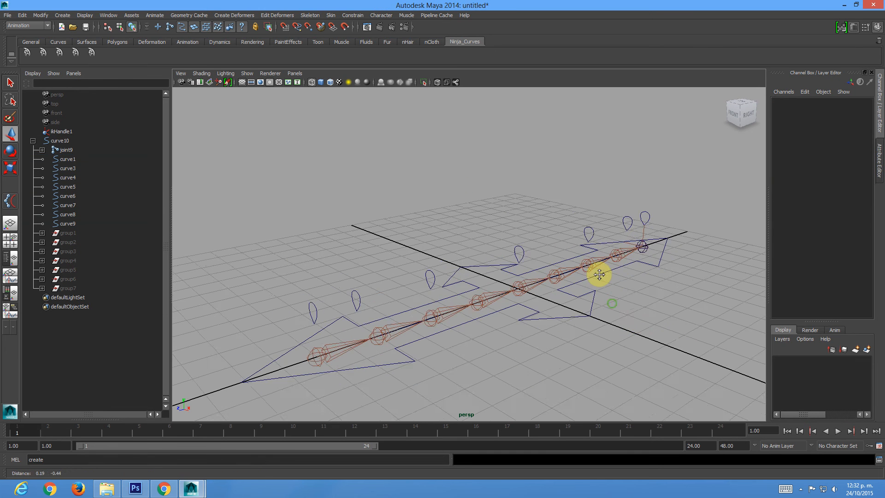
left_click_drag(599, 275, 482, 260, "alt")
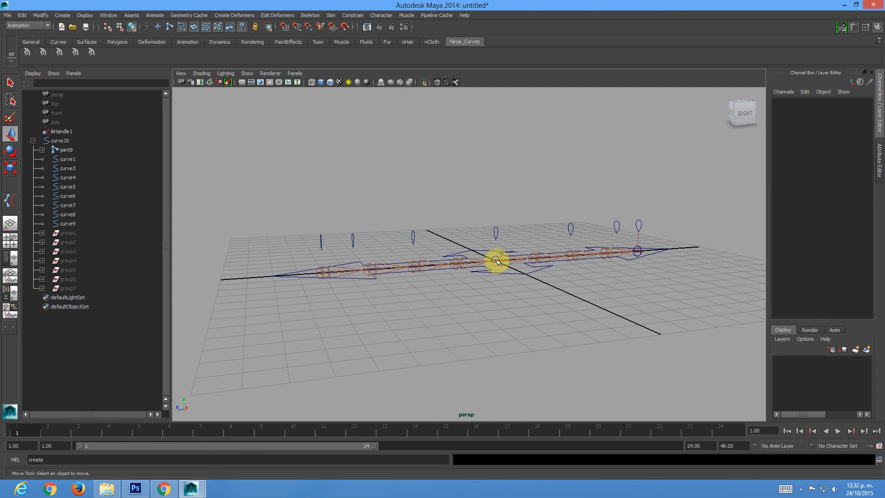
left_click_drag(484, 256, 493, 257, "alt")
right_click_drag(494, 257, 487, 310, "alt")
left_click_drag(487, 310, 406, 314, "alt")
left_click(408, 326)
key("f")
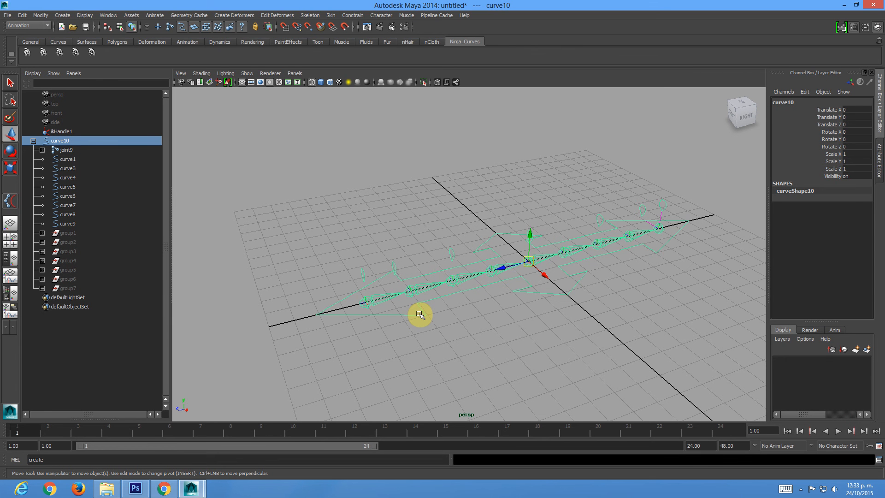
left_click_drag(450, 276, 369, 241, "alt")
left_click(342, 235)
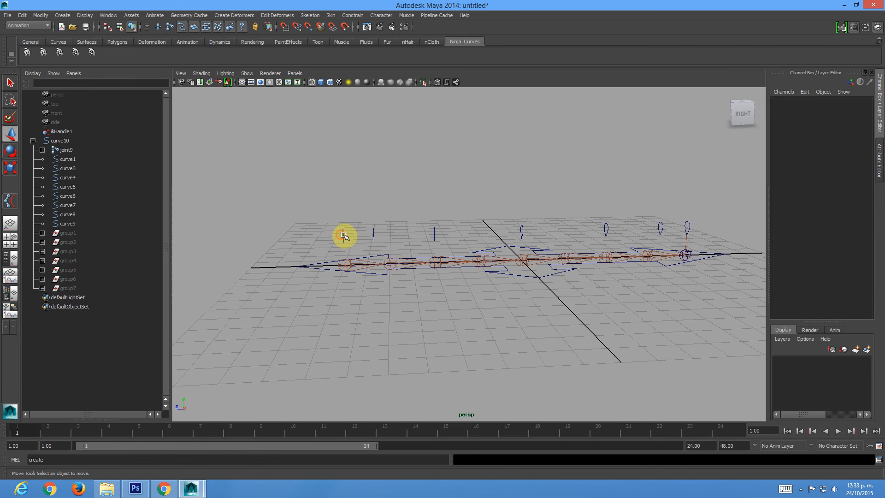
Select the two end control curves curve3 and curve4, raise them to about Translate Y 4.8 and shift them to Translate Z -3.1.
left_click_drag(322, 223, 380, 245)
left_click_drag(374, 210, 380, 108)
middle_click_drag(412, 167, 417, 207, "alt")
left_click_drag(339, 168, 443, 150)
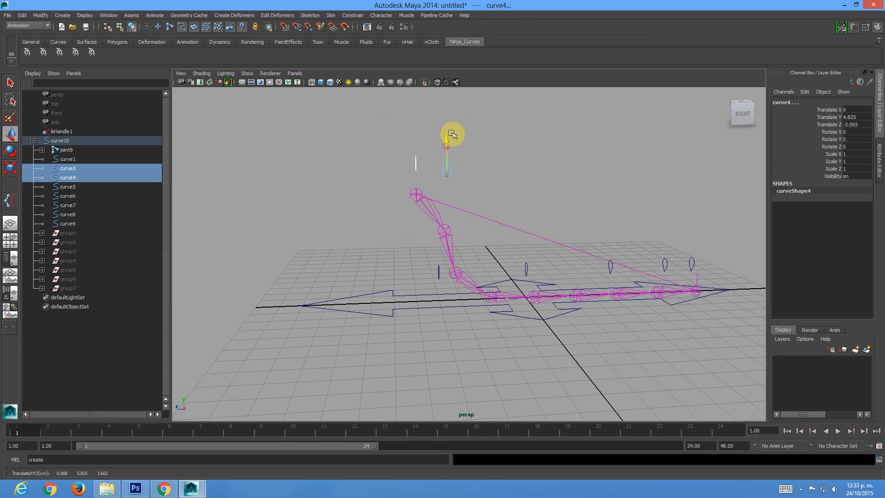
Pull the control curve5 along the chain's length to Translate Z 5.27, bending the joint chain.
left_click(442, 268)
left_click(438, 276, "shift")
left_click_drag(439, 279, 268, 282)
left_click_drag(366, 292, 396, 292, "alt")
left_click_drag(510, 247, 440, 244, "alt")
Lower the raised end control curves curve3 and curve4 slightly above the bent chain.
left_click_drag(431, 150, 352, 209)
left_click(336, 188)
left_click_drag(464, 139, 458, 165)
Select the control curves curve7, curve8 and curve9 and move them together to Translate X -3.867 and Translate Z 6.597.
left_click_drag(702, 267, 598, 243)
left_click_drag(650, 266, 521, 274)
left_click_drag(423, 263, 446, 282, "alt")
middle_click_drag(572, 293, 469, 248)
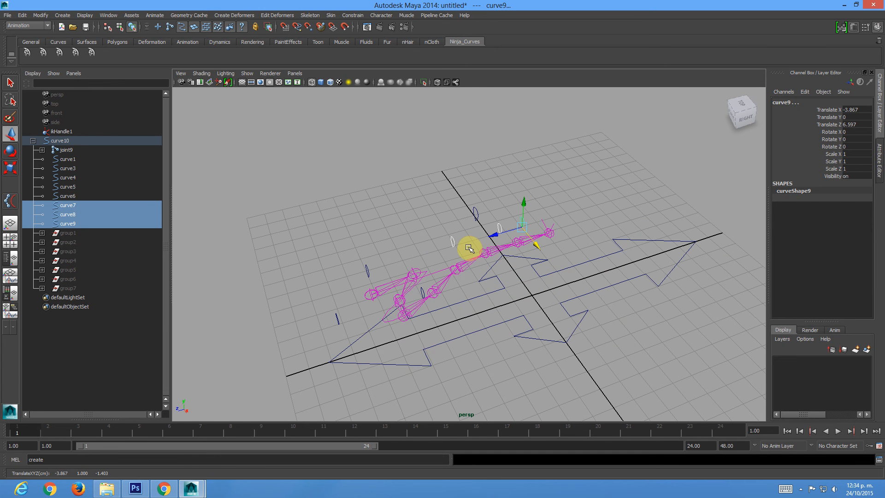
Rotate the end controls curve3 and curve4 to Rotate Y 70.163 and reposition curve4 separately.
left_click_drag(468, 248, 441, 226, "shift")
left_click_drag(556, 193, 440, 278, "shift")
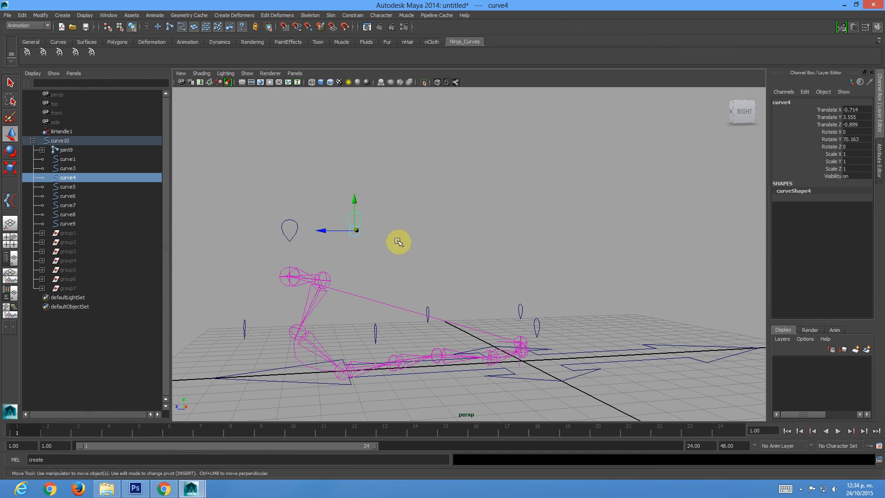
left_click_drag(397, 241, 447, 229)
left_click_drag(514, 234, 399, 371)
Select the control curve5 and shift it sideways and down to Translate X -1.05 and Translate Y -0.894.
right_click_drag(326, 258, 368, 315, "alt")
middle_click_drag(369, 316, 405, 291, "alt")
left_click_drag(431, 328, 371, 285)
mouse_move(424, 291)
left_mouse_down()
mouse_move(412, 246)
mouse_move(403, 262)
mouse_move(401, 252)
mouse_move(420, 282)
left_mouse_up()
left_click(316, 297)
left_click_drag(405, 312, 365, 317, "alt")
left_click_drag(316, 284, 322, 304)
left_click_drag(399, 302, 425, 277, "alt")
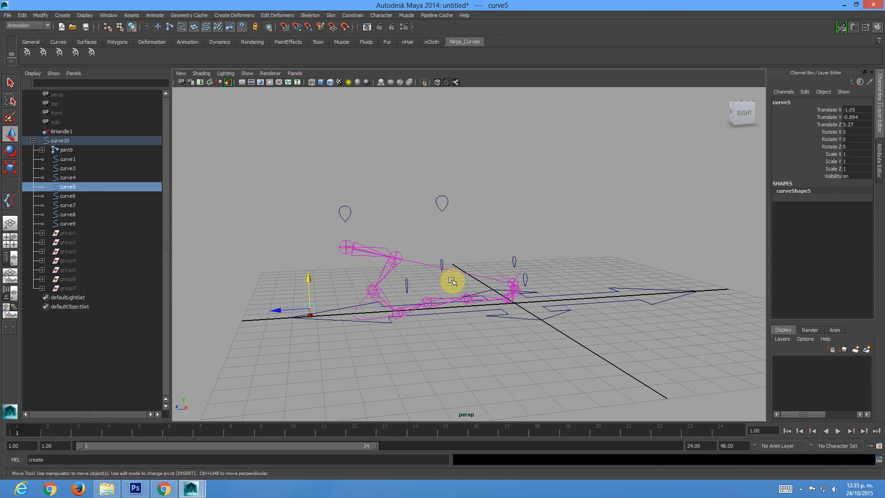
Reposition the control curve6, and move the end control curve3 sideways at Translate Y 3.15 and Translate Z -0.21.
left_click(407, 288)
left_click_drag(405, 292, 454, 318)
left_click(479, 206)
left_click_drag(507, 255, 532, 259, "alt")
left_click_drag(520, 219, 342, 229)
left_click(427, 226)
left_click(406, 225)
left_click_drag(443, 280, 425, 282, "alt")
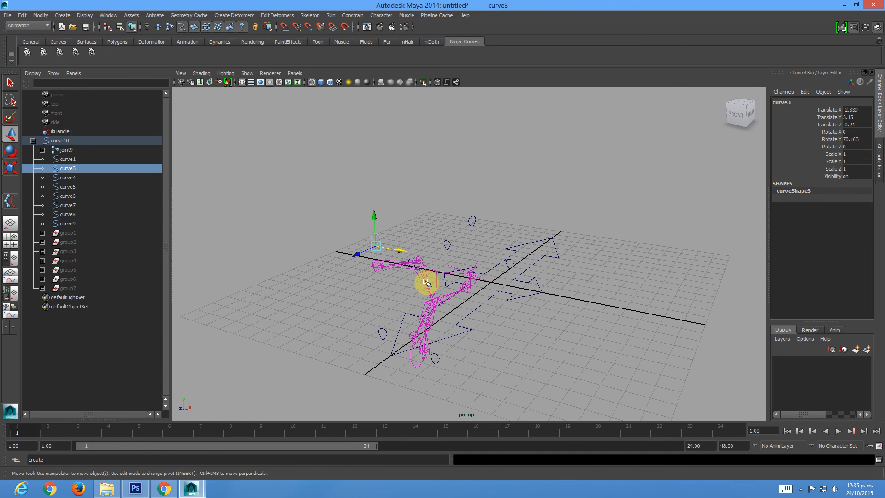
Hide the grid in the perspective view to inspect the posed rig without it.
left_click(242, 82)
left_click_drag(376, 185, 376, 252, "alt")
left_click_drag(449, 259, 380, 271, "alt")
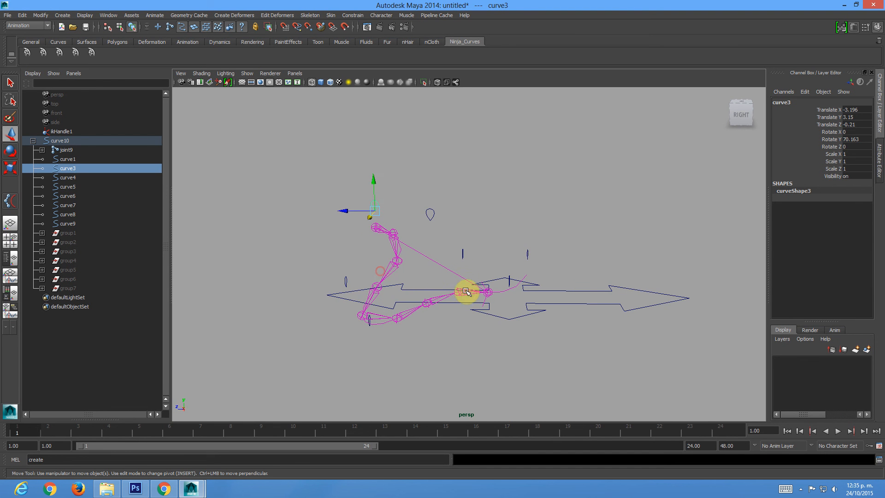
Select the control curve7 and move it to Translate X -3.914, Translate Y 0.619 and Translate Z 7.495.
left_click(527, 253)
left_click_drag(524, 248, 478, 328)
left_click_drag(477, 256, 474, 282)
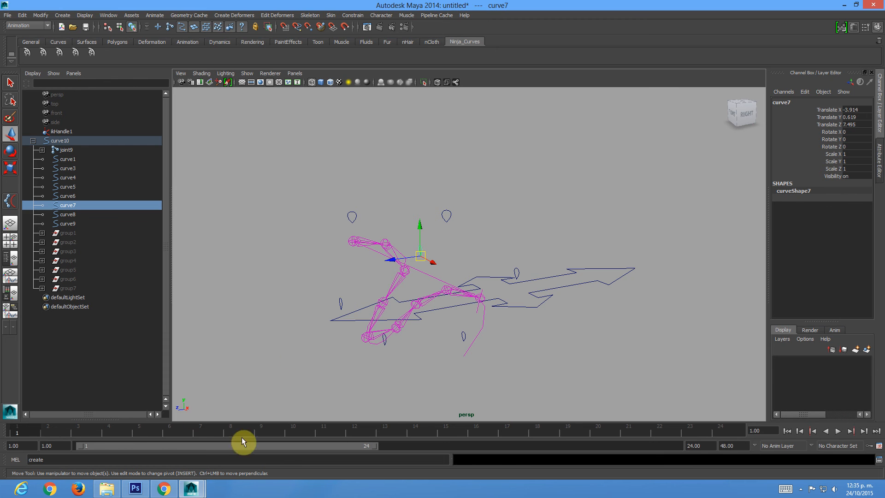
left_click(800, 488)
right_click(816, 443)
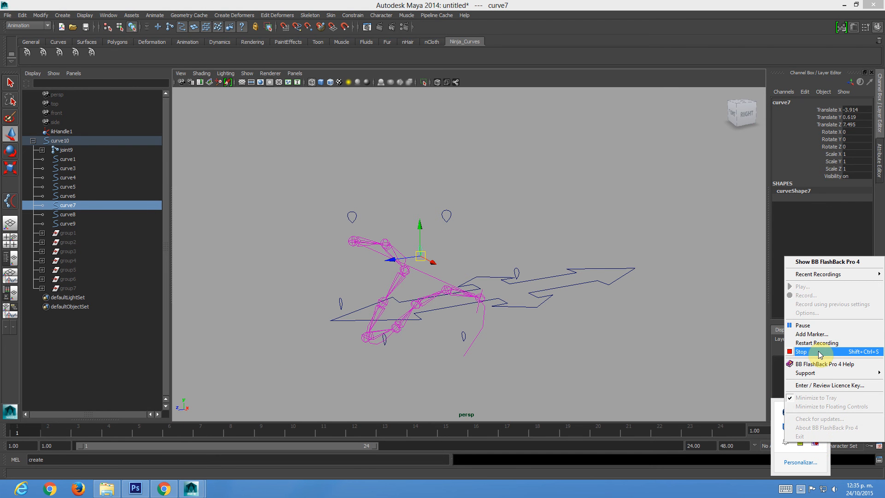